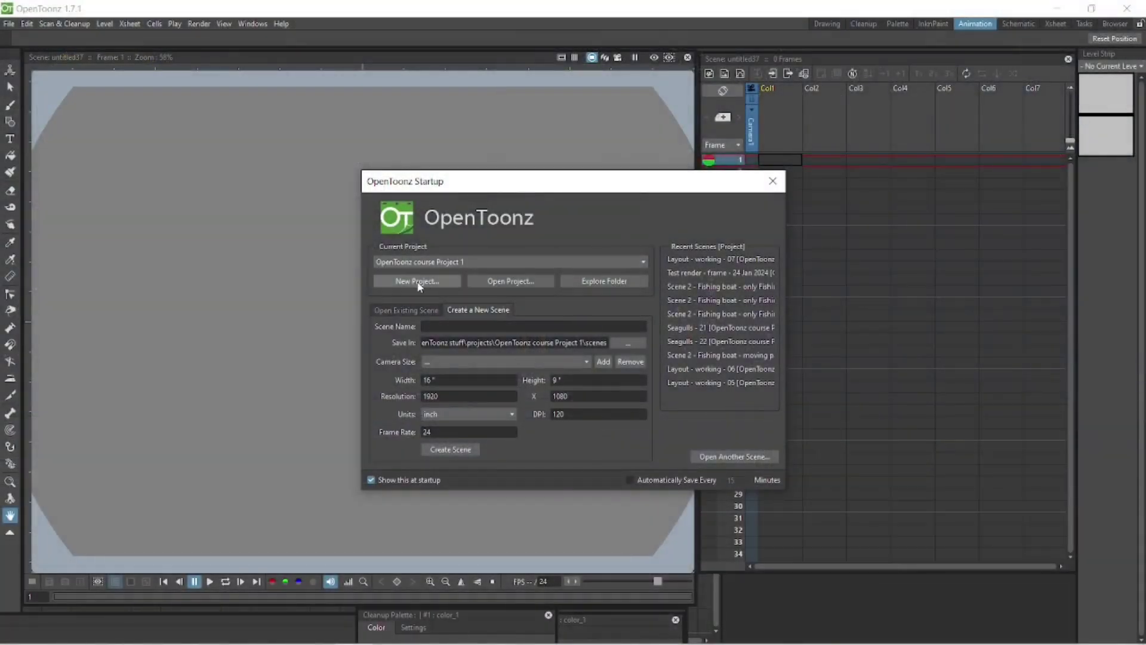
- Create the project 'Coral Tree Films - dog animation' and the scene 'Dog animation - pencils - 01'
left_click(418, 281)
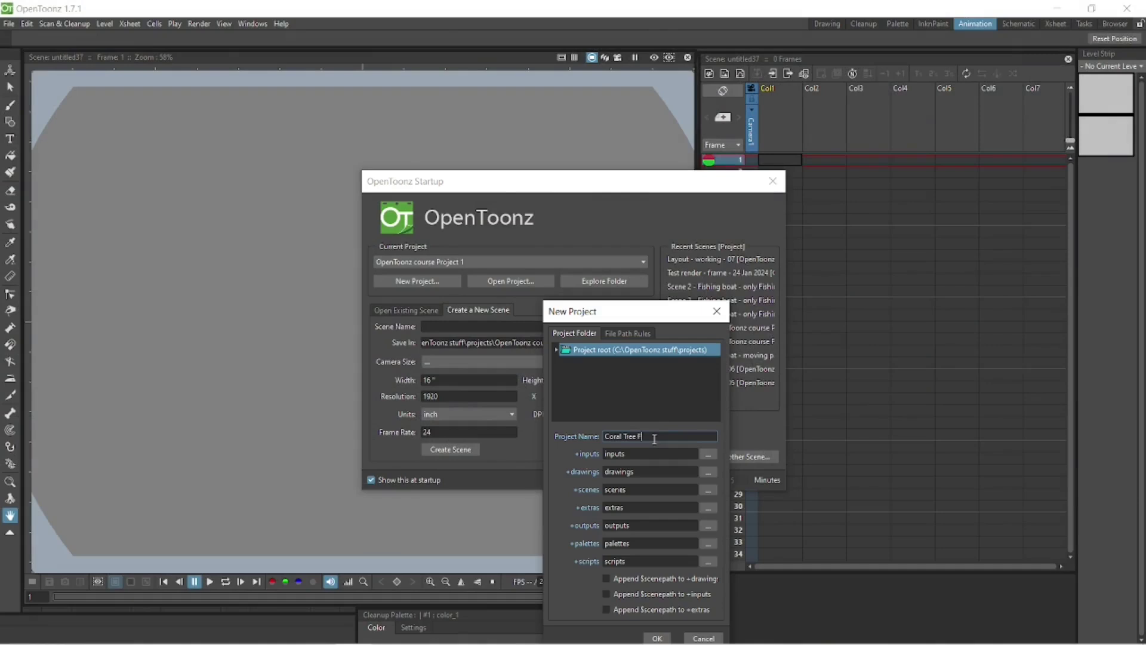
left_click(657, 637)
left_click(467, 326)
type("D")
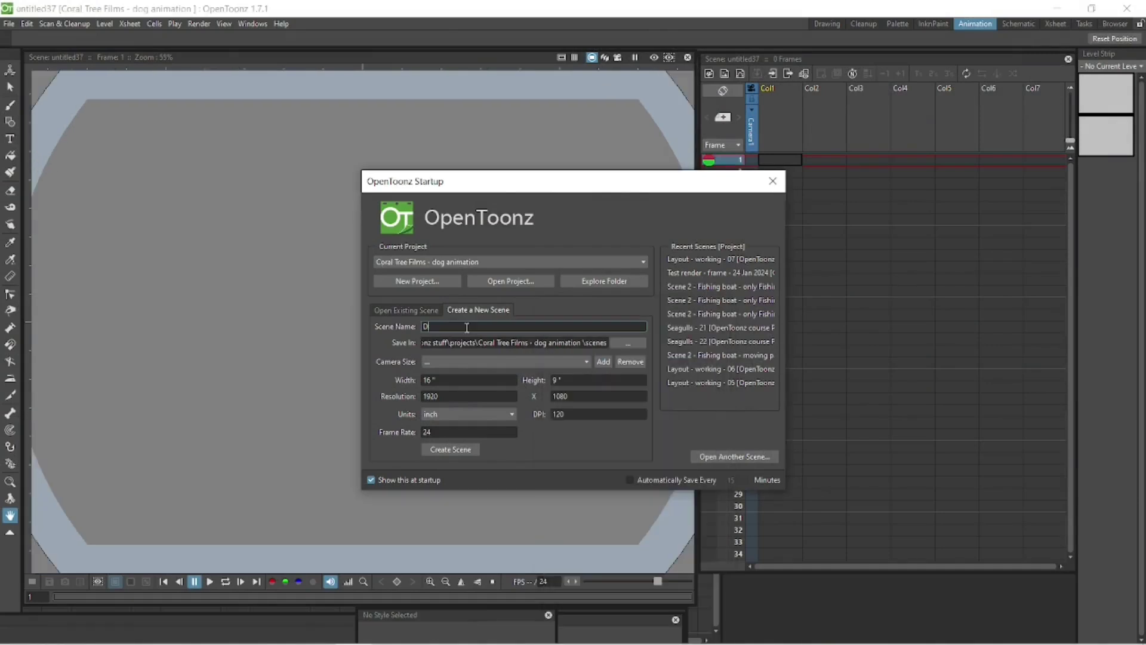
type("og animation - pencils - 01")
key("Return")
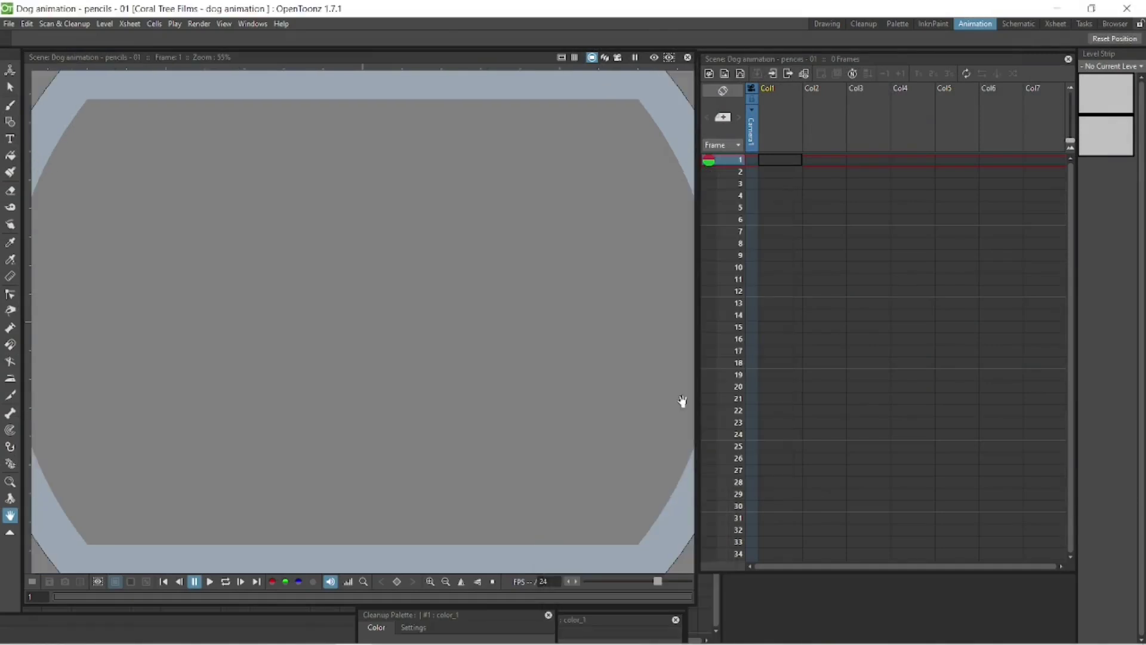
- Load the four reference images into separate columns and move the second image to frame 2
left_click(788, 162)
right_click(788, 162)
left_click(862, 181)
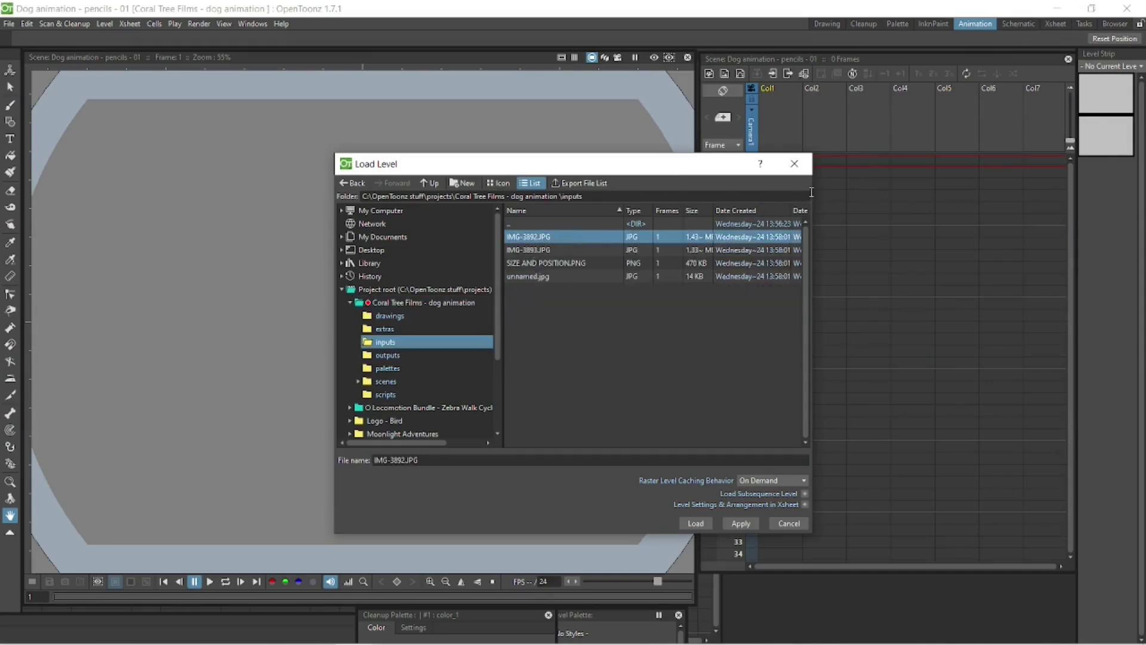
left_click_drag(811, 192, 942, 191)
left_click(499, 183)
left_click(663, 238, "shift")
left_click(826, 523)
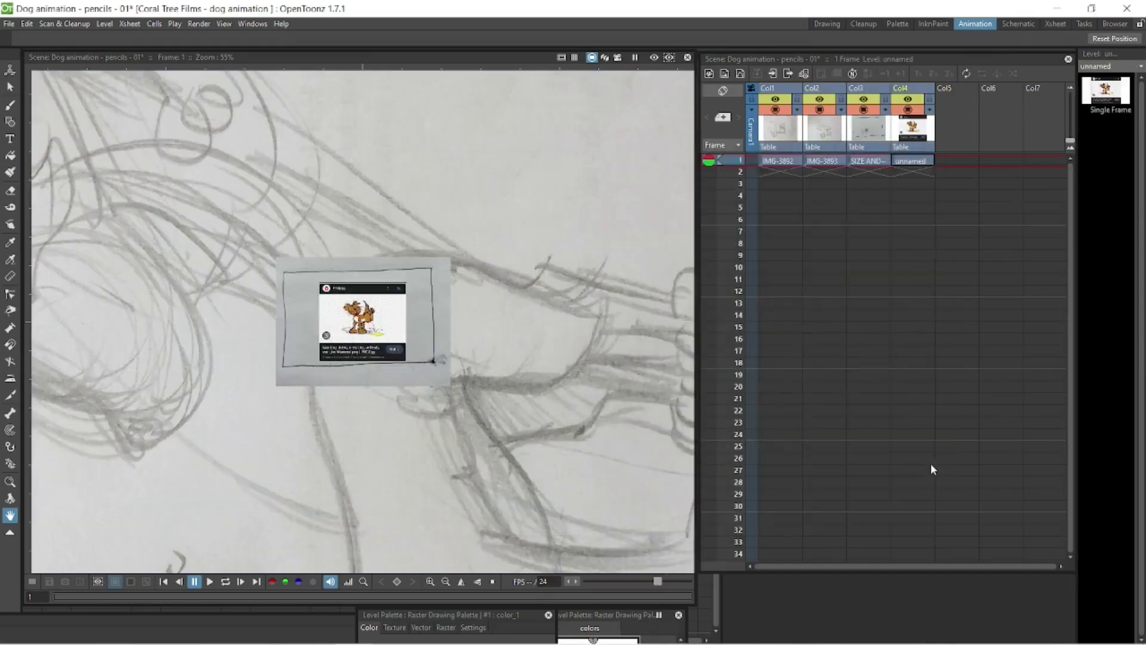
scroll(501, 351, "down", 3)
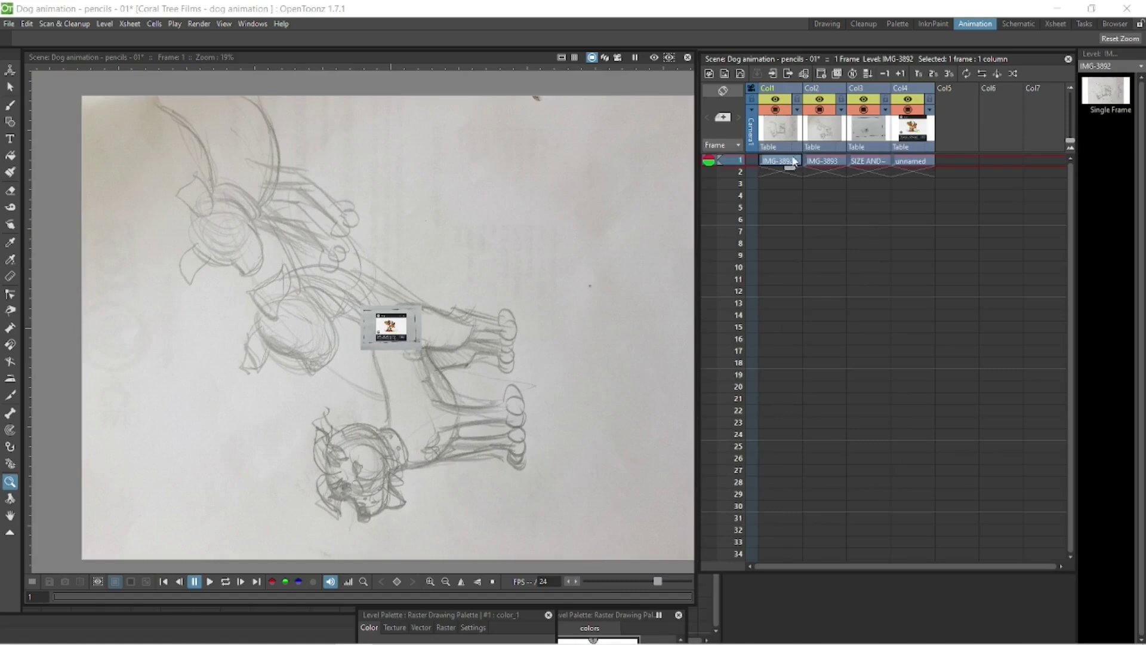
left_click(10, 70)
left_click_drag(823, 170, 922, 192)
- Rotate the first sketch at frame 1 by 90 degrees to stand it upright
left_click(787, 162)
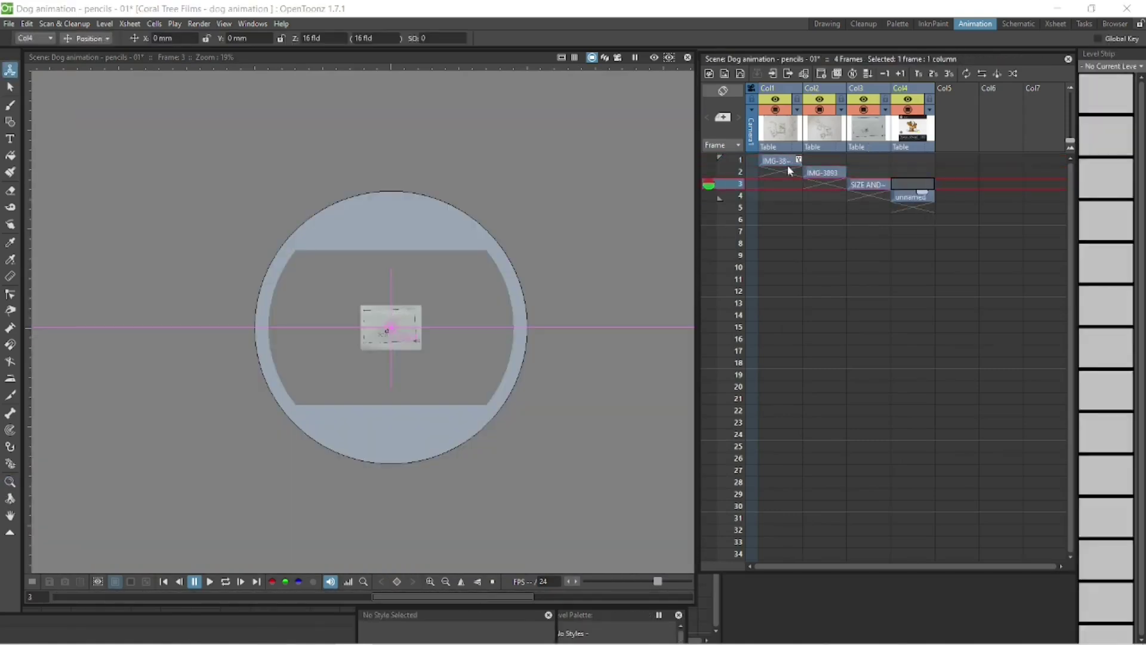
key("shift+space")
scroll(517, 309, "down", 1)
key("a")
left_click(87, 38)
left_click(84, 60)
left_click(240, 38)
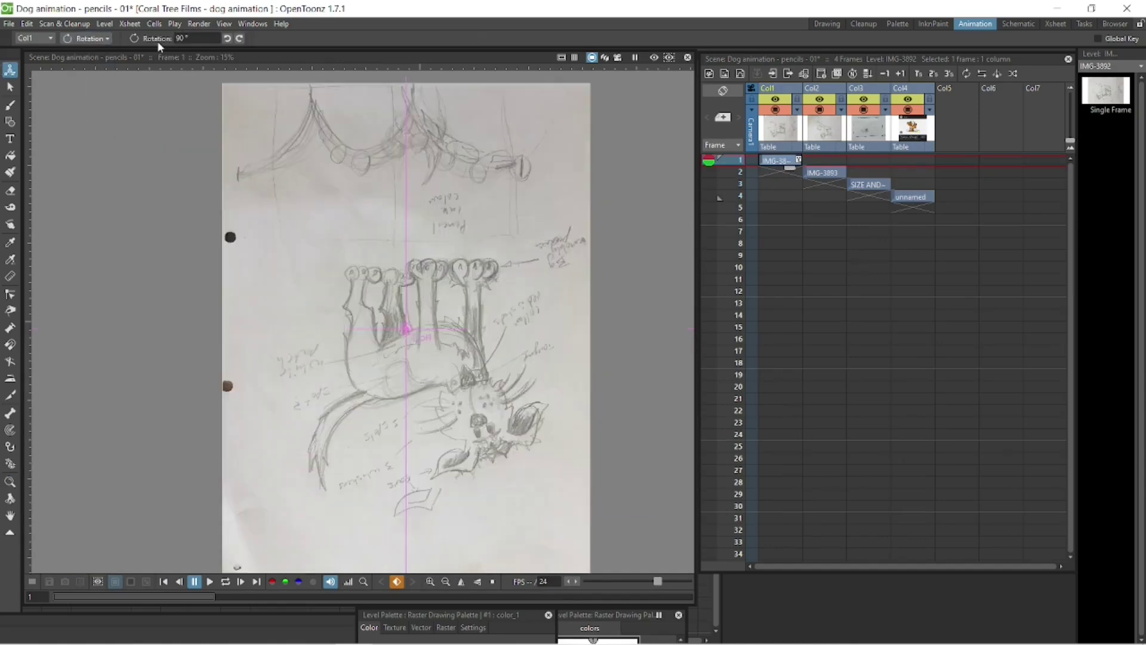
- Scale up the dog reference picture at frame 4
left_click(87, 39)
left_click(83, 71)
left_click(908, 197)
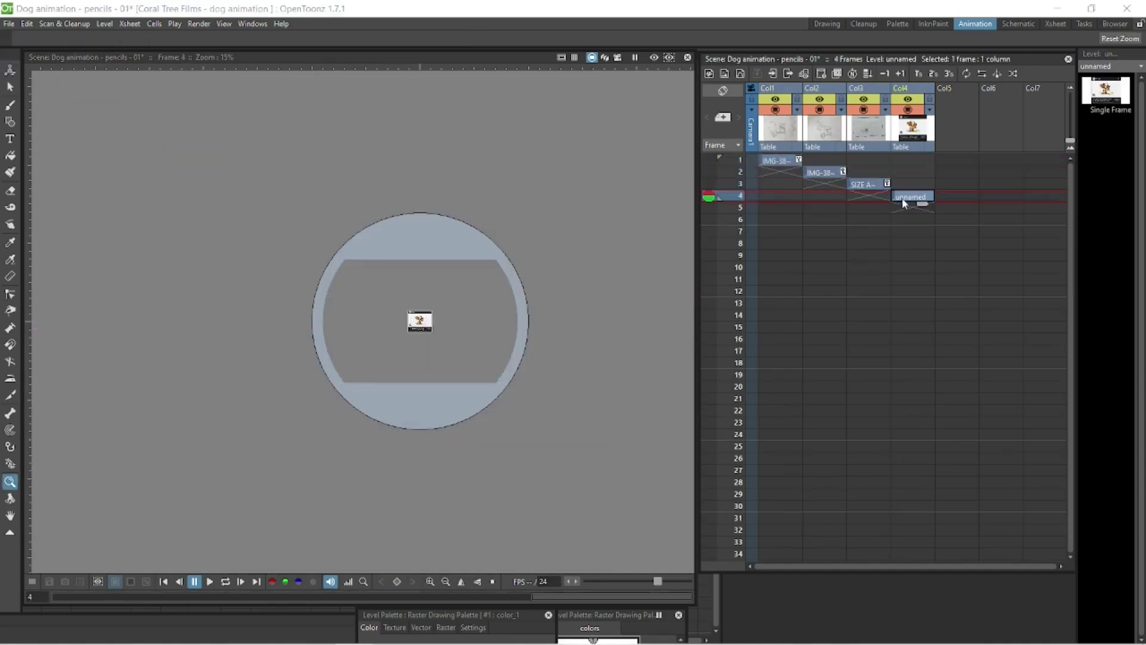
left_click_drag(427, 311, 531, 227)
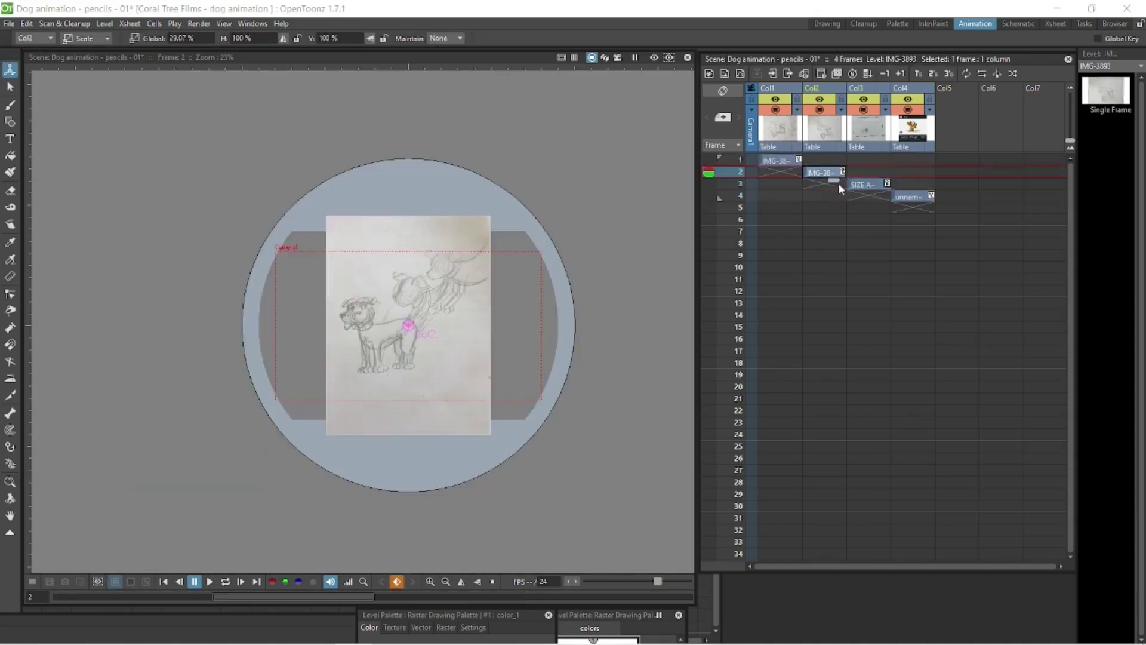
left_click_drag(953, 174, 952, 159)
- Create a new raster level named Pencils 01 in the fifth column
right_click(953, 157)
left_click(995, 180)
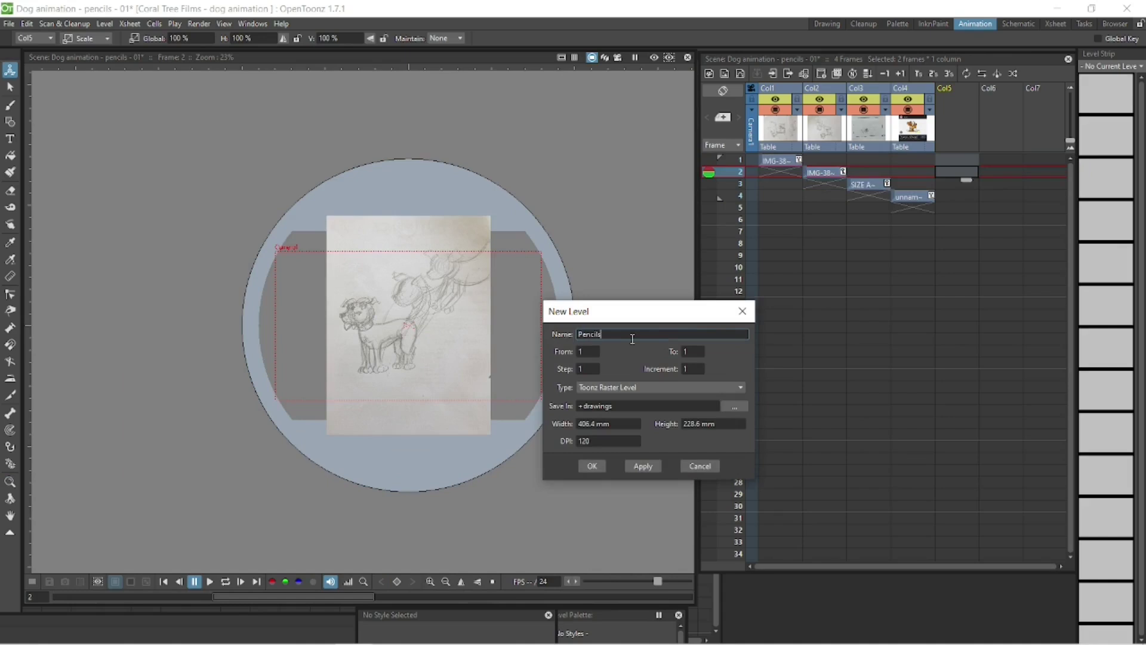
left_click(639, 467)
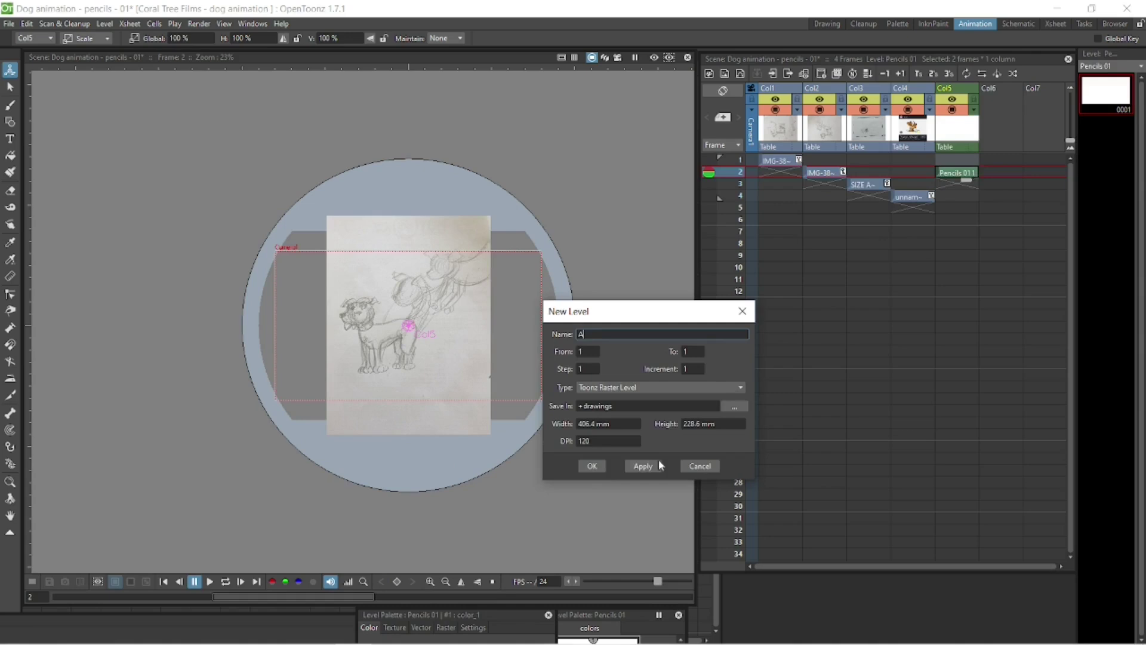
left_click(591, 466)
- Draw a test brush stroke on the Pencils 01 drawing at frame 1
left_click(970, 163)
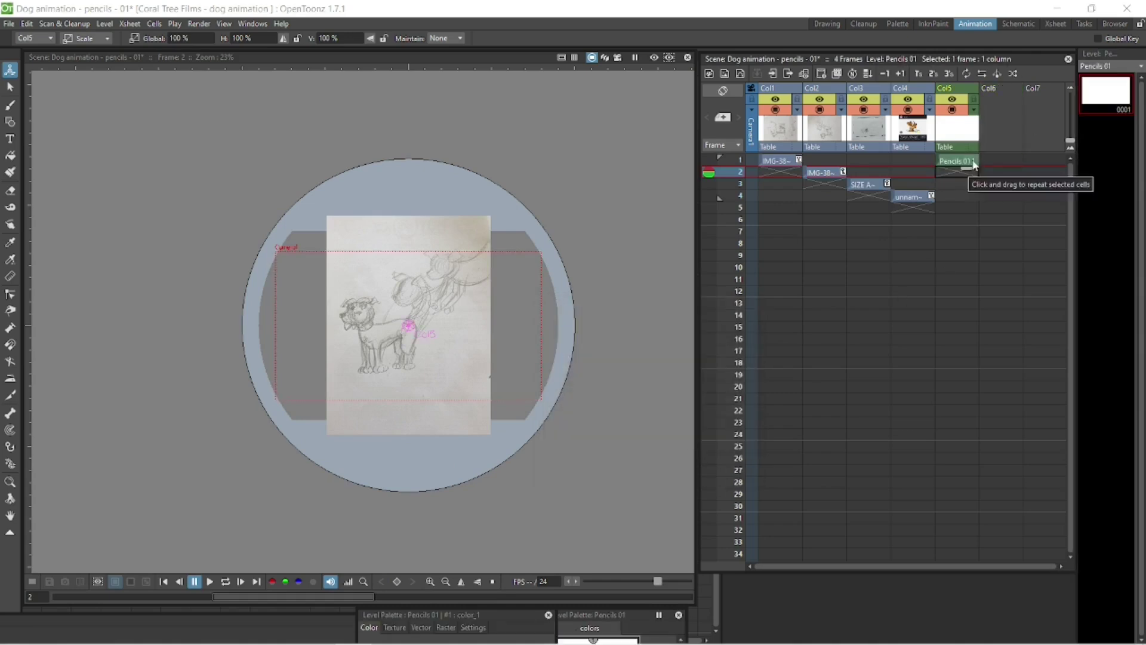
left_click(9, 105)
left_click_drag(294, 305, 326, 418)
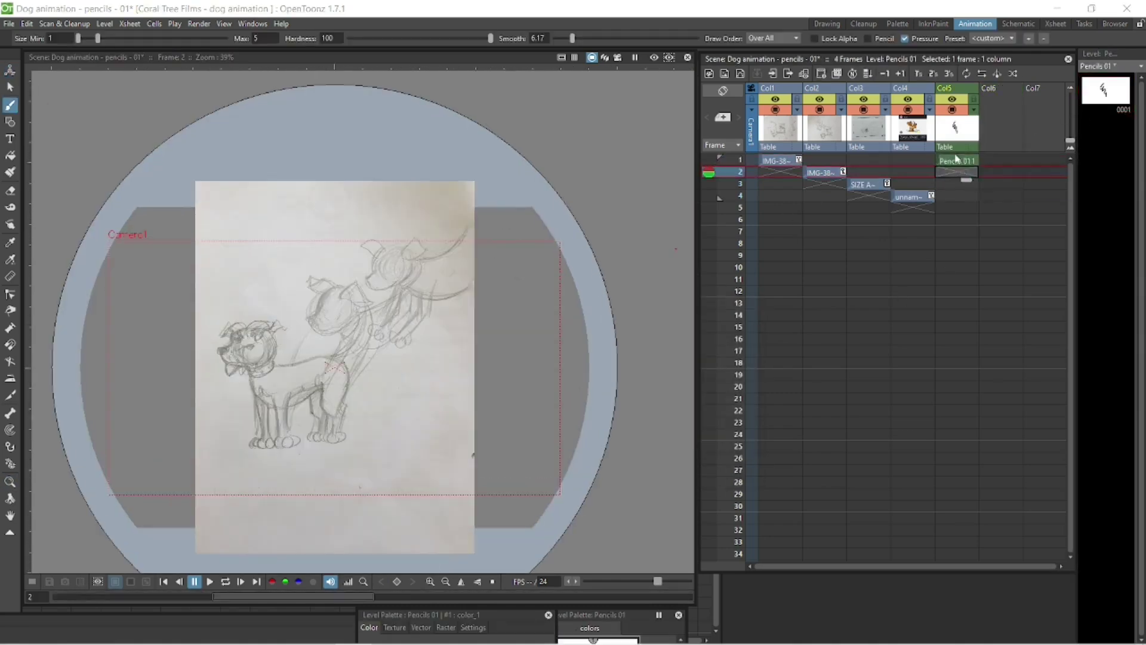
left_click(960, 161)
- Add a new grey colour to the Pencils 01 level palette in the Style Editor
left_click(10, 107)
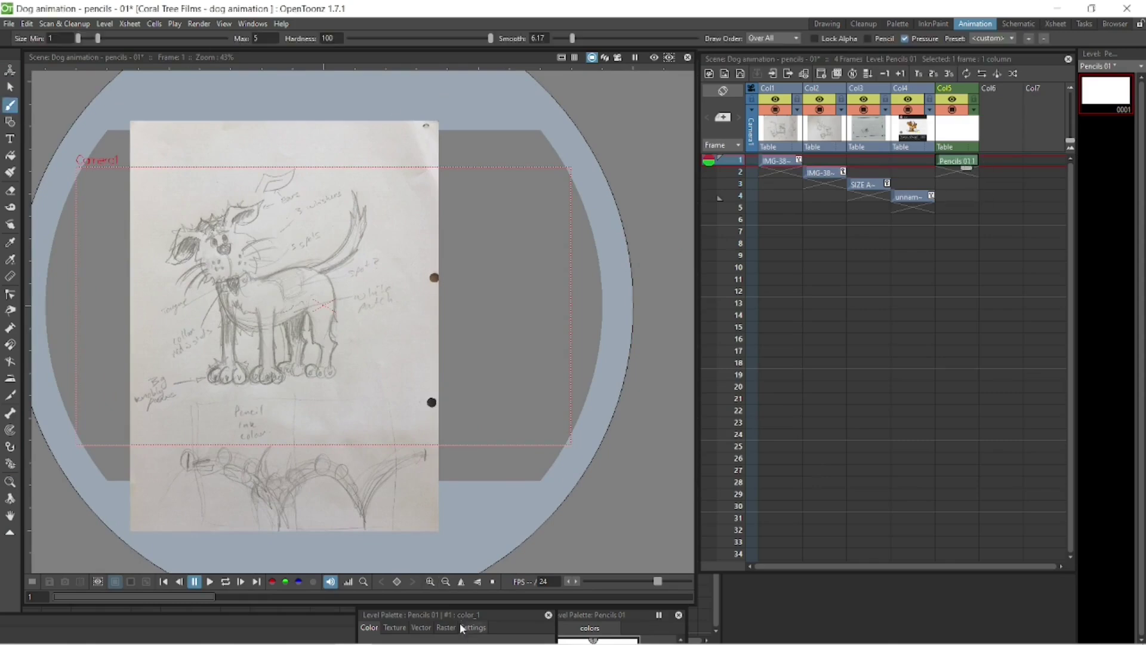
mouse_move(591, 614)
left_mouse_down()
mouse_move(678, 225)
mouse_move(691, 234)
left_mouse_up()
left_click(693, 330)
double_click(692, 329)
left_click(543, 253)
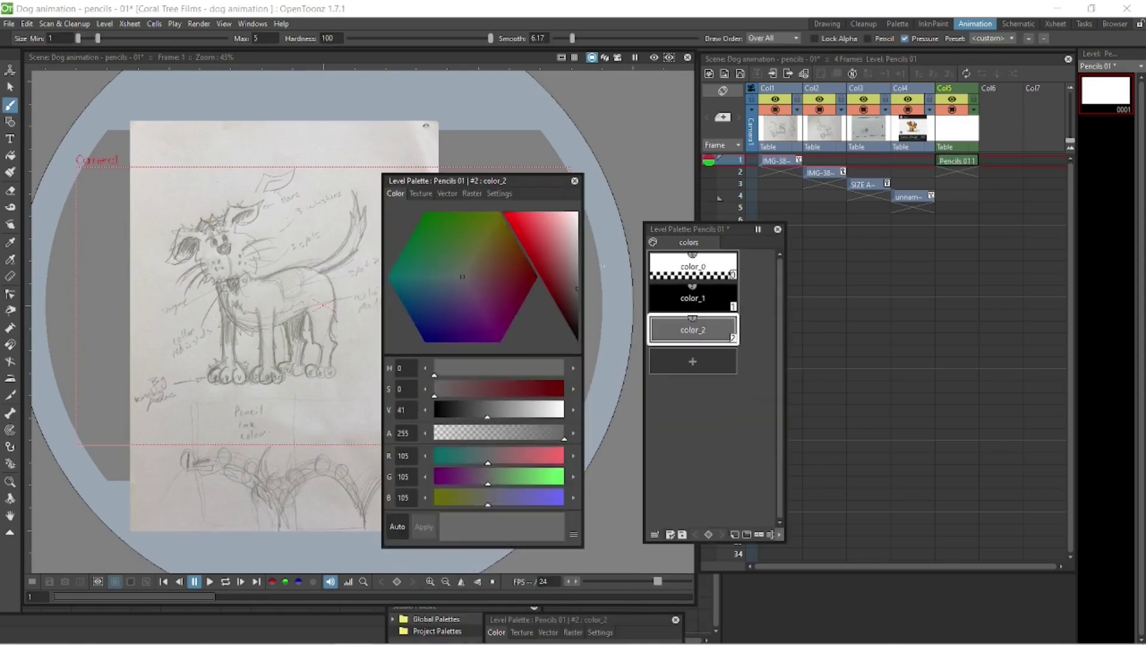
left_click_drag(526, 181, 526, 578)
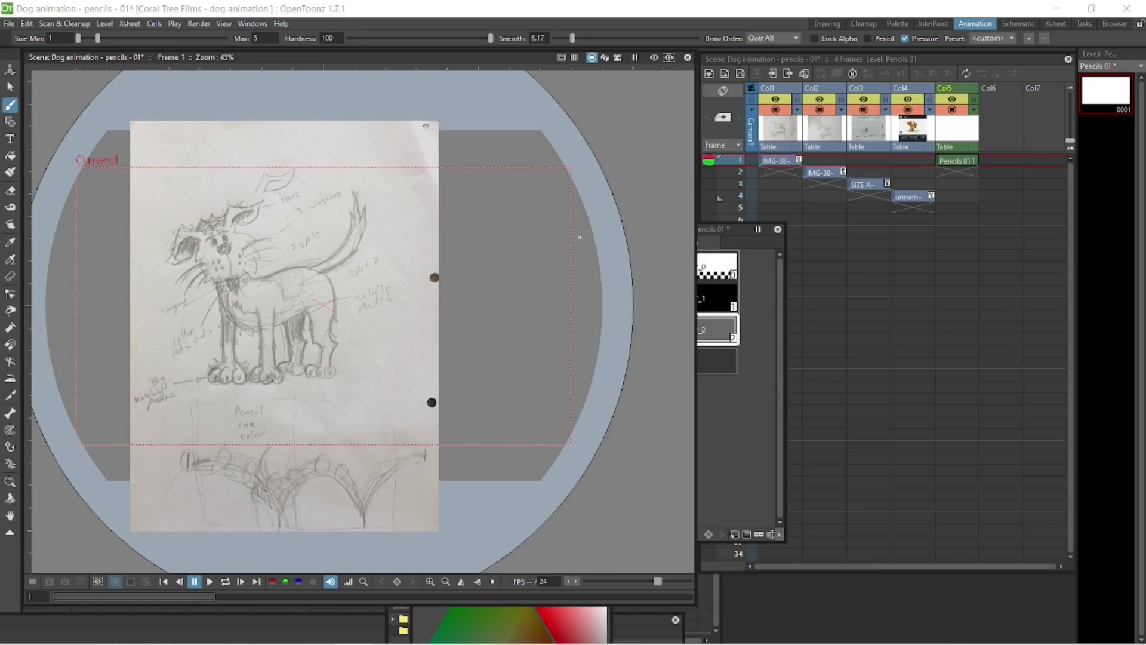
left_click_drag(740, 229, 770, 266)
left_click(782, 270)
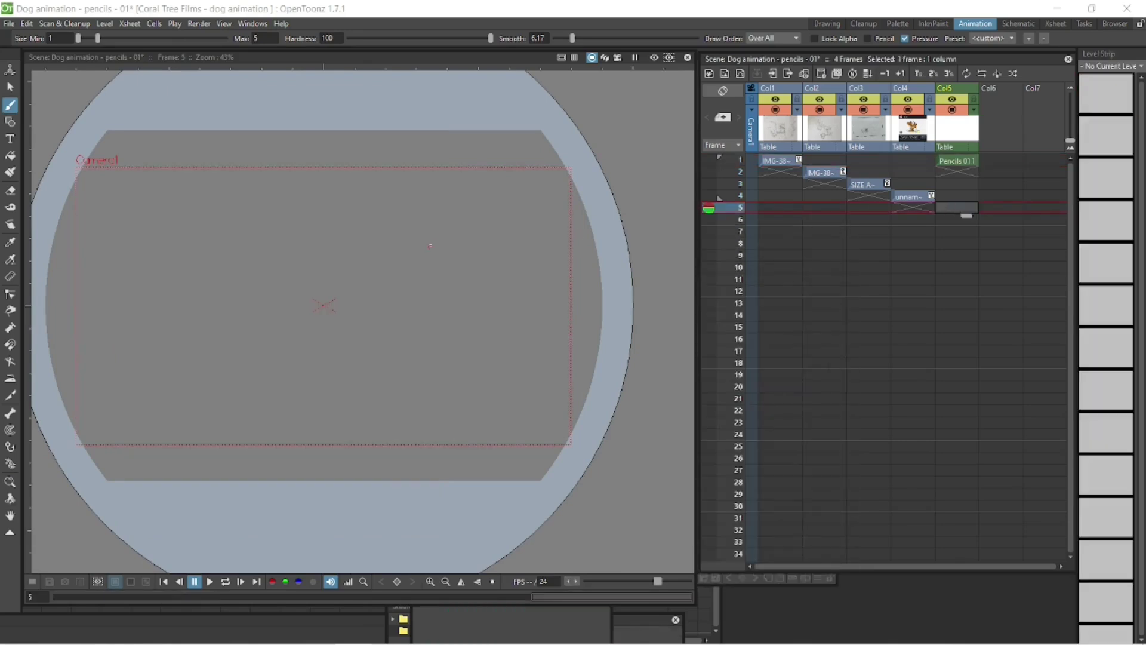
left_click(957, 161)
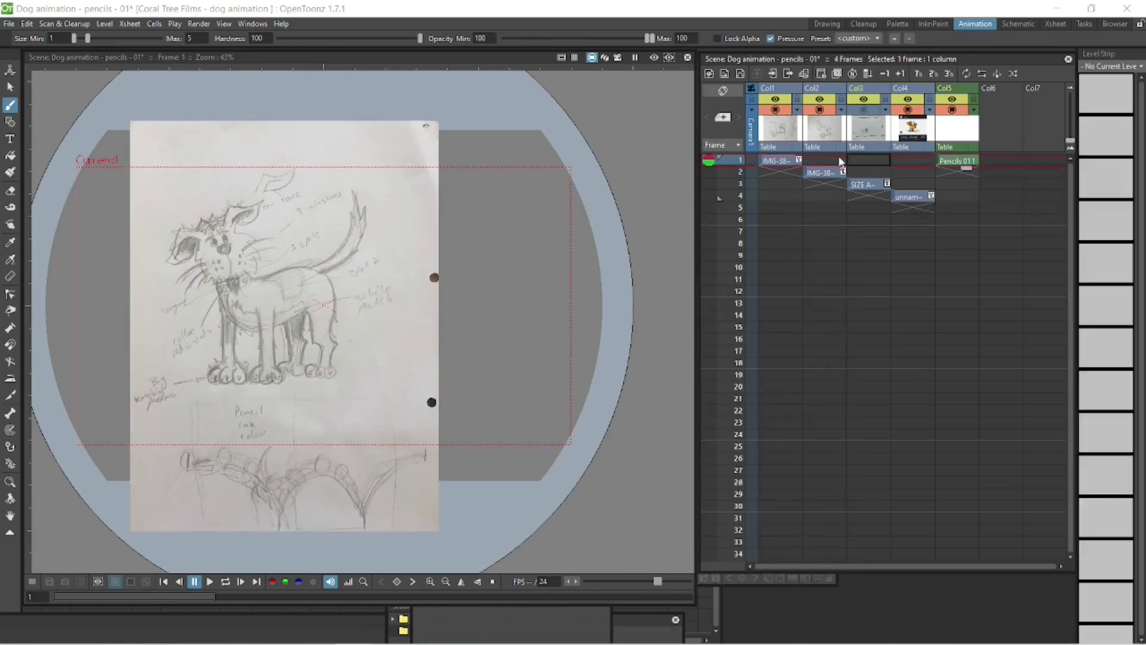
- Move the second sketch to frame 1 and shift it right and down into the camera frame
left_click(825, 172)
left_click(957, 172)
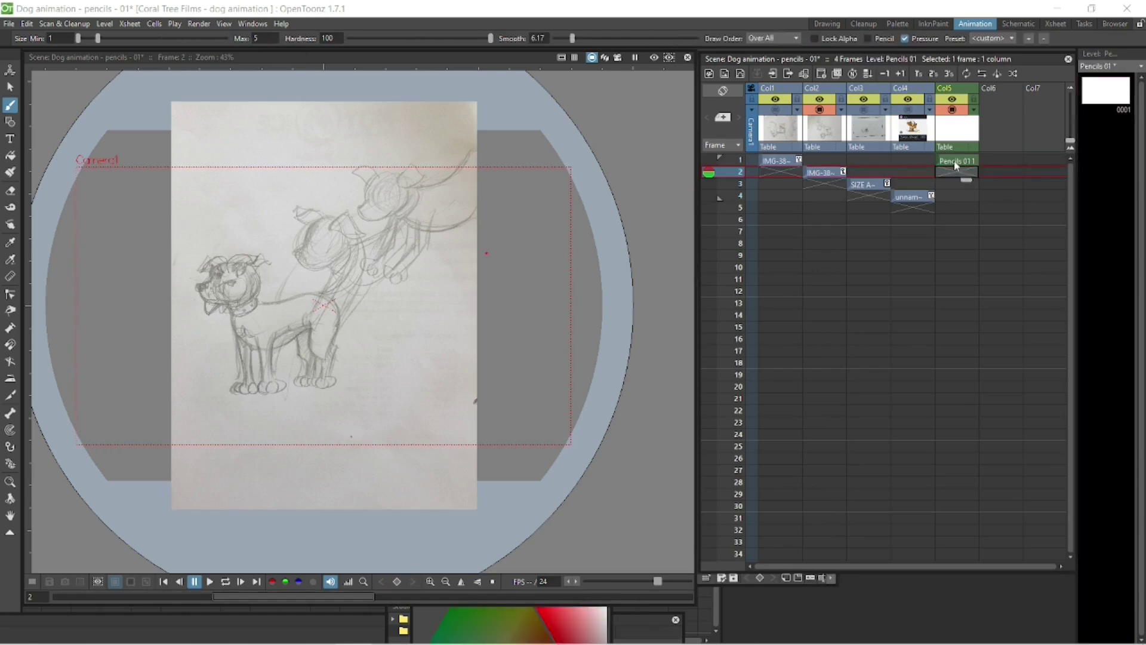
left_click_drag(806, 172, 806, 160)
key("a")
left_click(107, 38)
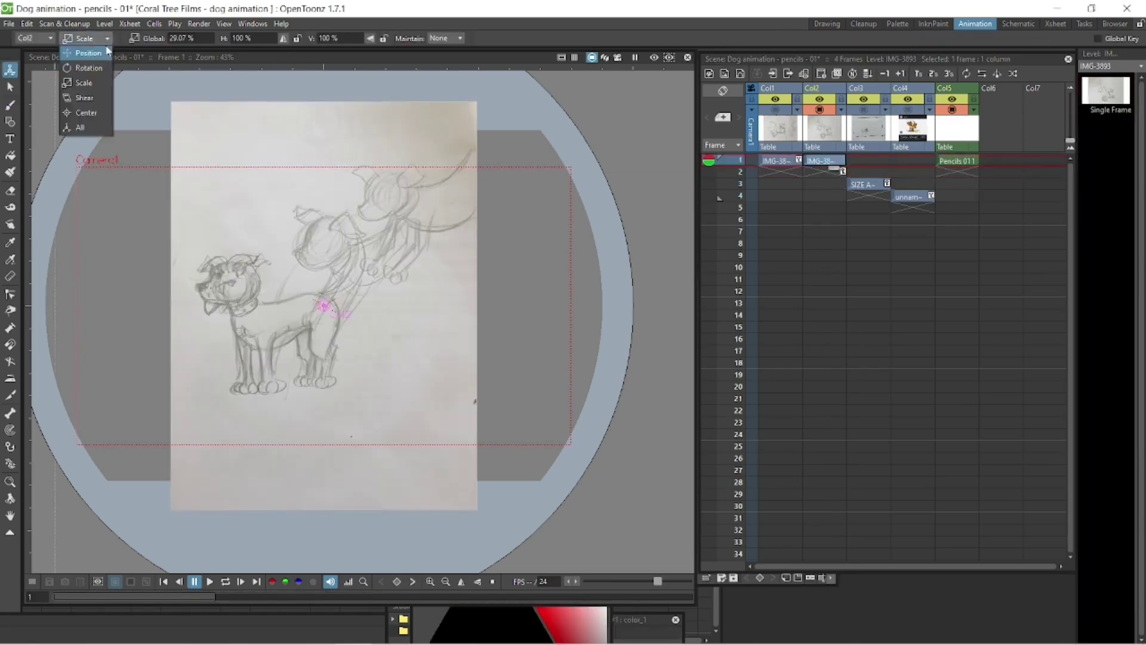
left_click(88, 53)
mouse_move(351, 237)
left_mouse_down()
mouse_move(447, 263)
mouse_move(475, 181)
left_mouse_up()
- Zoom in on the sketches and turn on the camera background colour
key("ctrl+z")
key("ctrl+z")
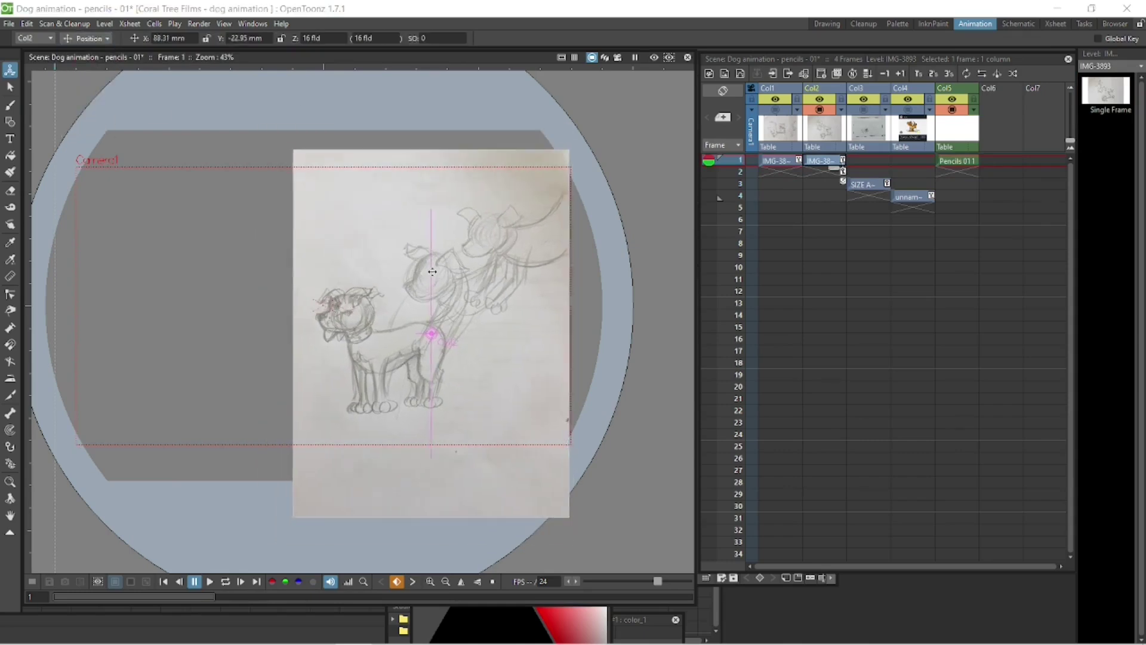
left_click(949, 161)
key("shift+space")
mouse_move(543, 250)
left_mouse_down()
mouse_move(636, 251)
mouse_move(615, 251)
left_mouse_up()
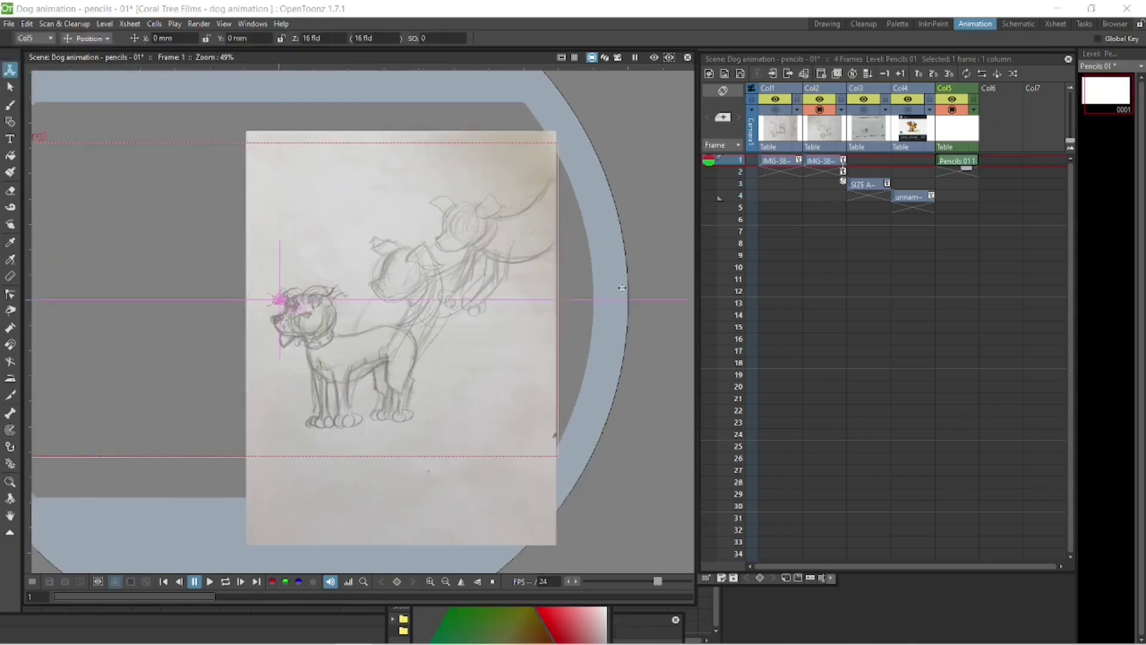
left_click(223, 23)
left_click(224, 35)
left_click(224, 24)
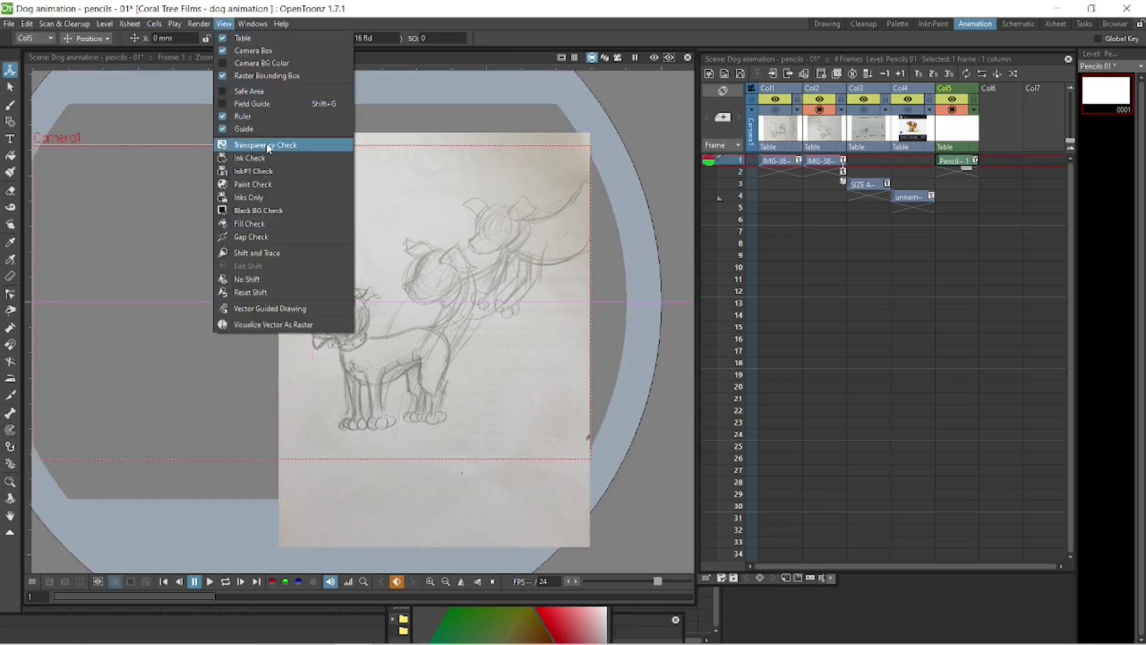
left_click(258, 63)
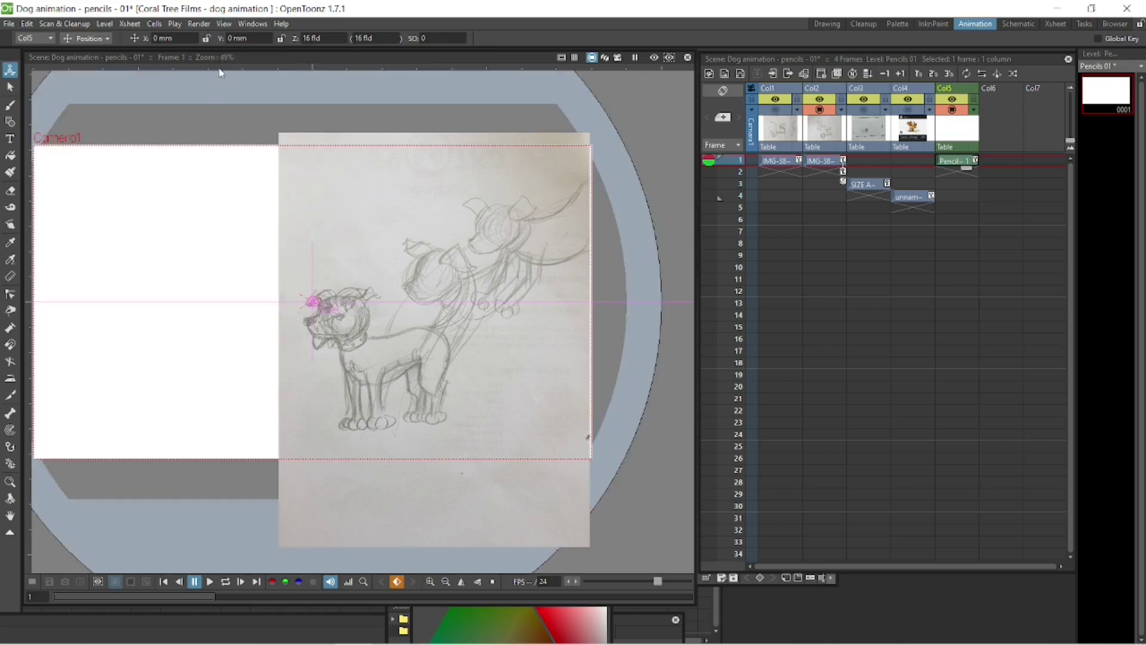
scroll(596, 230, "up", 1)
- Hide the pencil scan and move the inked dog left over the standing landing sketch
key("b")
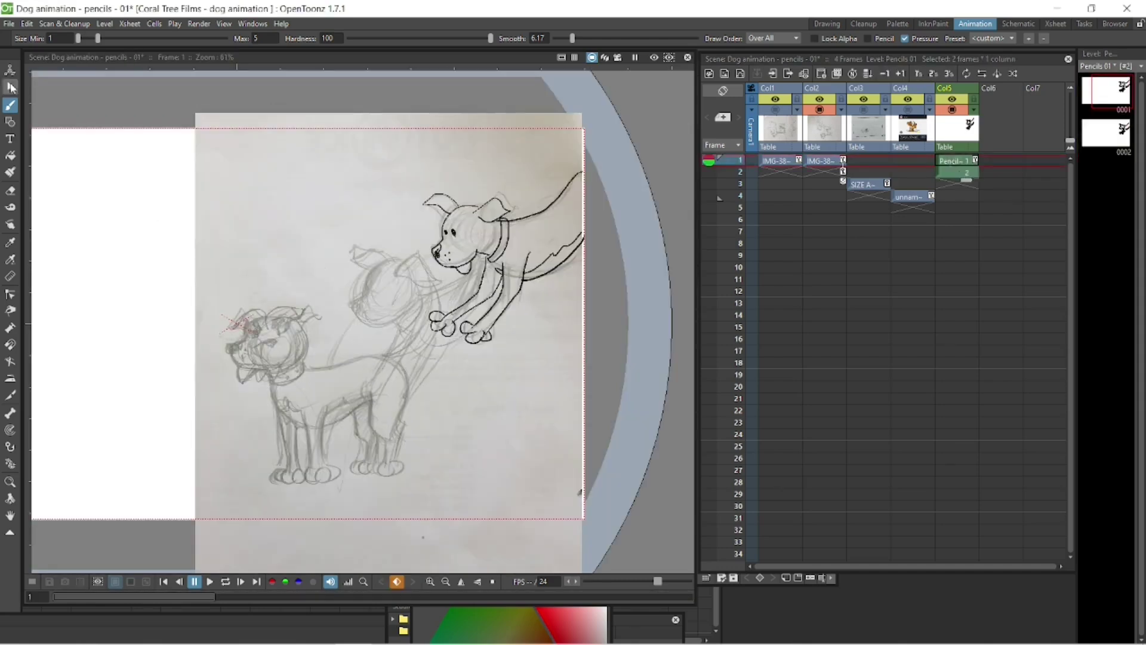
key("s")
left_click(708, 171)
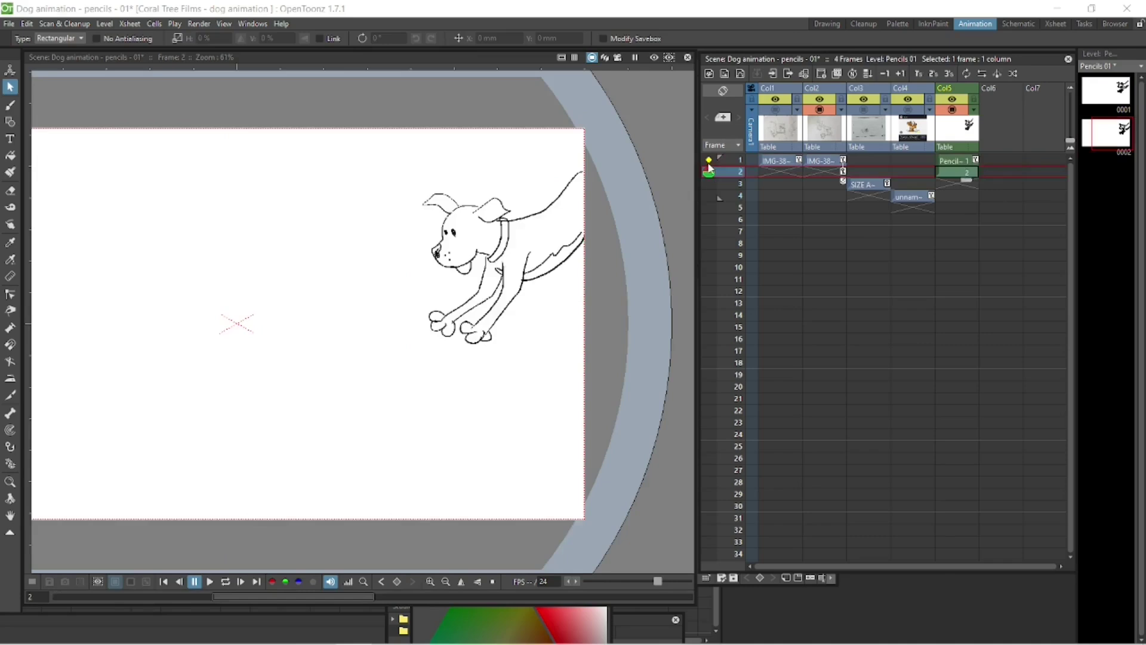
left_click(953, 109)
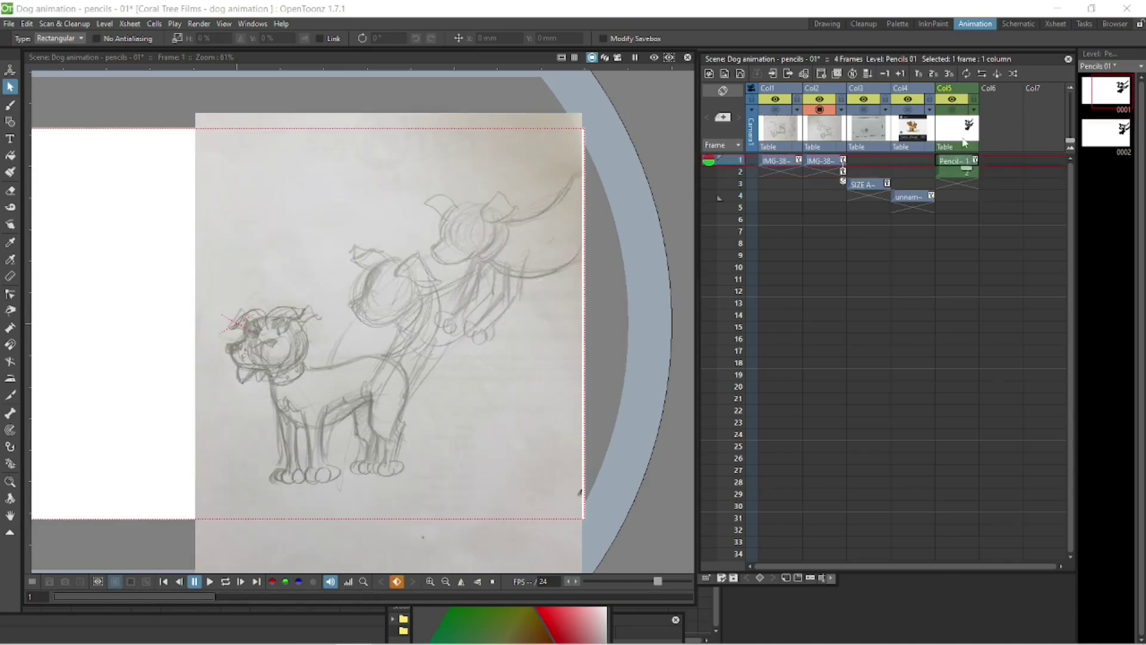
left_click(952, 109)
right_click(966, 160)
left_click(961, 303)
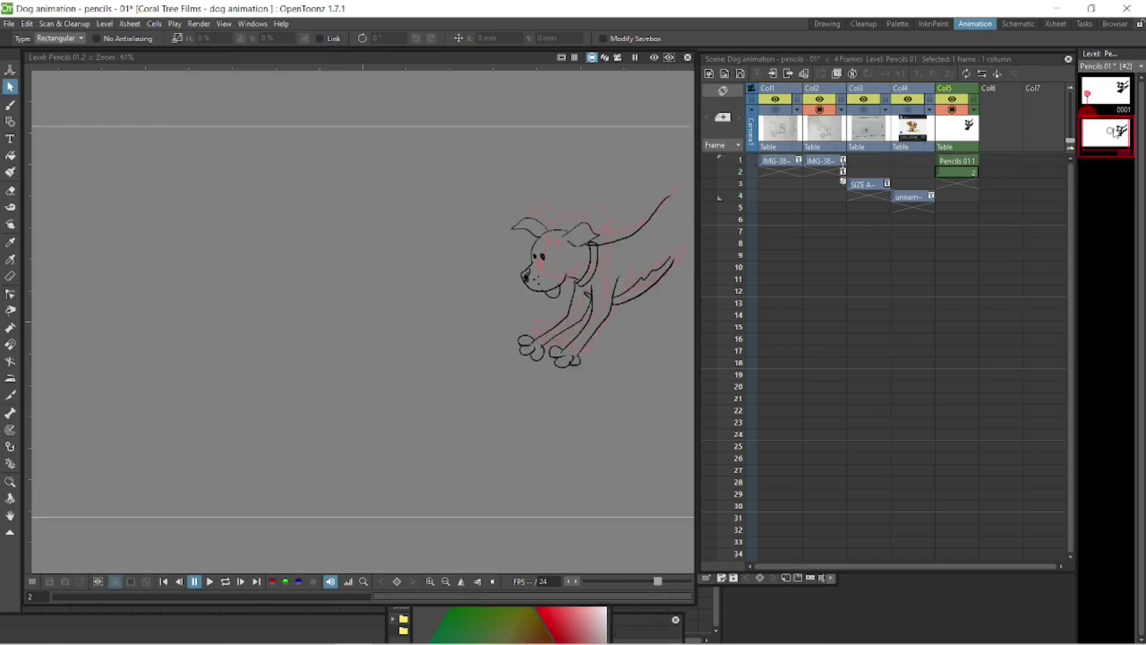
left_click(820, 109)
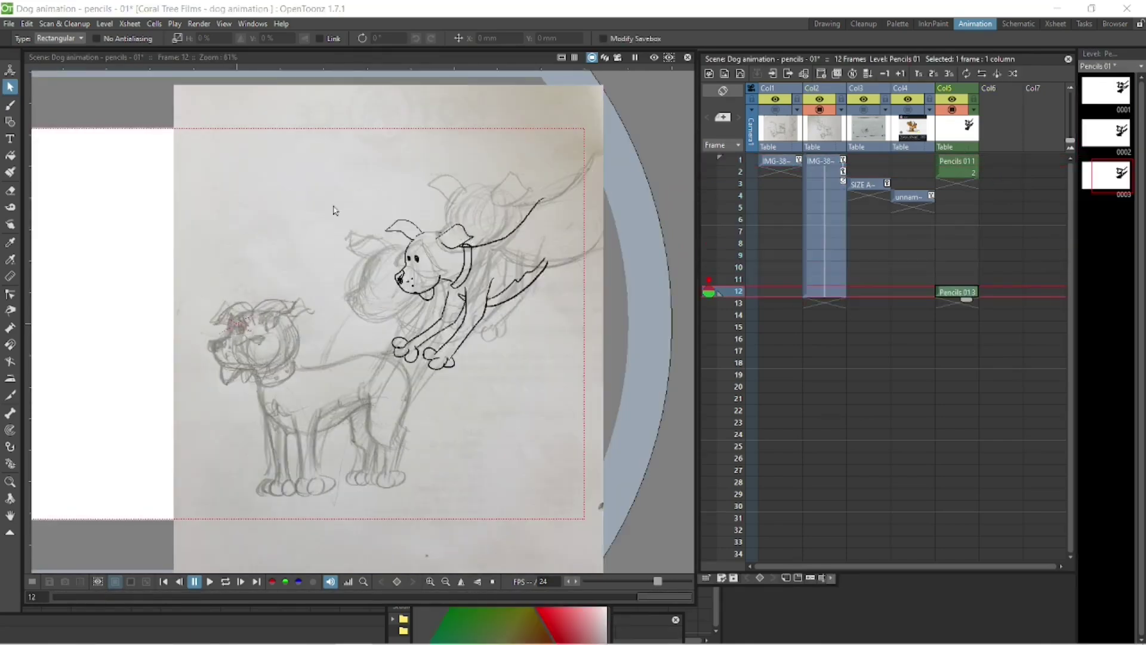
left_click_drag(332, 213, 165, 341)
scroll(509, 280, "up", 2)
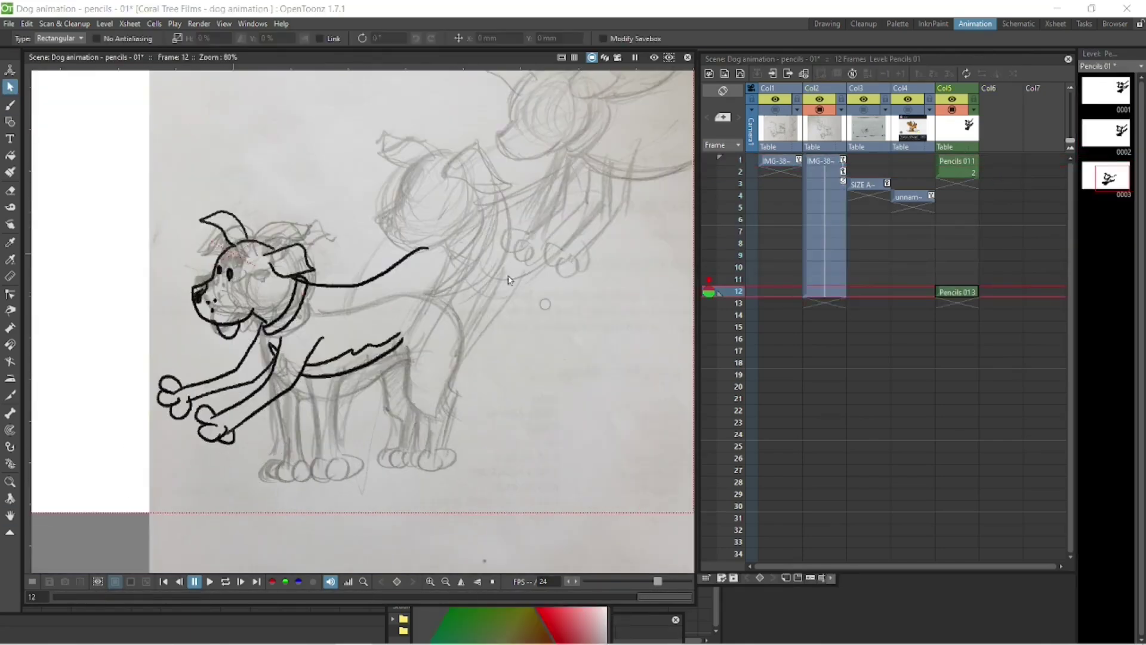
- Ink the dog's back line and raised spiky tail
key("b")
left_click_drag(489, 177, 322, 306)
left_click_drag(482, 162, 521, 245)
- Erase the stretched leaping legs and ink standing legs, belly line and paws
key("e")
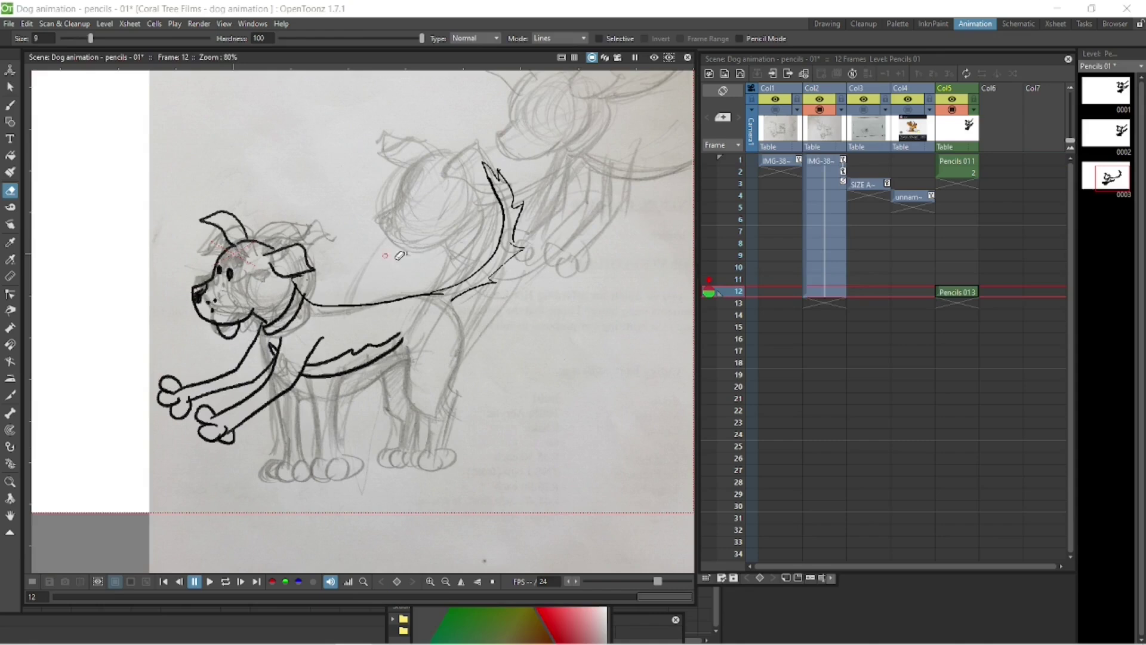
left_click_drag(289, 385, 179, 406)
key("b")
left_click_drag(269, 346, 281, 478)
left_click_drag(310, 397, 346, 477)
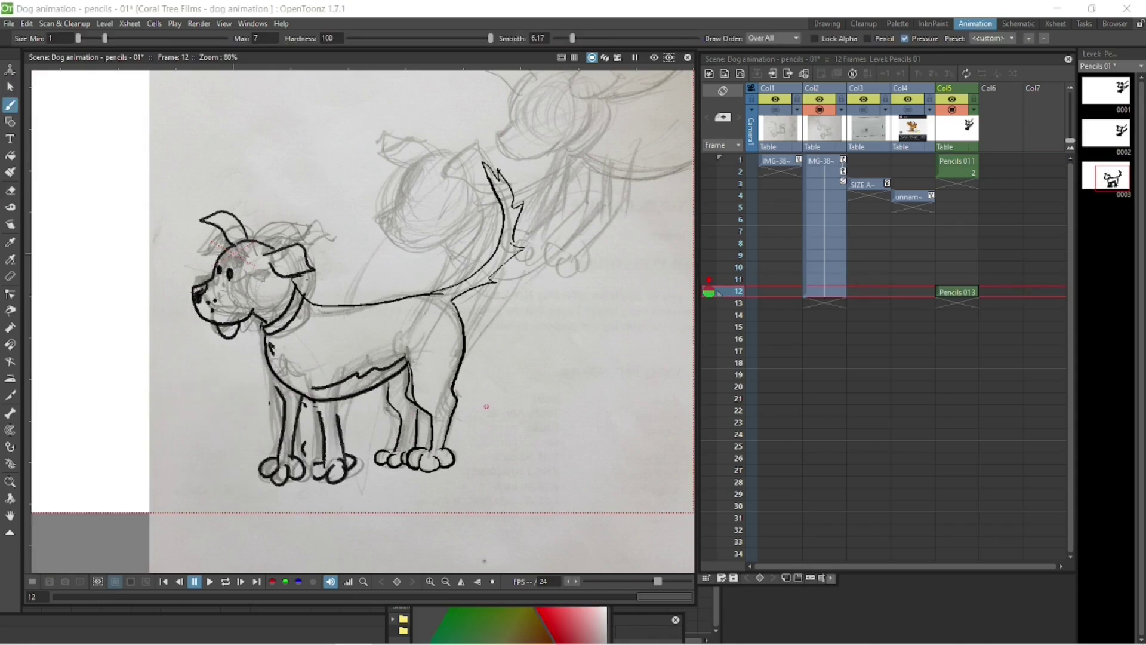
key("e")
mouse_move(317, 442)
left_mouse_down()
mouse_move(302, 457)
mouse_move(311, 481)
left_mouse_up()
key("b")
left_click_drag(294, 412, 300, 459)
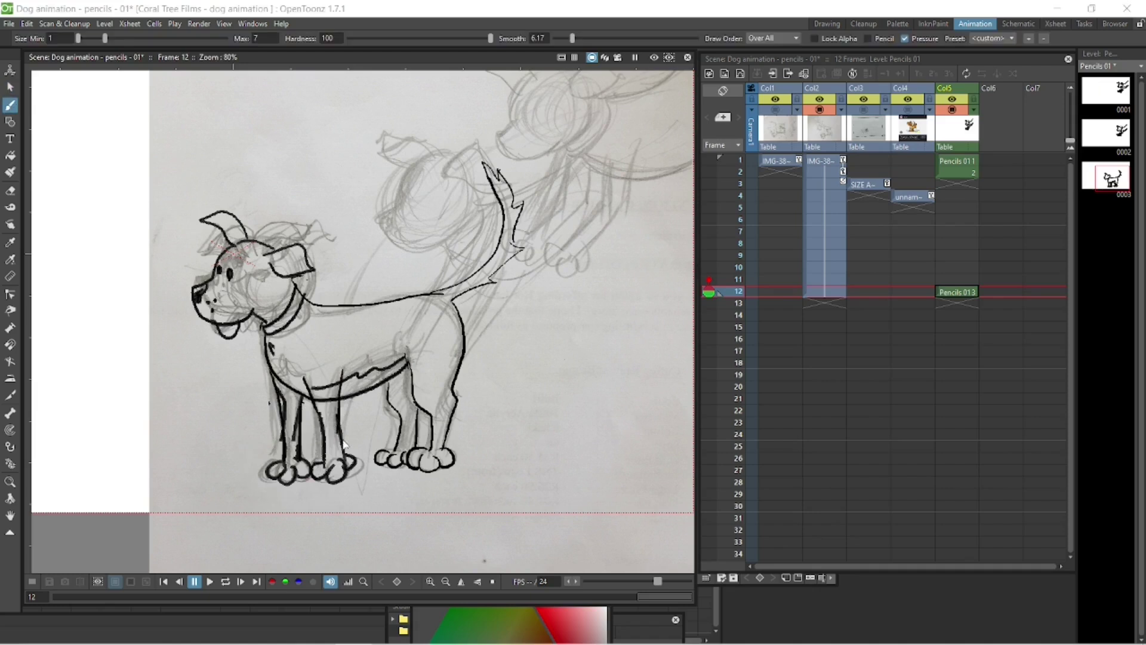
- Undo stray strokes and move the frame 6 dog drawing up and right
left_click(961, 175)
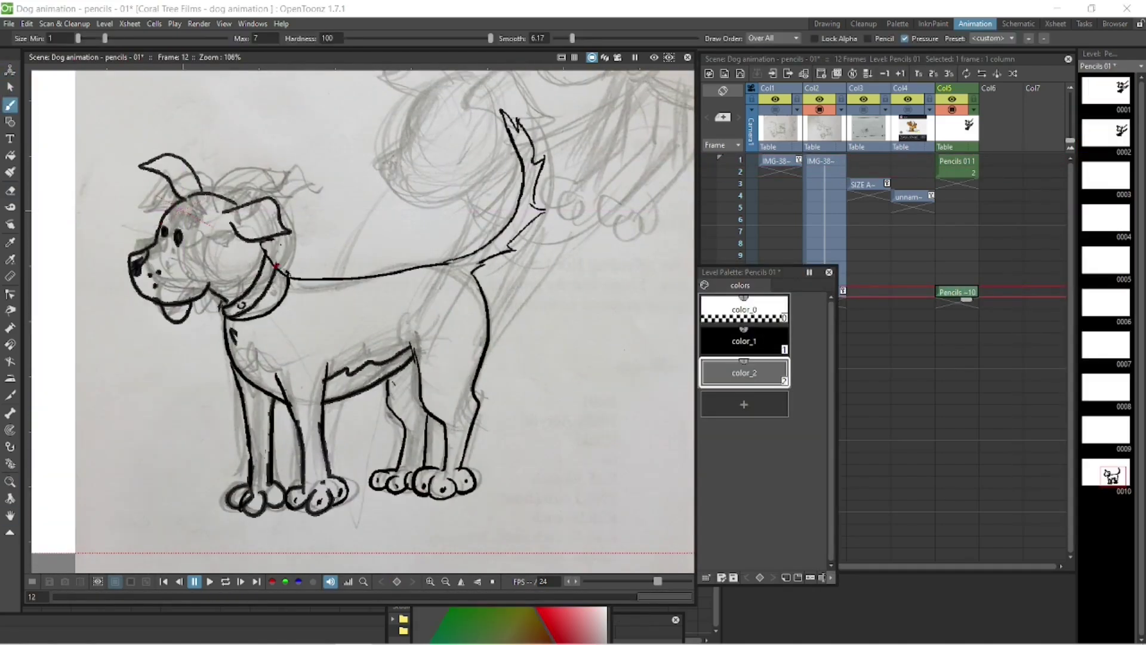
key("ctrl+z")
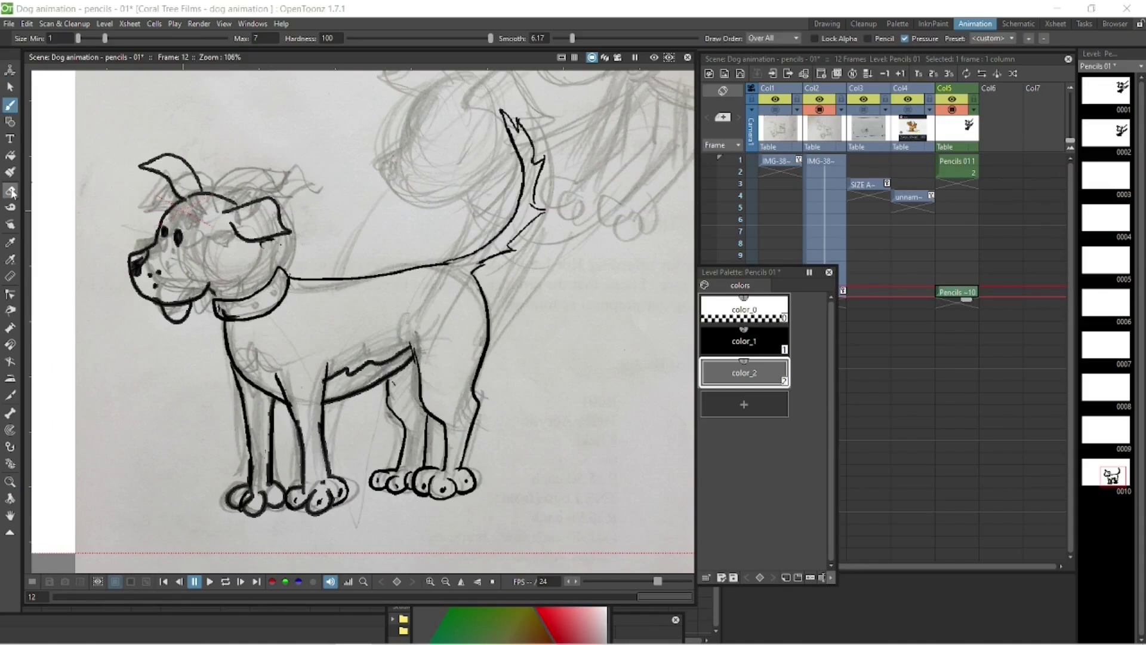
left_click(829, 271)
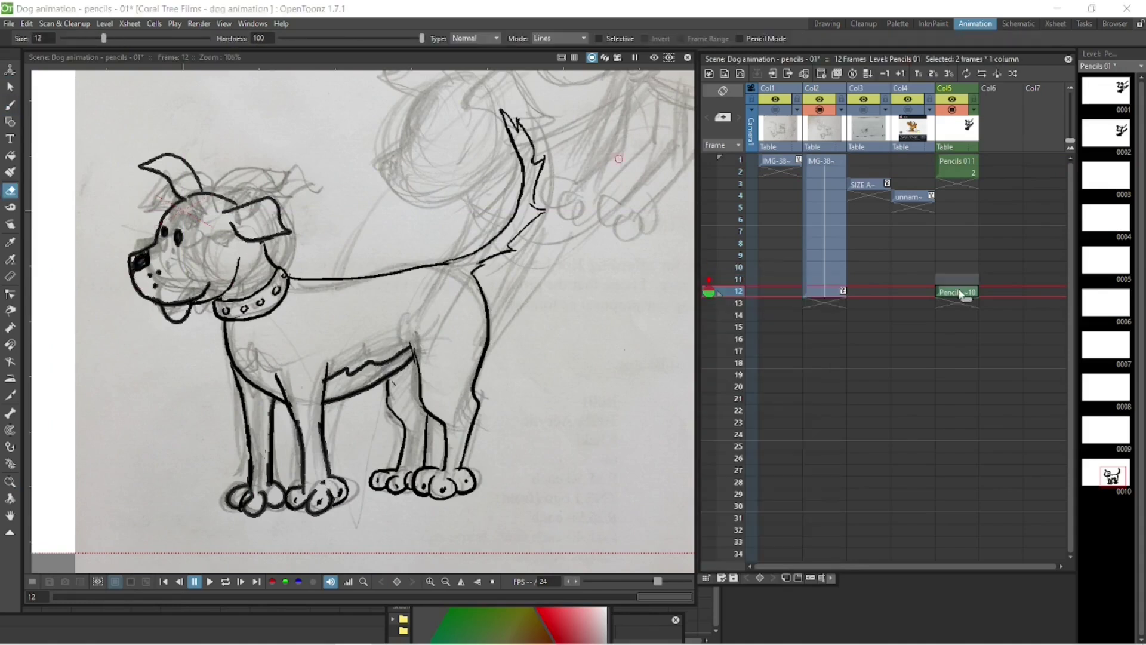
scroll(220, 438, "up", 3)
key("a")
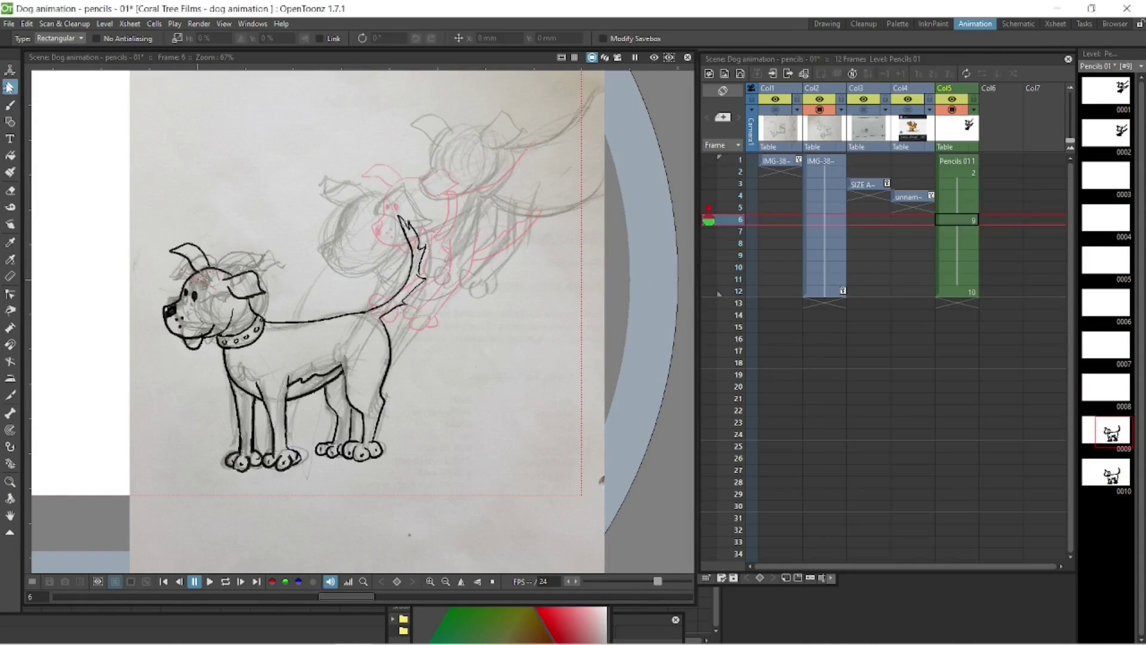
mouse_move(286, 358)
left_mouse_down()
mouse_move(418, 311)
mouse_move(442, 287)
left_mouse_up()
key("a")
key("ctrl+z")
- Flip between neighbouring frames to compare the dog's poses around frame 6
key("s")
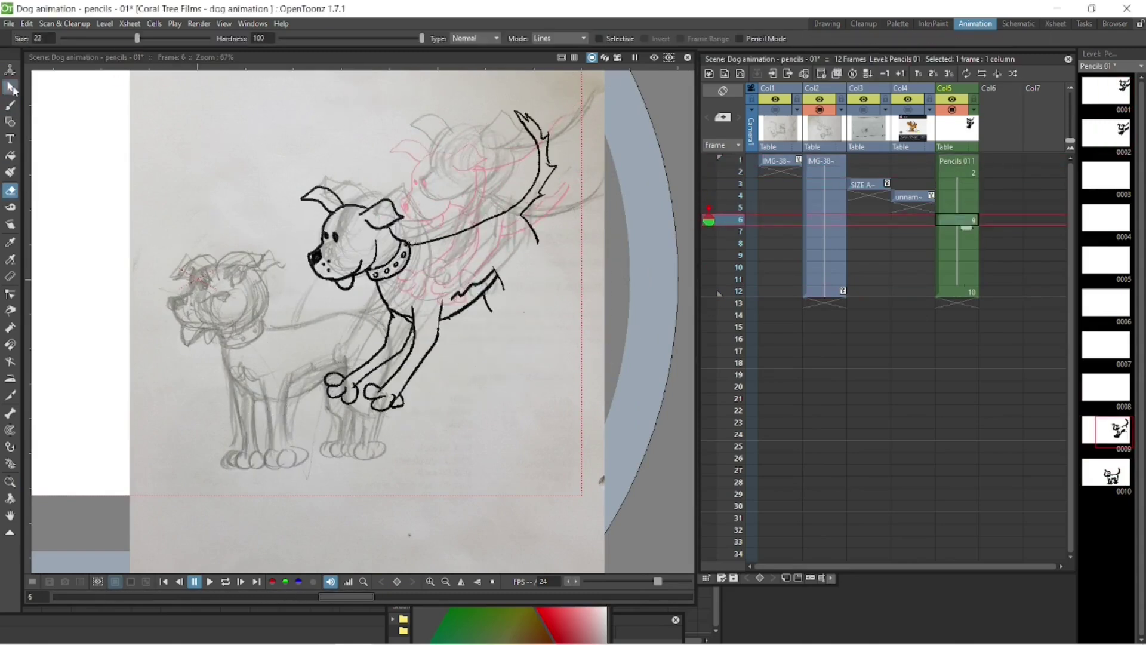
key("ctrl+z")
key("ctrl+y")
key("s")
key("ctrl+z")
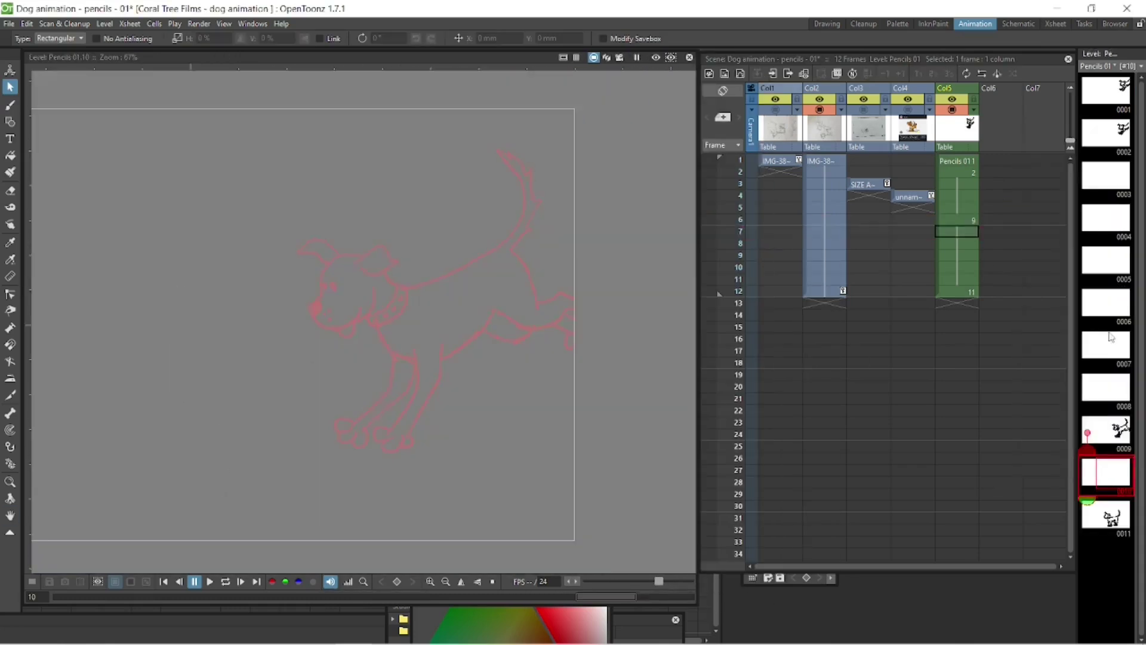
- Insert a new drawing at frame 9 and reposition the whole dog on it
left_click(955, 255)
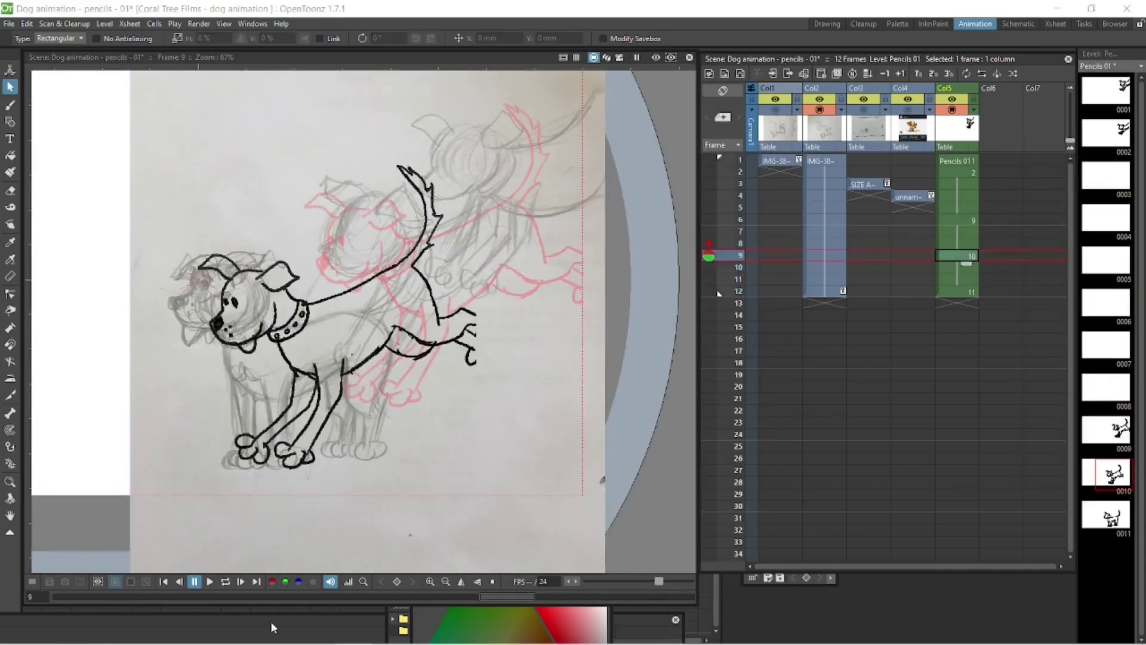
key("b")
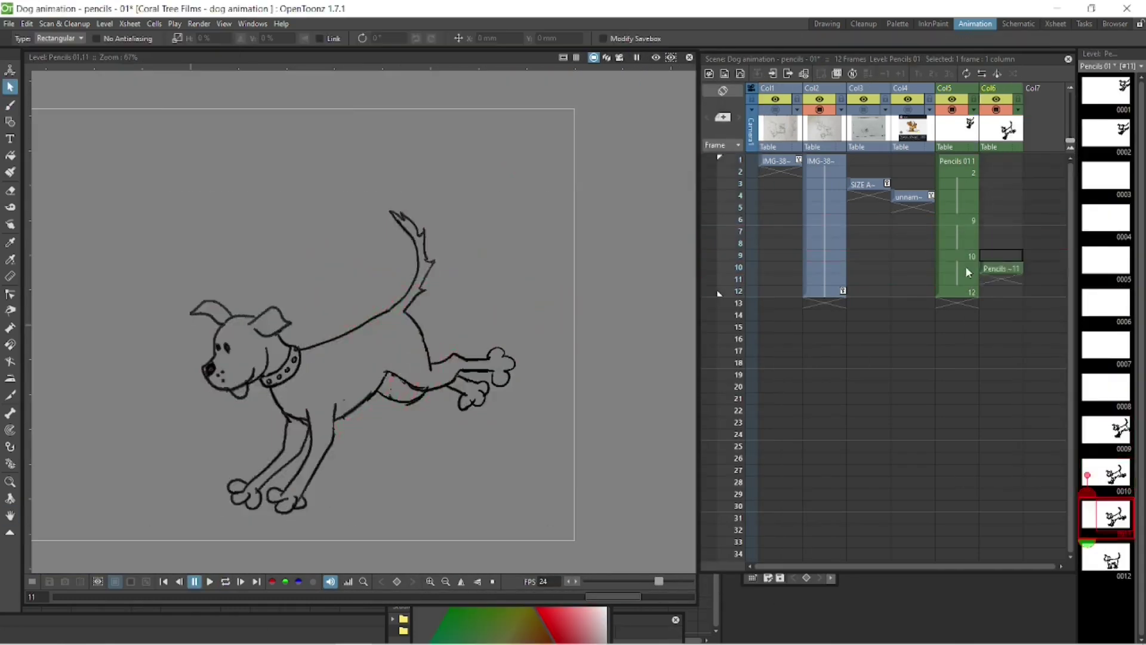
left_click_drag(162, 142, 552, 447)
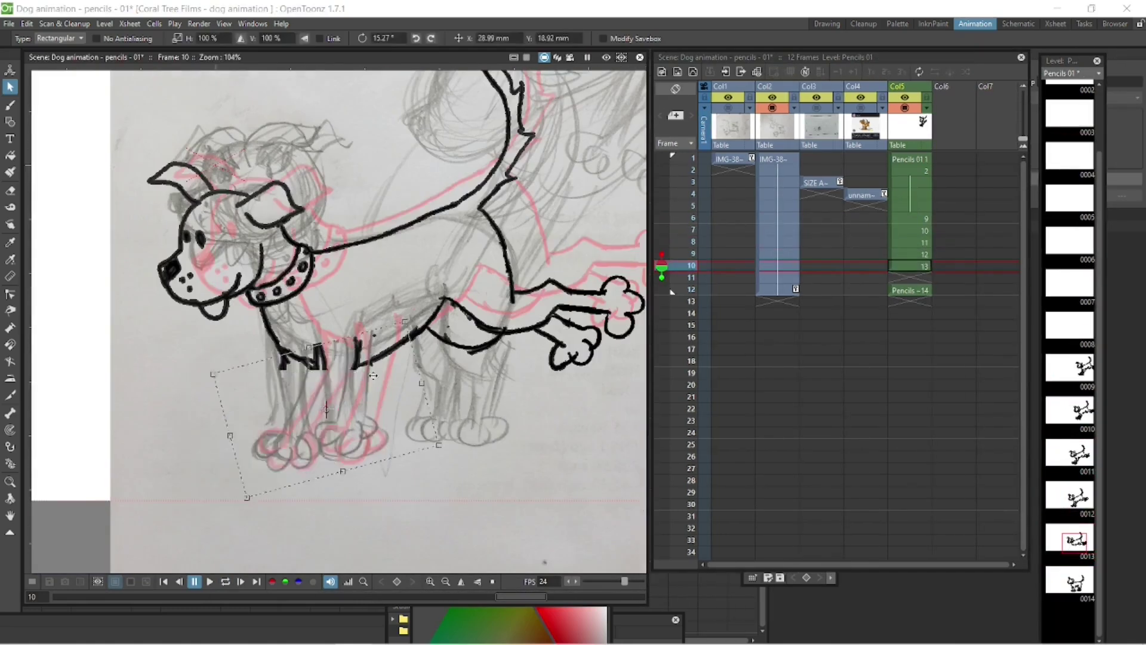
key("period")
key("b")
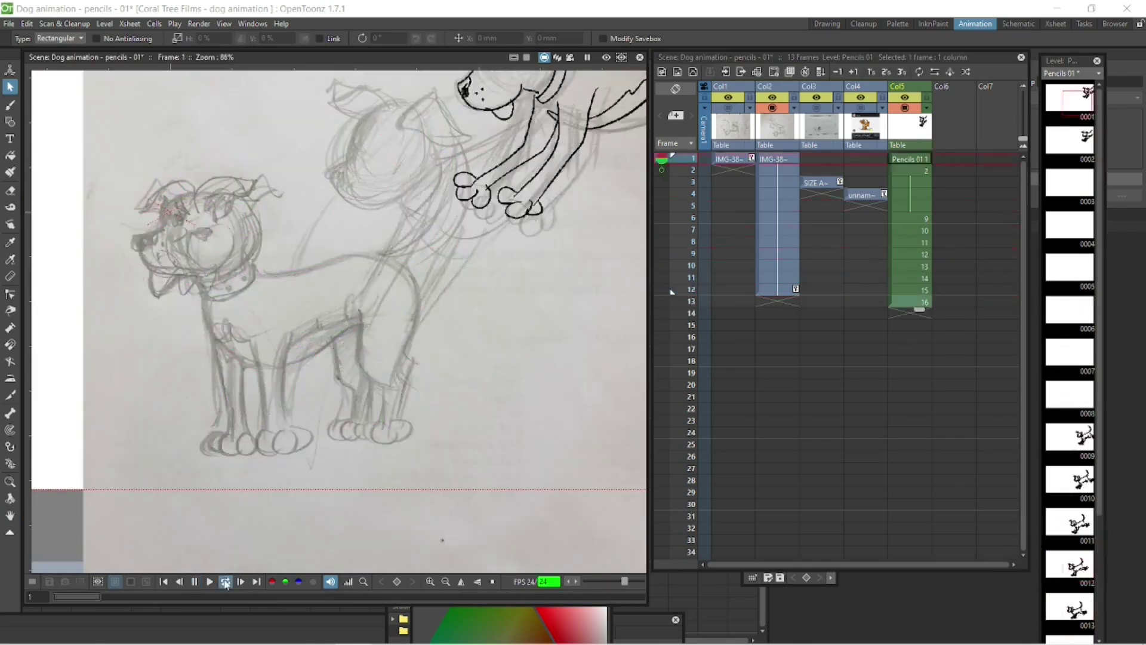
- Review the landing in-betweens by stepping between frames 9, 10 and 11
left_click(915, 279)
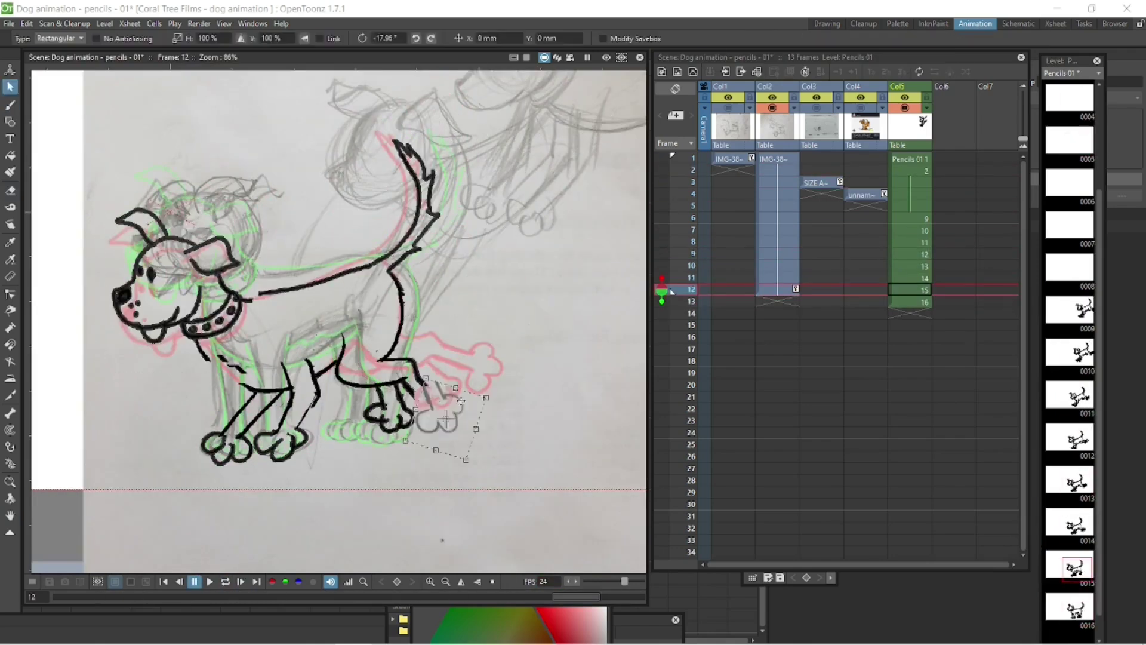
key("Up")
key("Up")
key("Up")
key("Up")
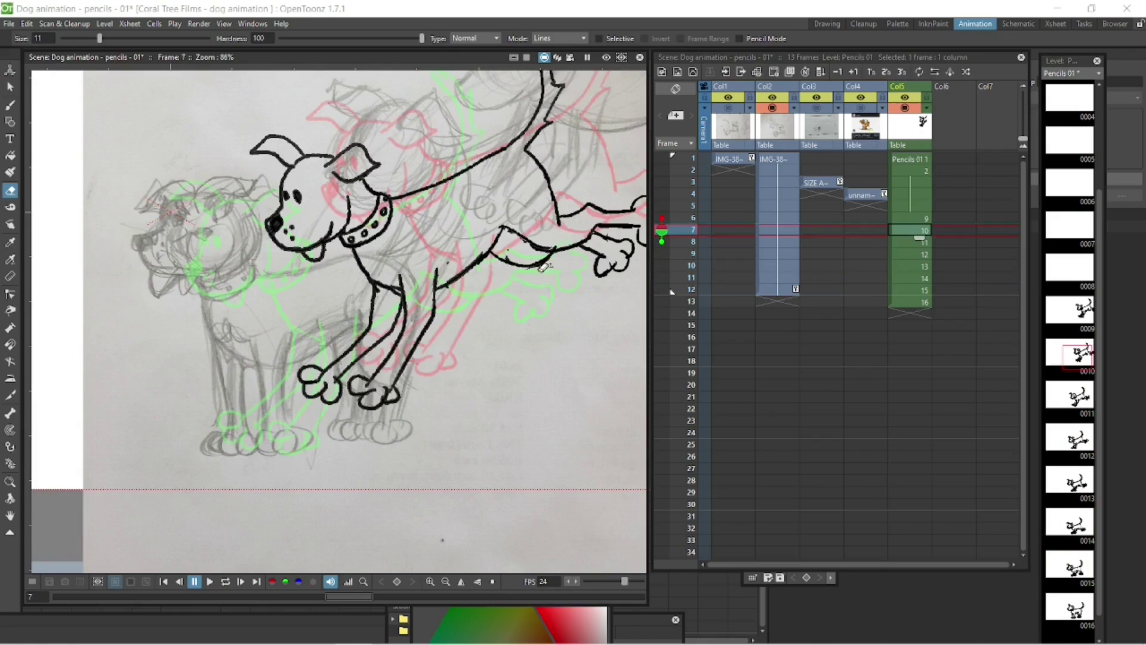
key("Up")
key("a")
key("Down")
key("Down")
key("Down")
key("Down")
key("Down")
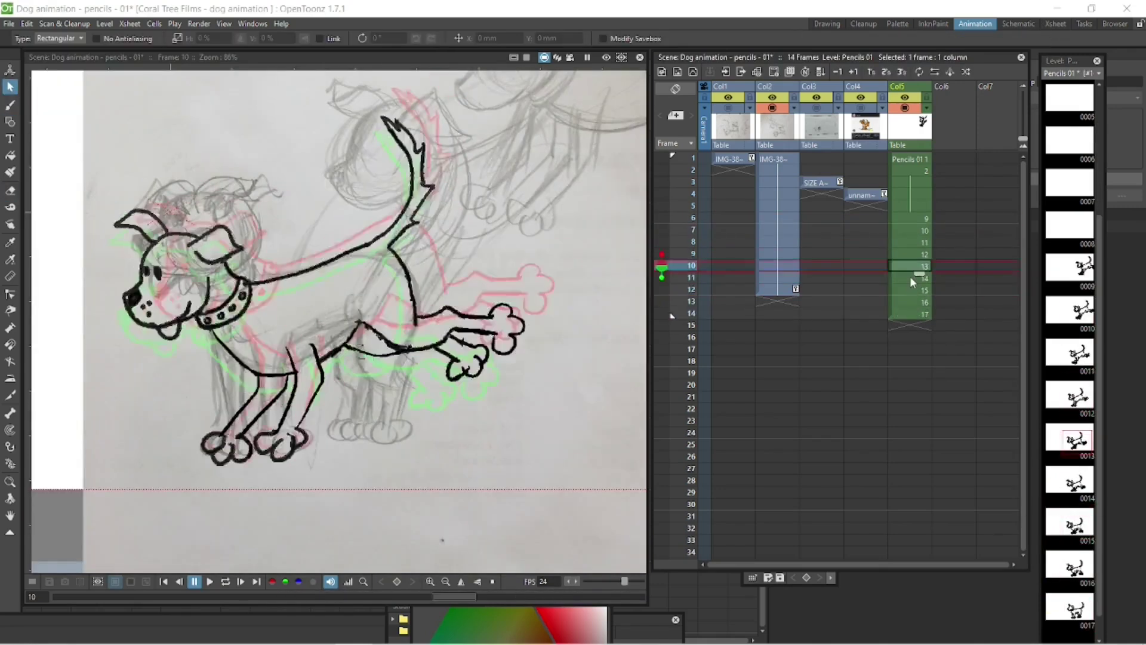
key("Up")
key("Down")
key("Up")
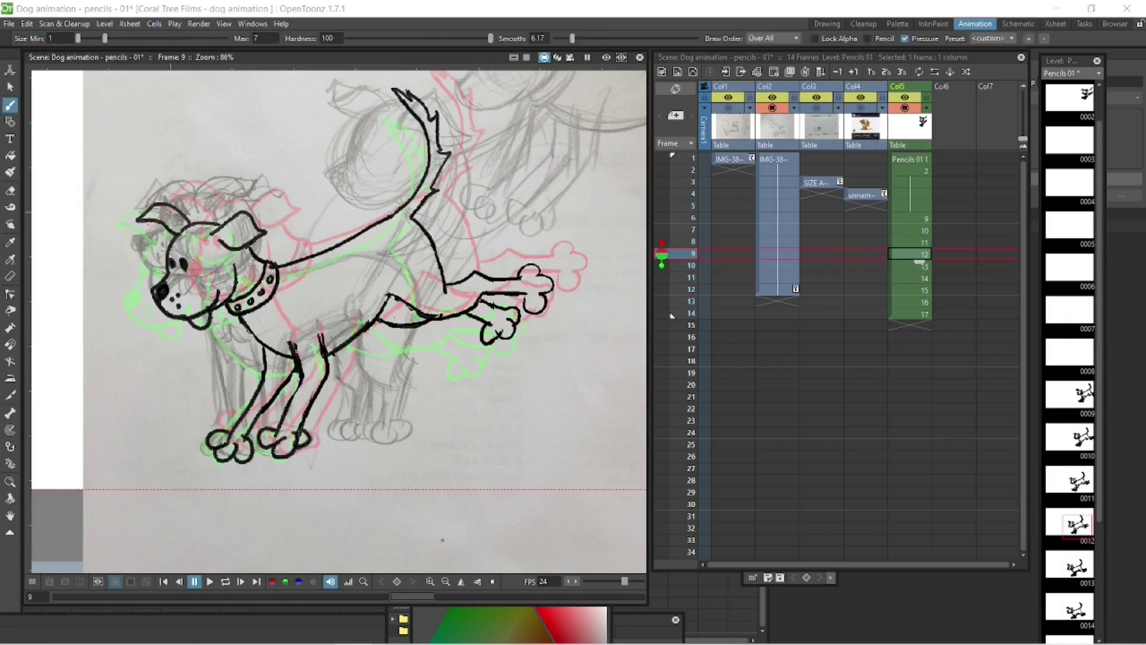
key("b")
key("Down")
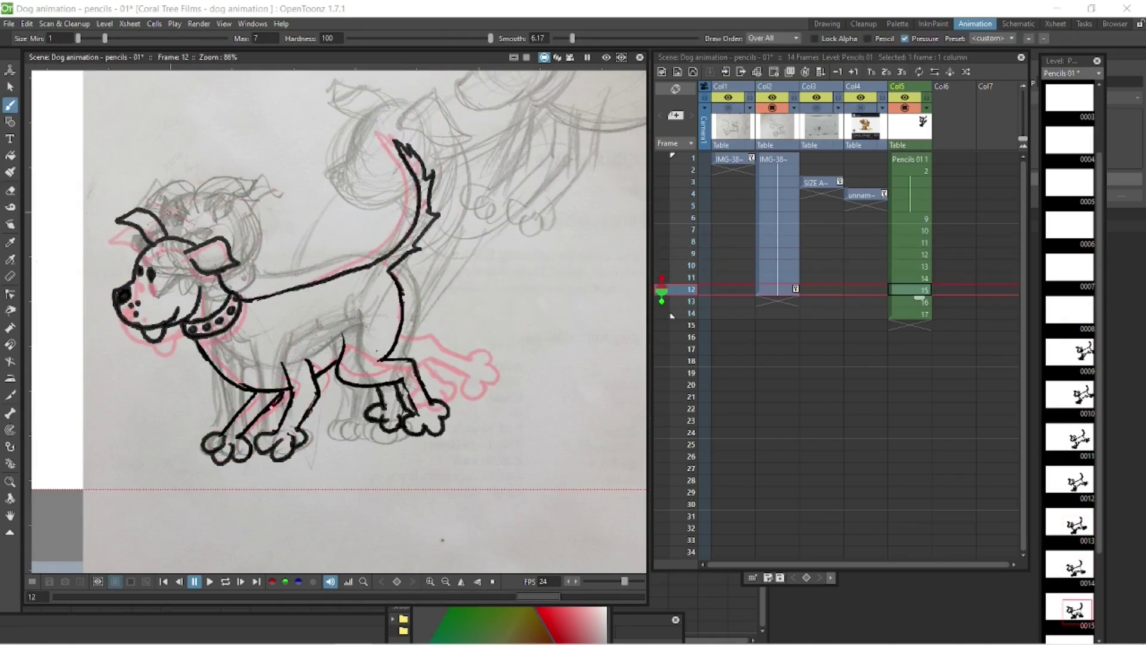
- Rotate the hind leg slightly on frame 13 and the dog's ear about 23 degrees
key("s")
key("Up")
key("Up")
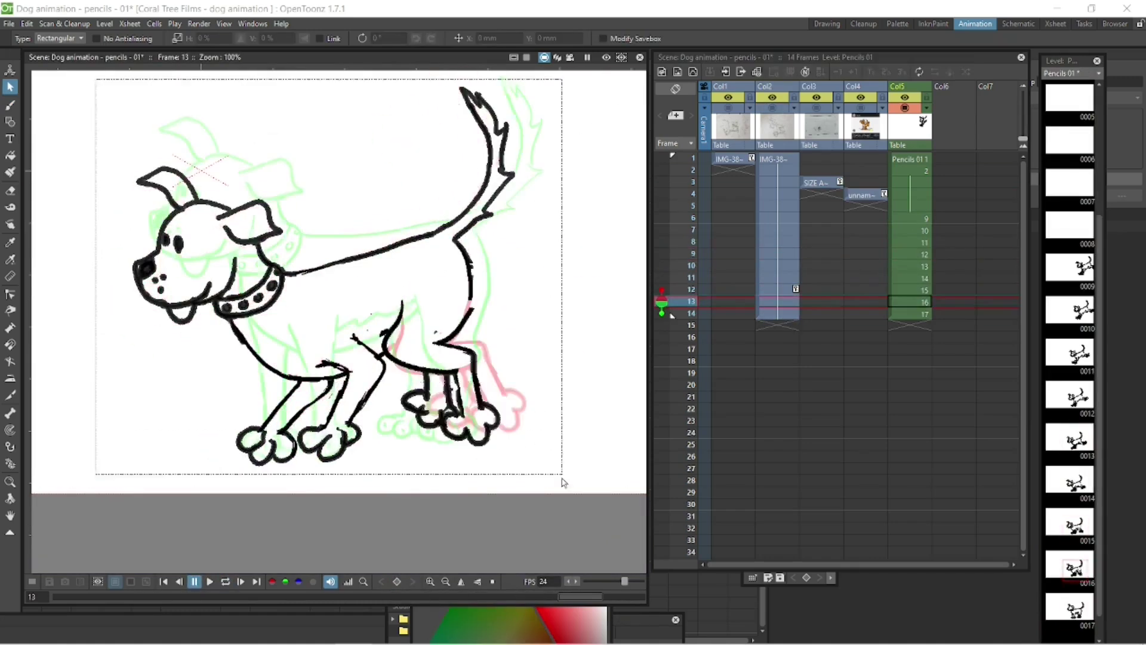
left_click_drag(526, 323, 527, 312)
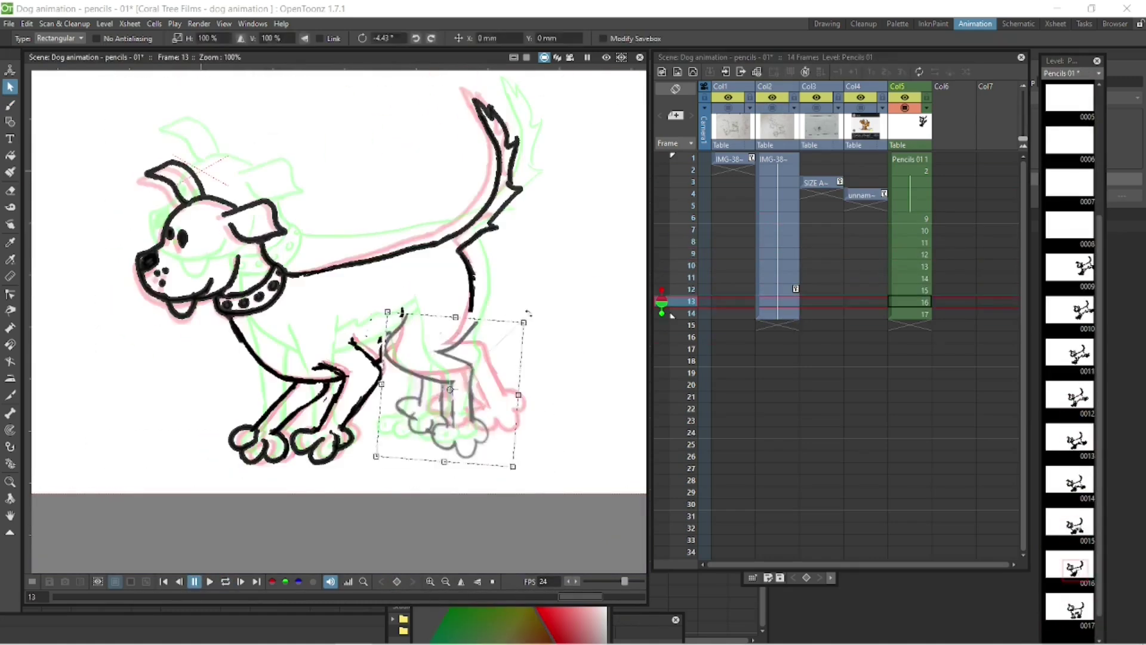
key("Down")
scroll(201, 210, "down", 2)
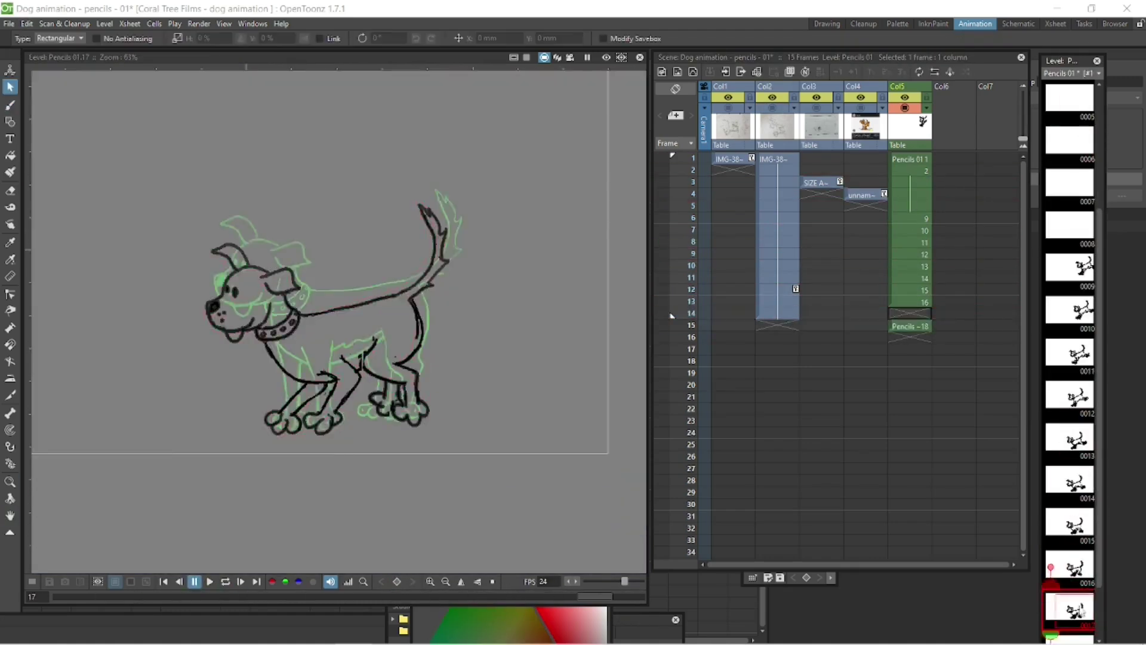
scroll(200, 210, "up", 1)
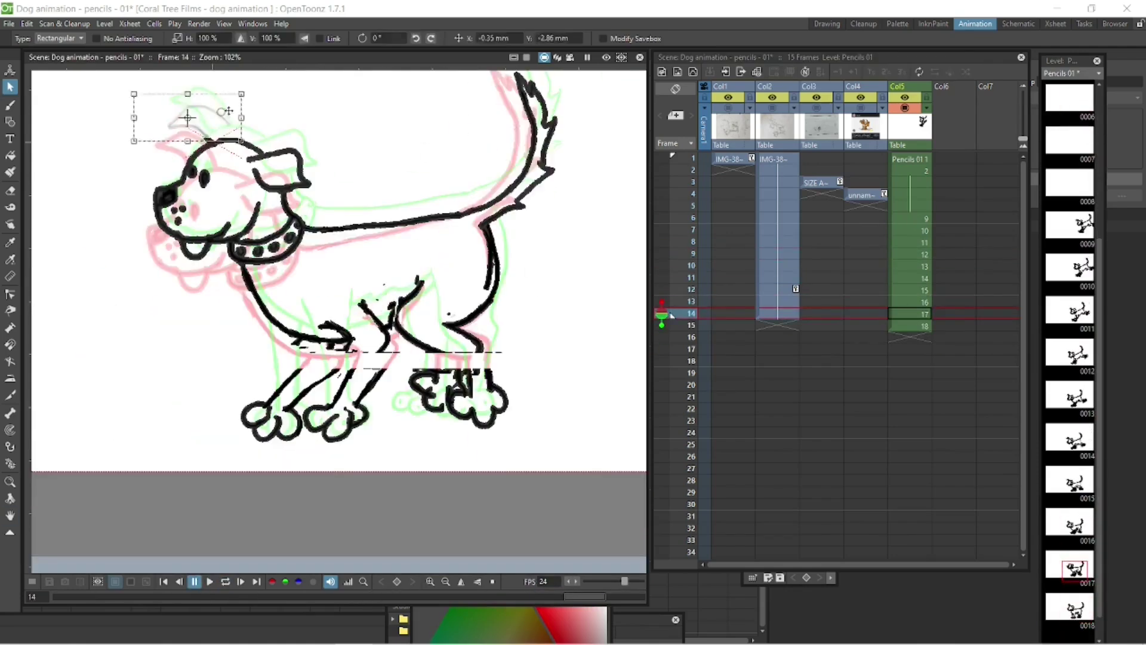
left_click_drag(215, 149, 195, 129)
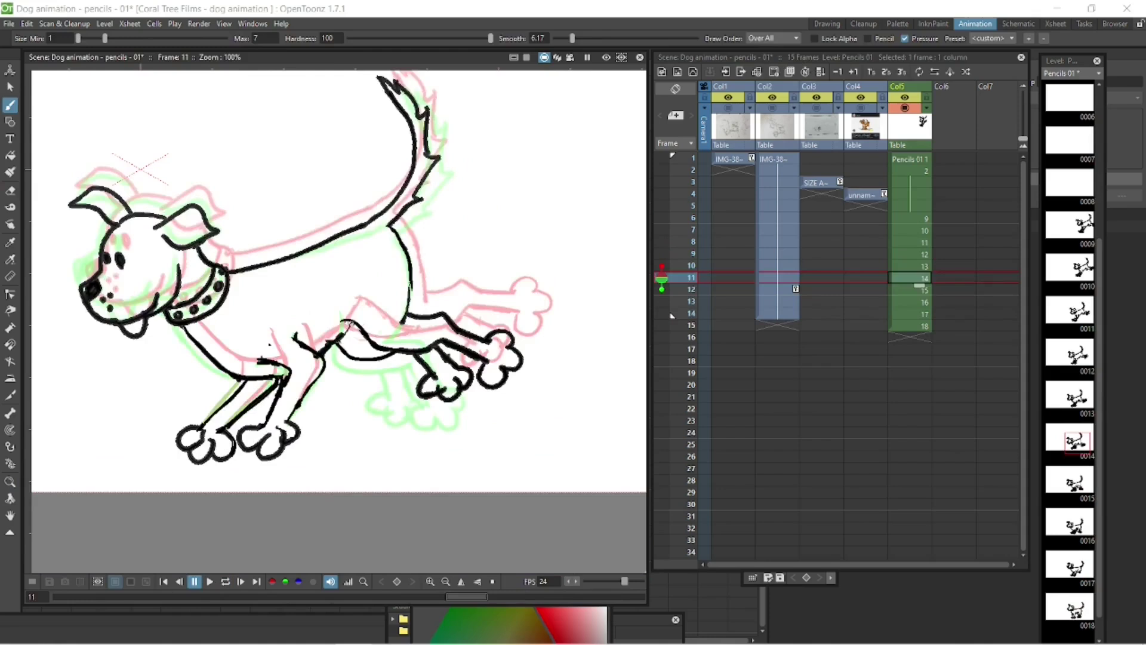
- Loop-play the landing animation, then box-select the tail on frame 11's drawing
left_click(919, 298)
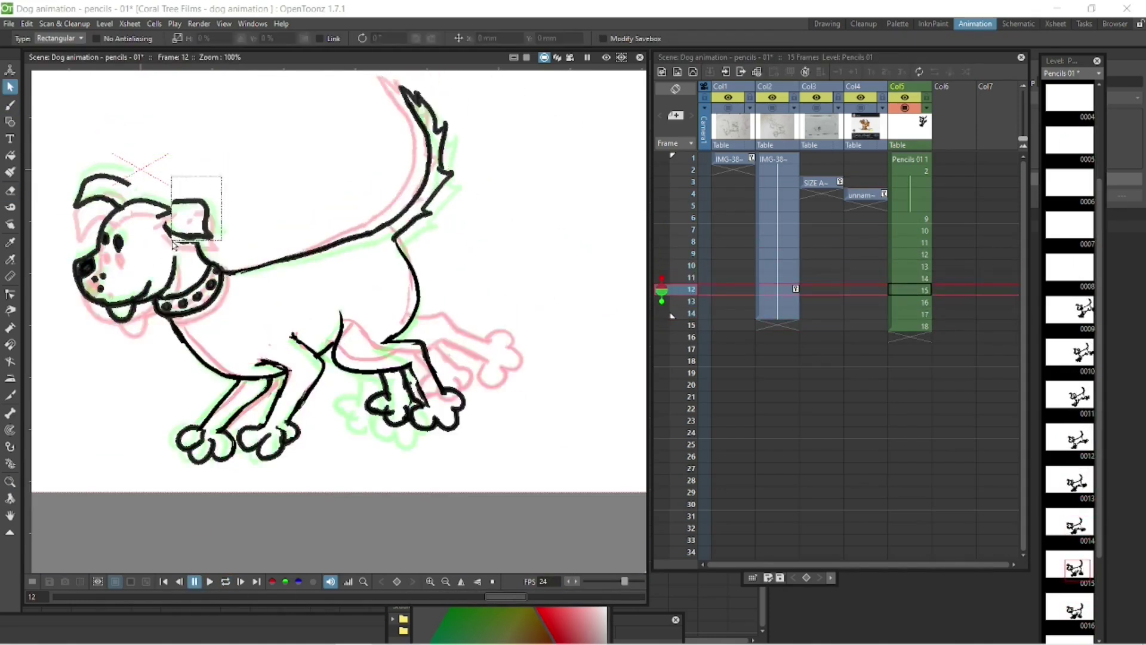
left_click(226, 583)
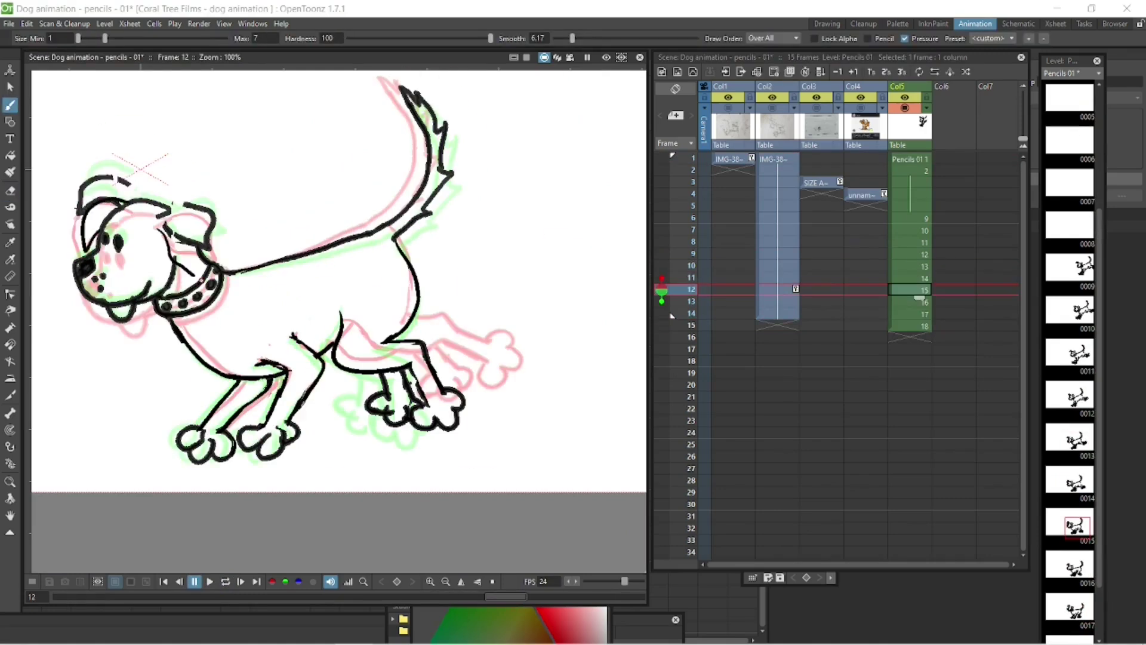
scroll(176, 276, "down", 1)
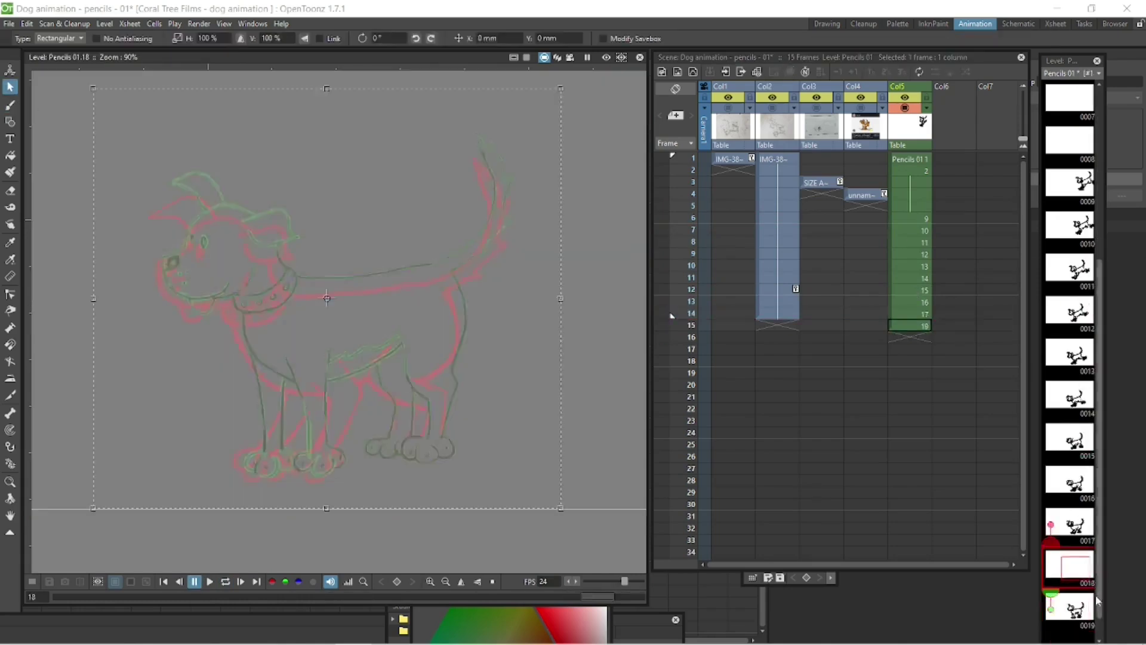
left_click_drag(123, 118, 560, 375)
- Rotate the tail tip to a new angle on the frame 11 running pose
left_click(917, 290)
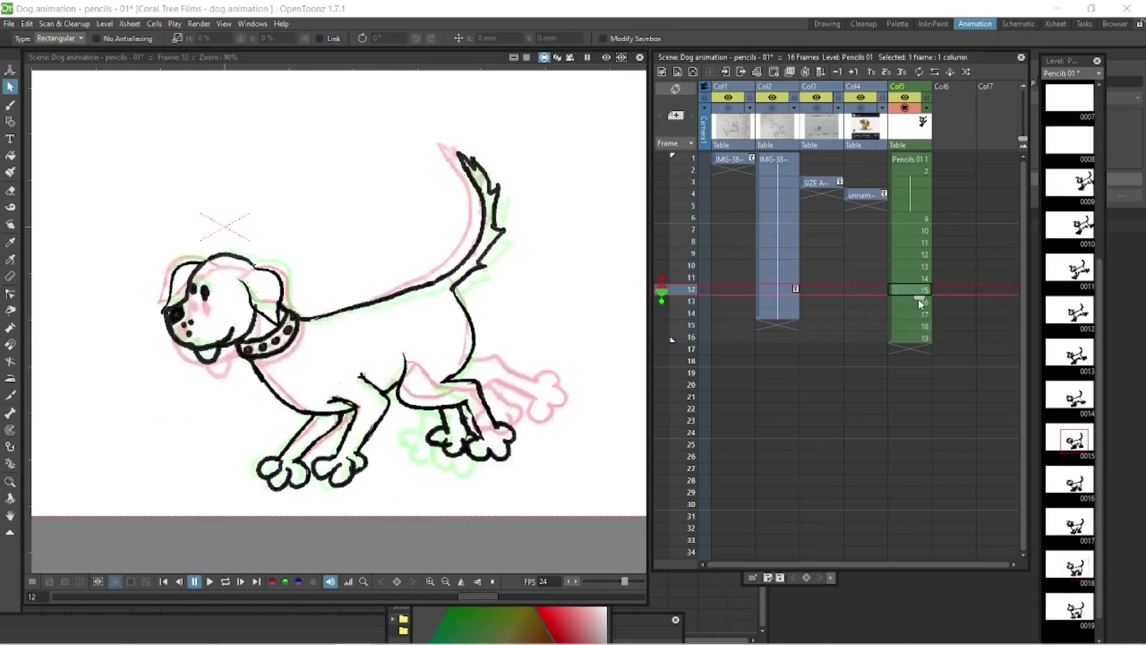
left_click(913, 277)
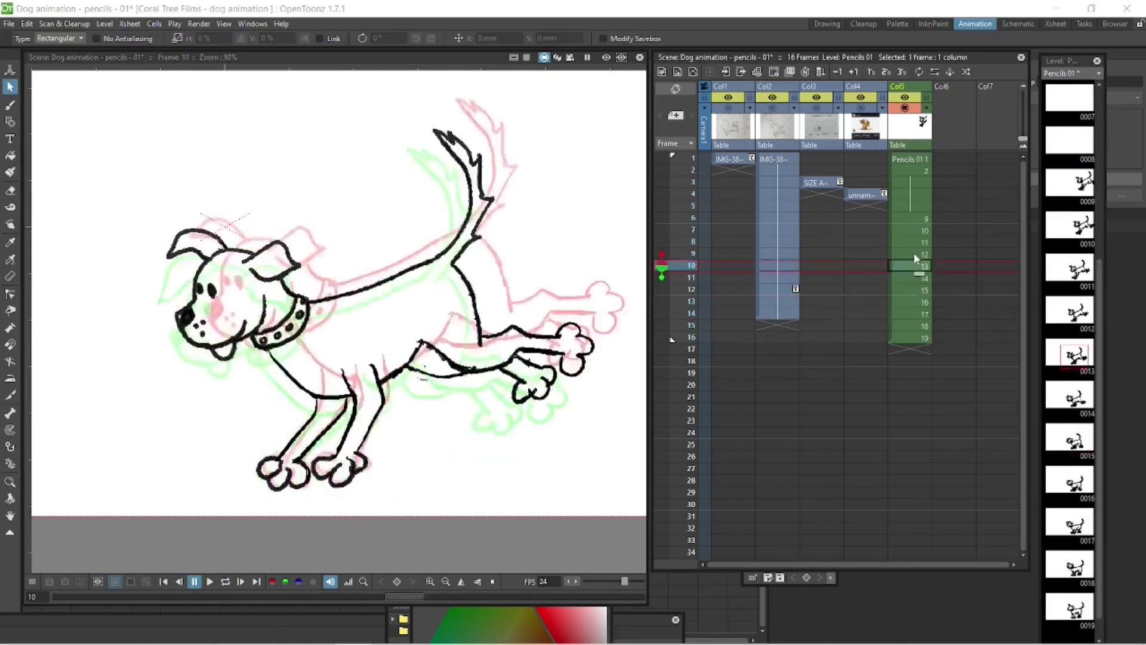
key("e")
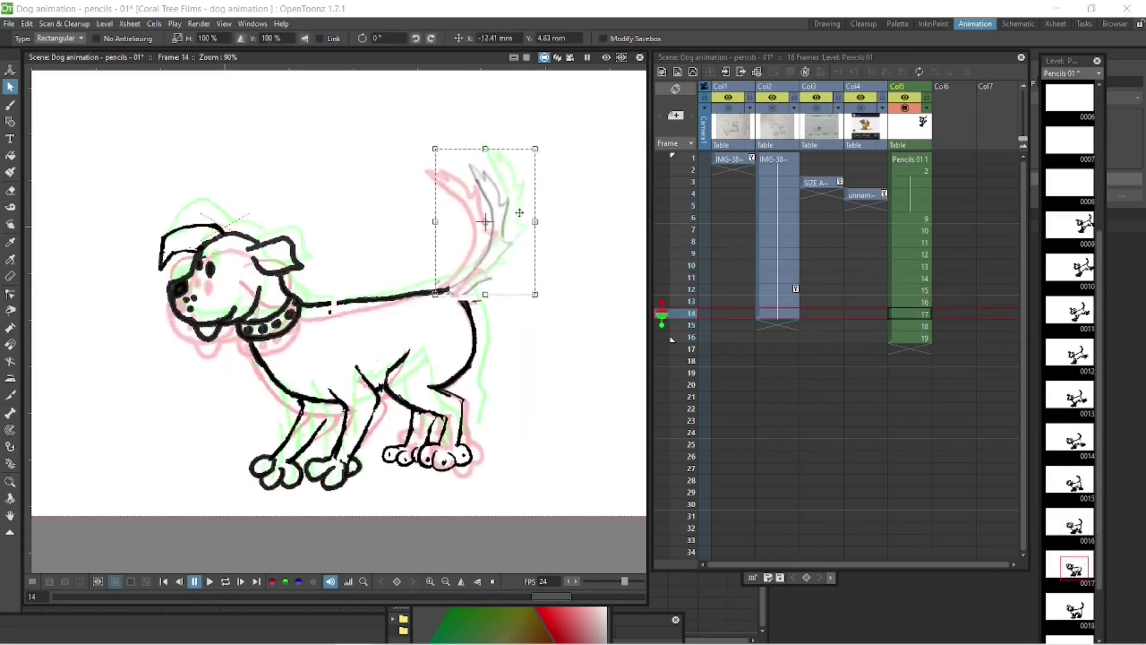
left_click_drag(478, 197, 416, 168)
- Step through the in-between poses and redraw lines with the brush on frame 12
left_click(910, 325)
left_click(910, 313)
left_click(910, 277)
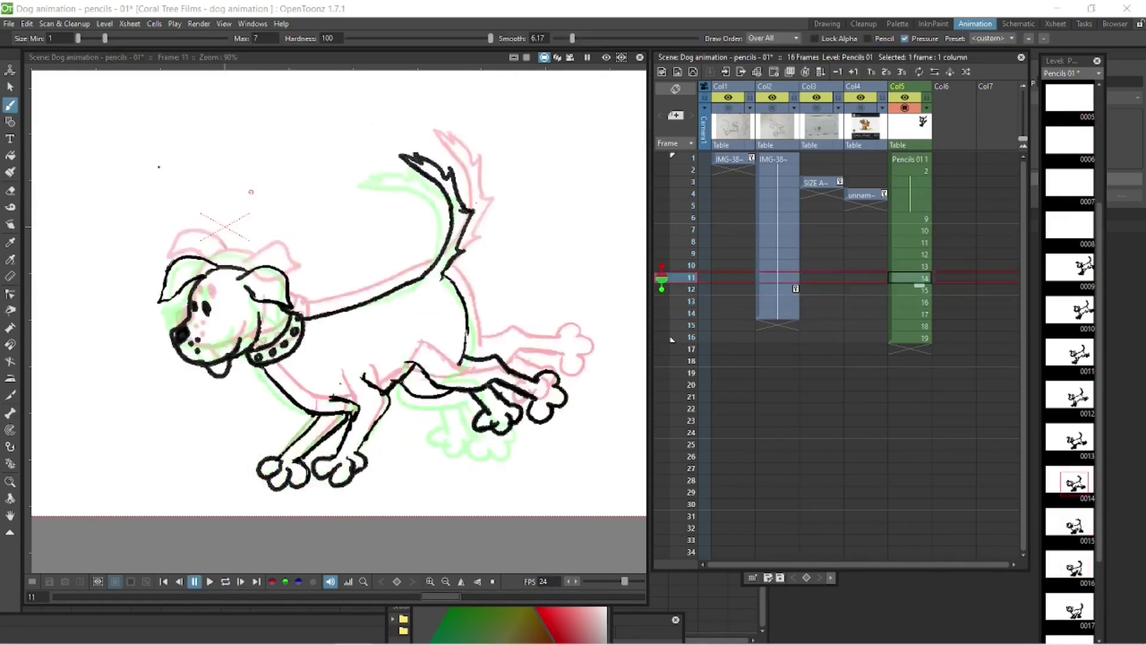
left_click(909, 360)
key("b")
left_click(910, 241)
left_click(910, 277)
left_click(910, 289)
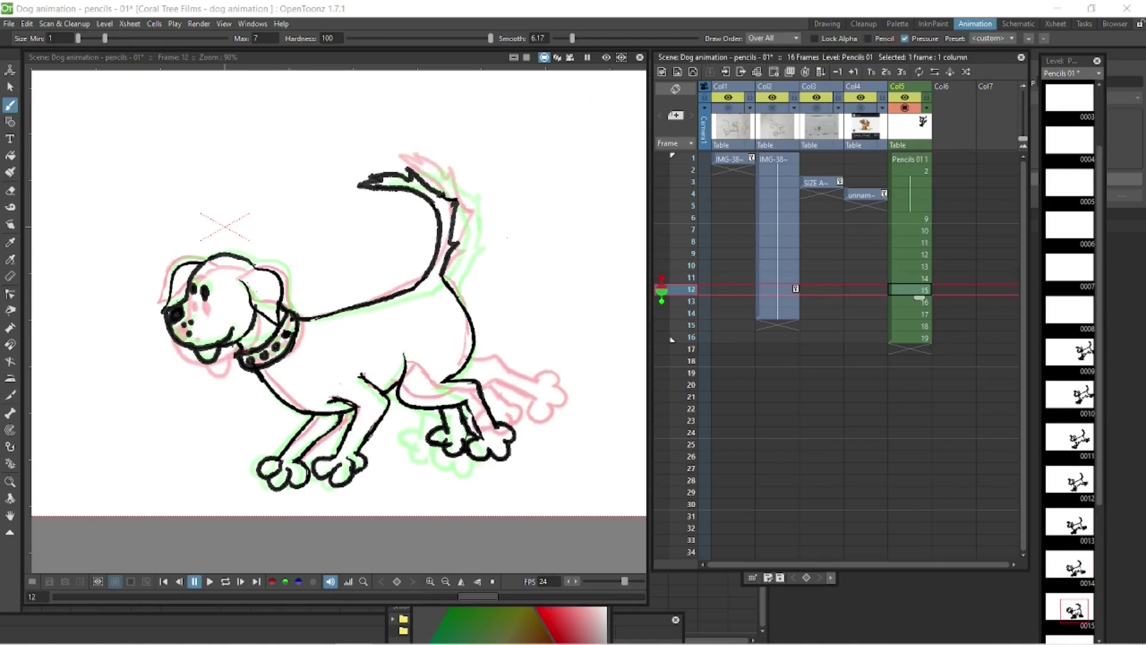
- Erase and redraw lines on frames 13–15, play back, and add drawing 19 in Col5
left_click(919, 304)
key("e")
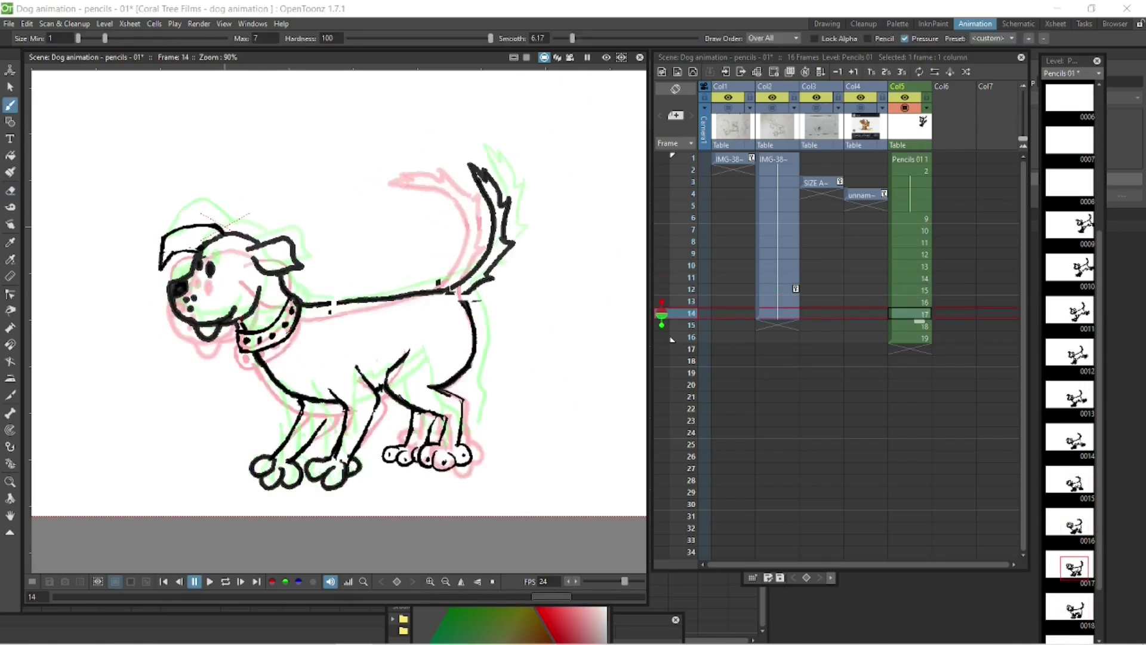
key("e")
left_click(910, 325)
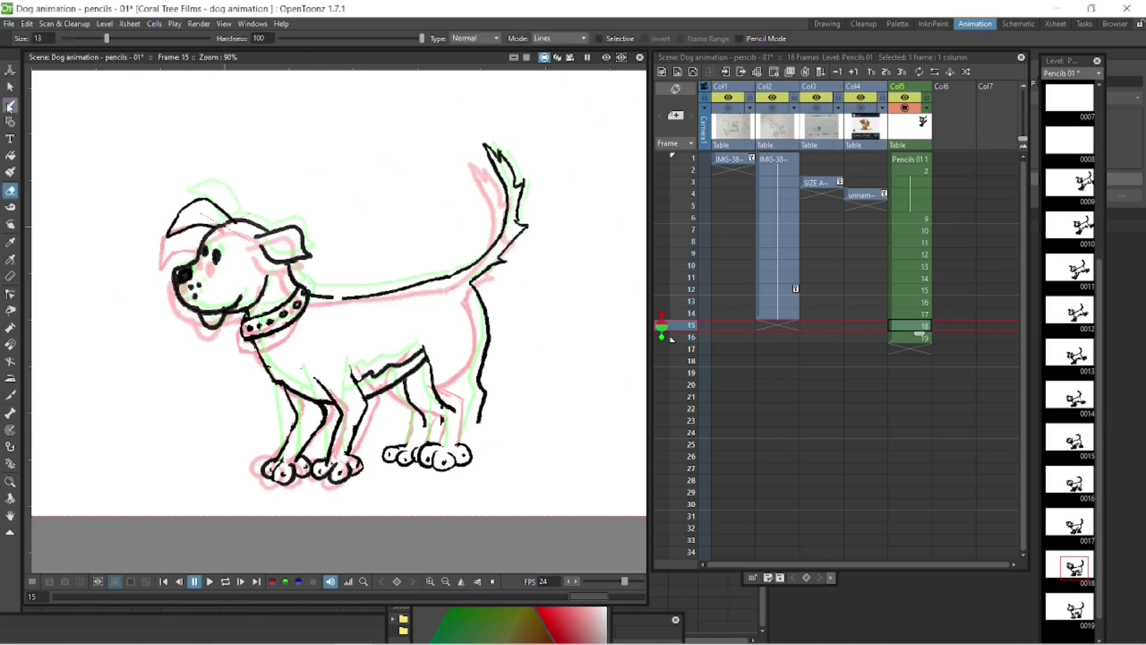
key("p")
key("p")
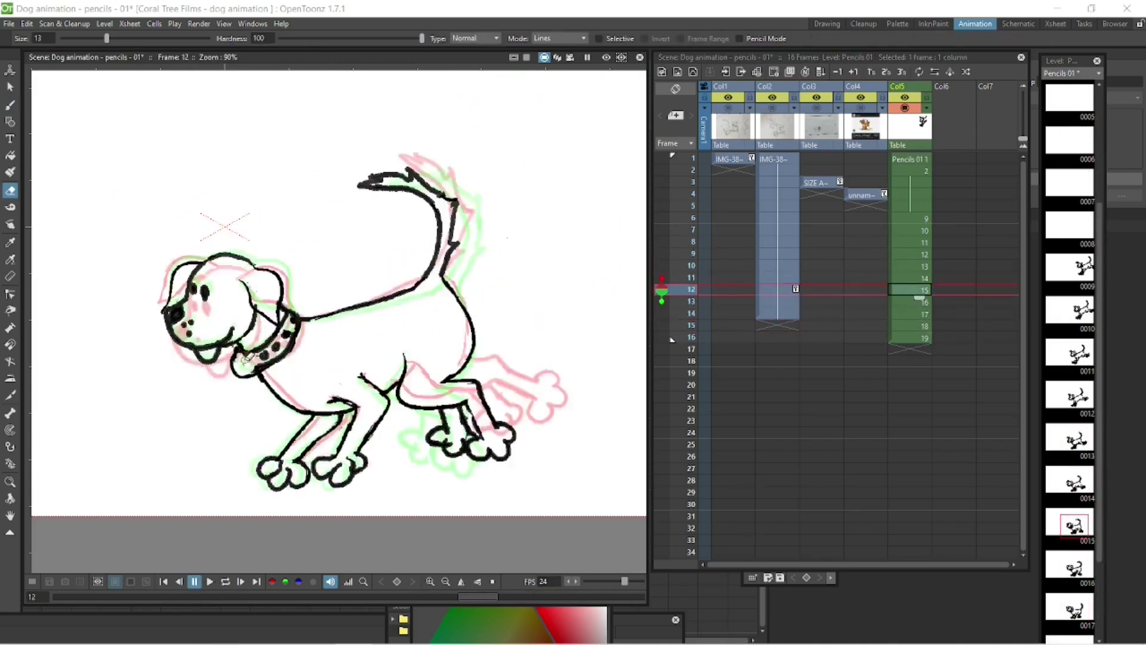
key("period")
key("period")
key("b")
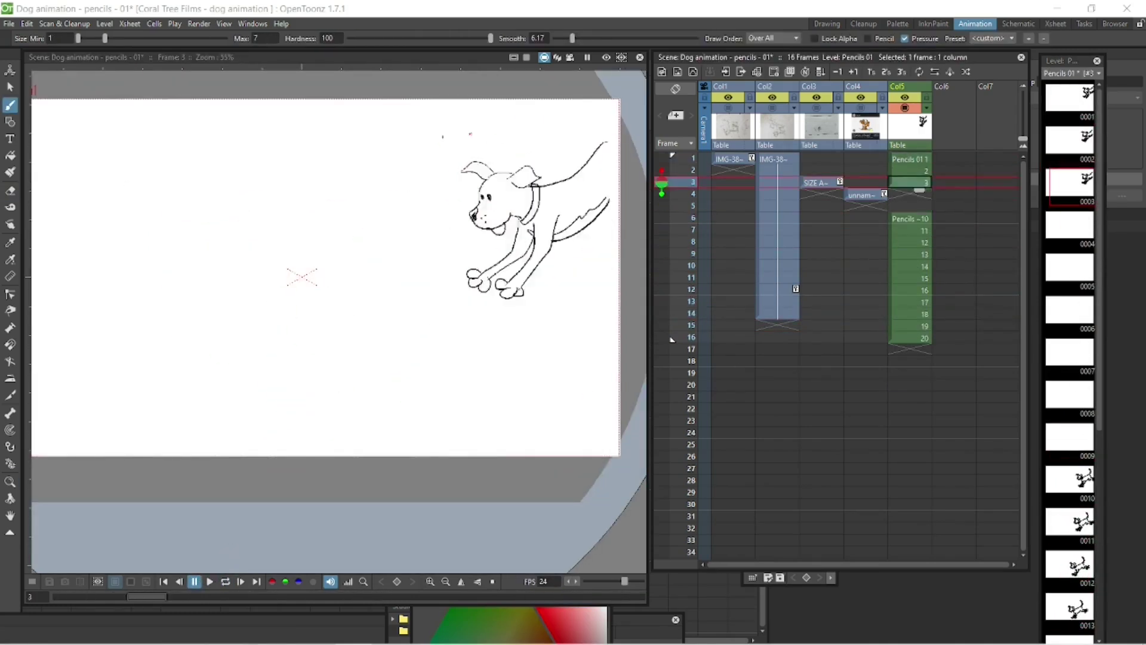
left_click(912, 160)
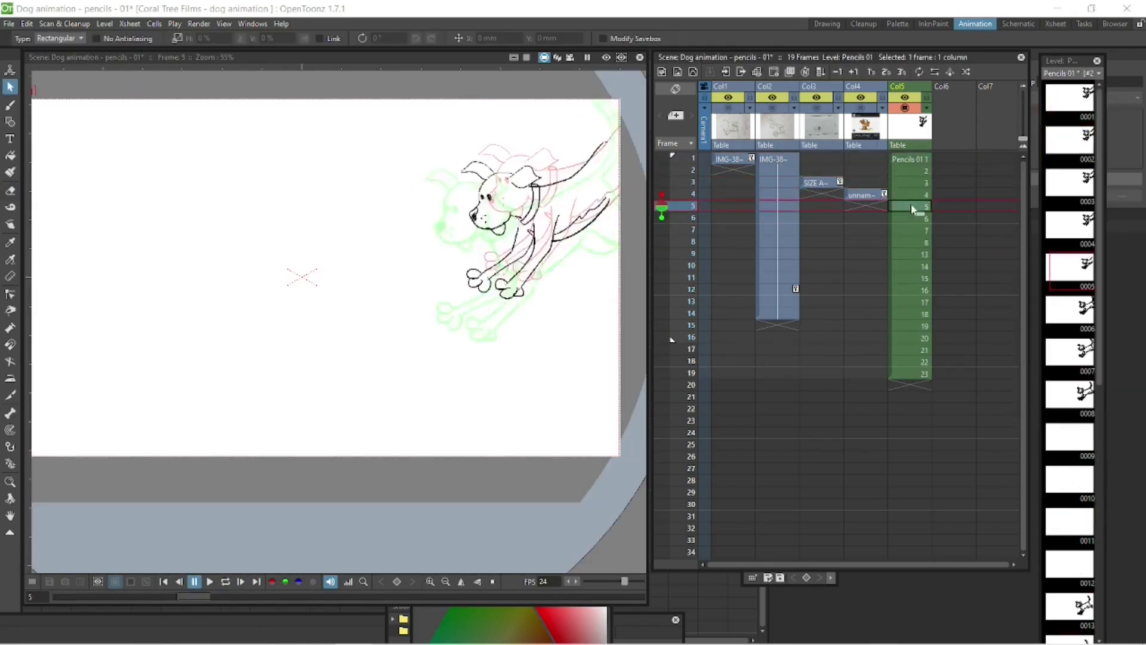
- Paste-insert the copied drawing before drawing 0001 in the Level Strip, then loop-play from frame 1
left_click(1072, 96)
right_click(1080, 104)
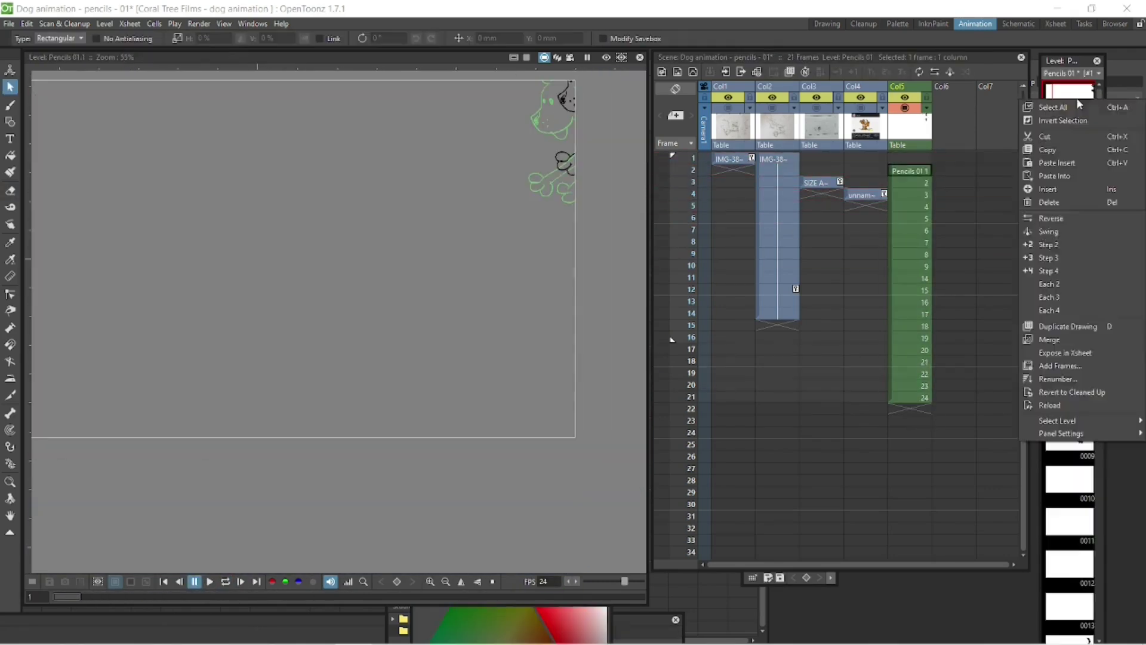
left_click(1069, 166)
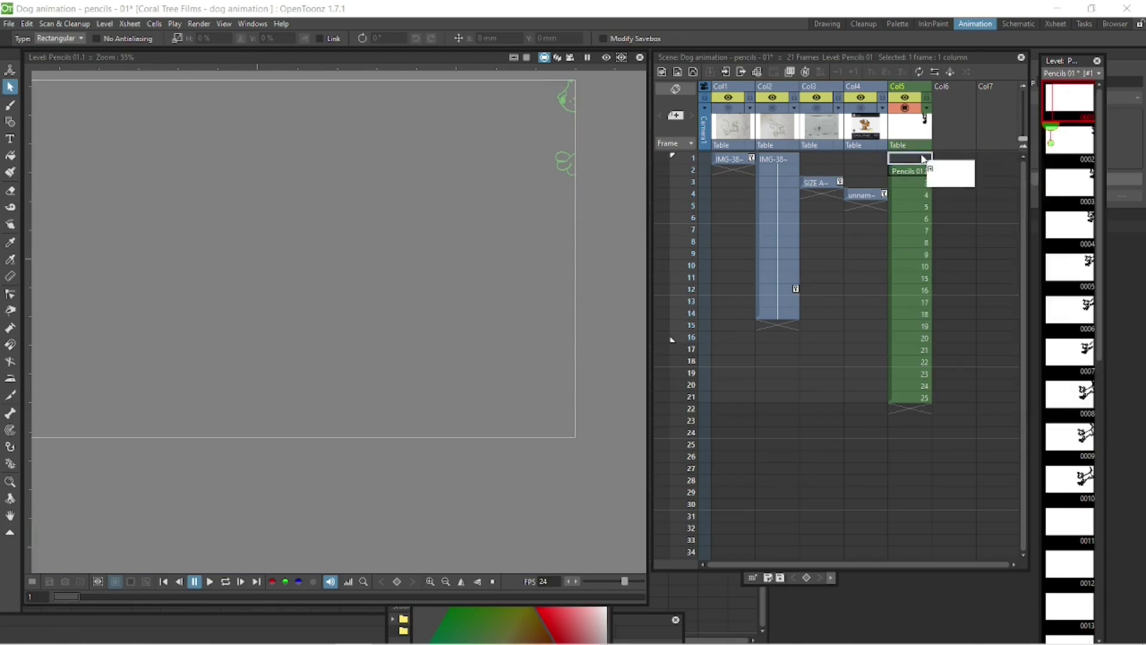
left_click(920, 159)
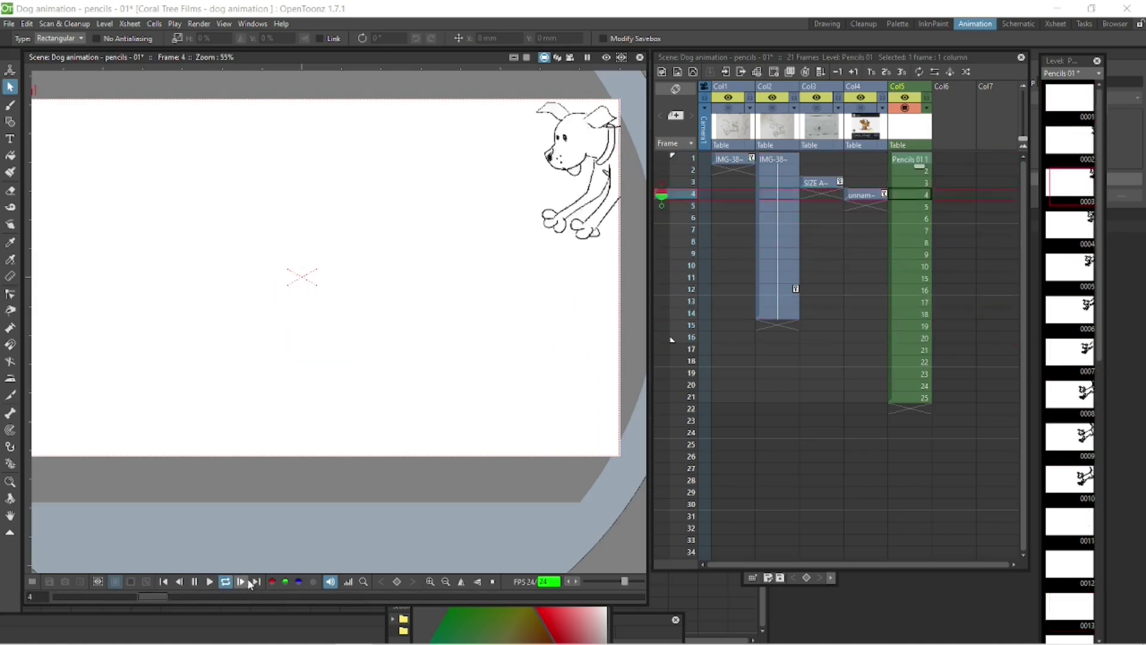
left_click(195, 581)
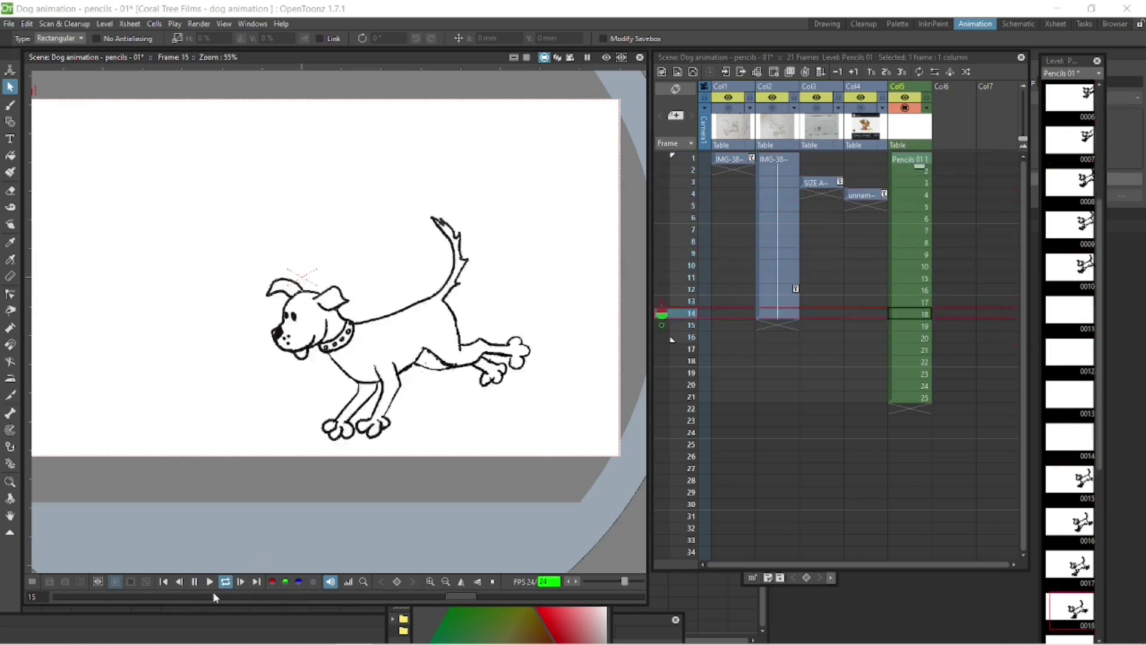
scroll(410, 475, "down", 2)
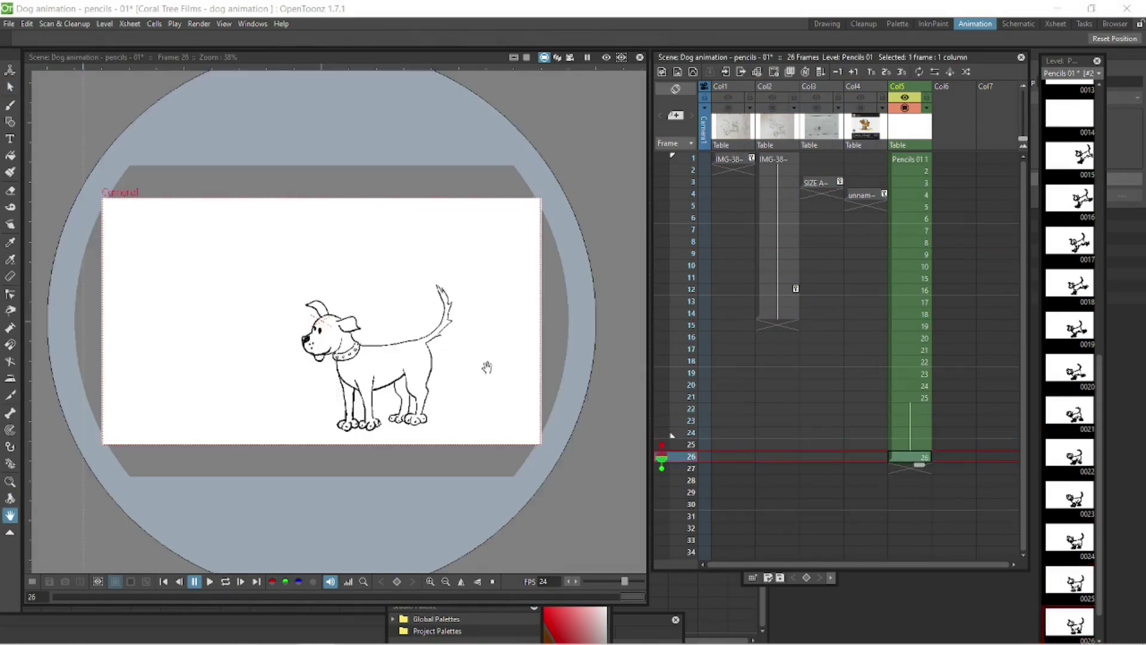
- Drag the cells from frame 20 down the Xsheet to lengthen the landing timing
scroll(335, 289, "up", 3)
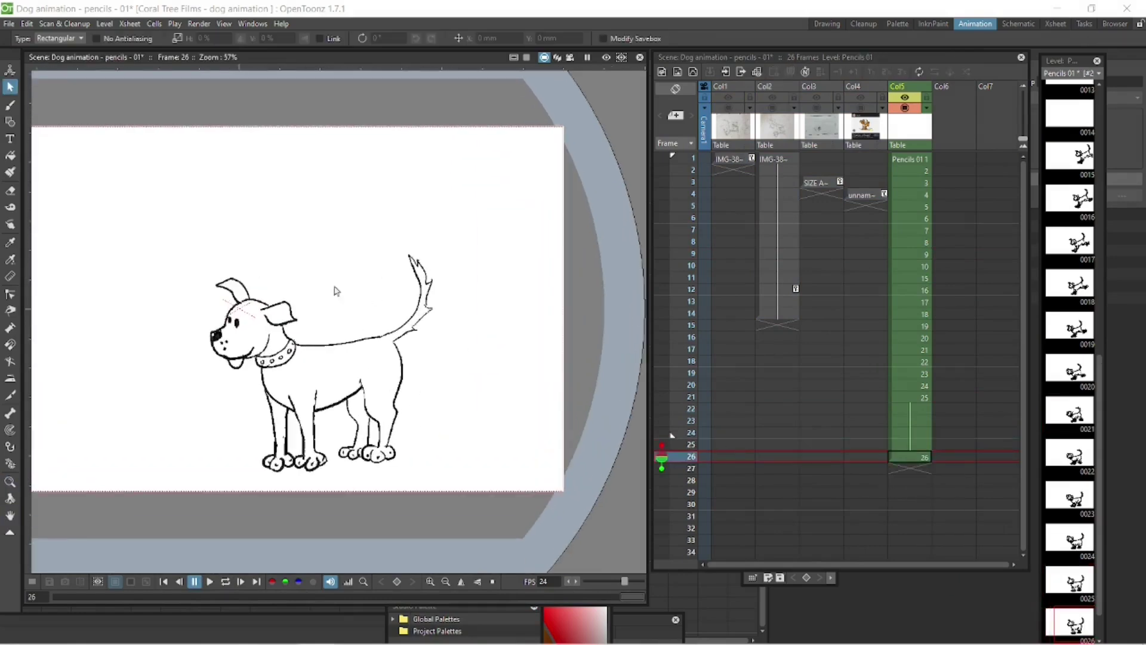
left_click(917, 373)
left_click(913, 386)
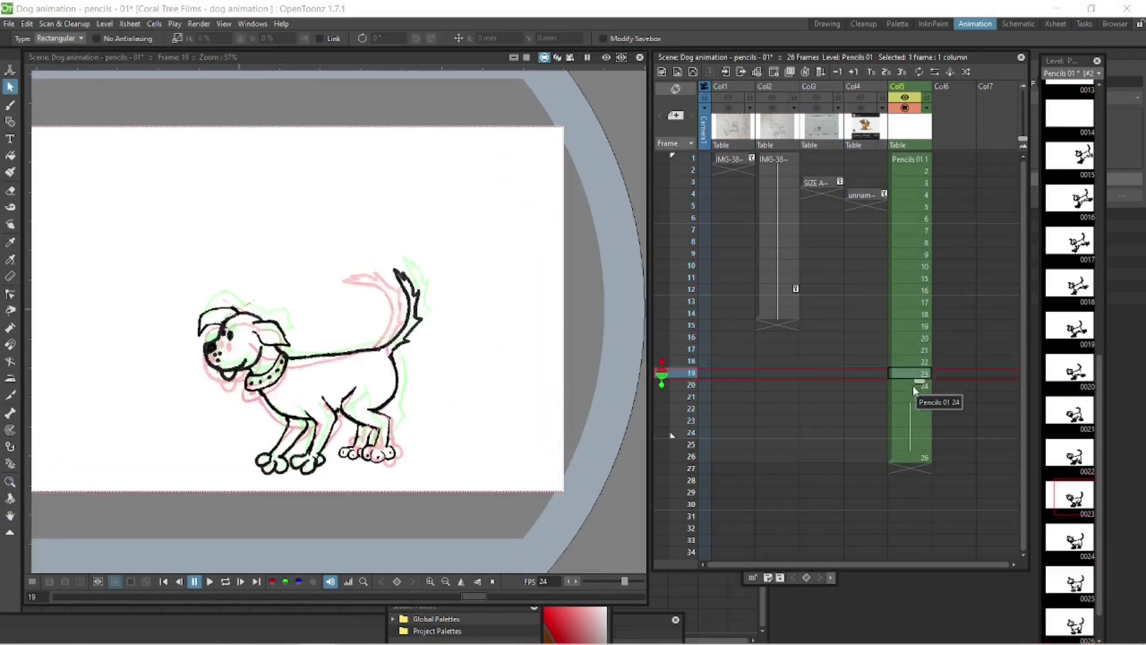
left_click_drag(925, 394, 914, 468)
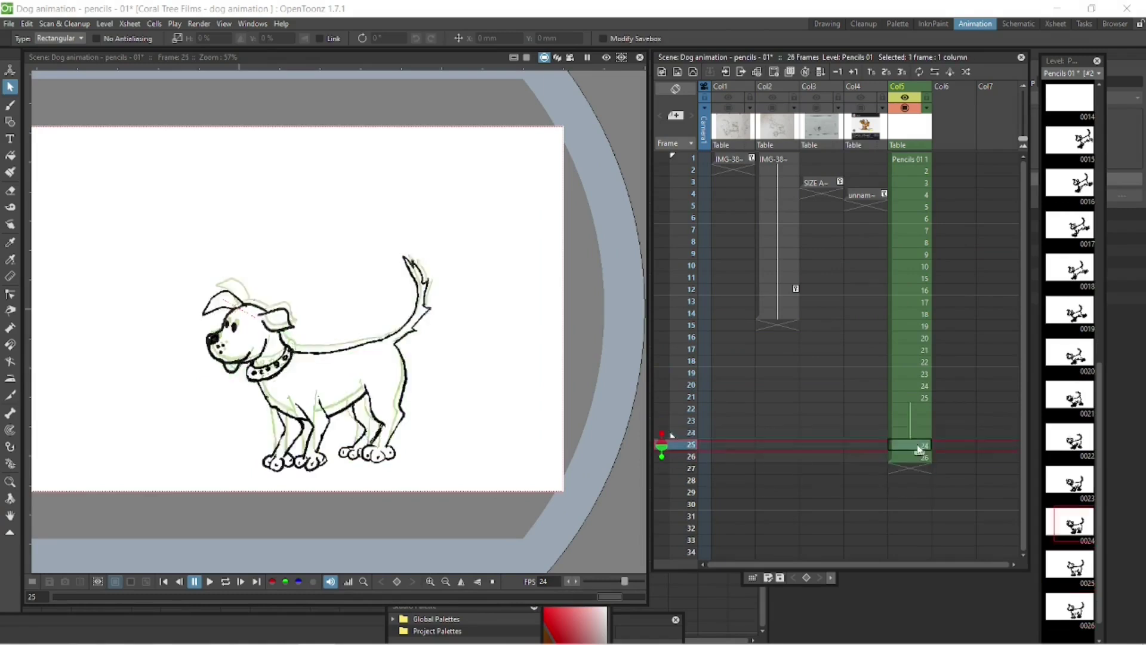
- Select the whole dog on drawing 25 and tilt it slightly, shifting it down-right
left_click(912, 468)
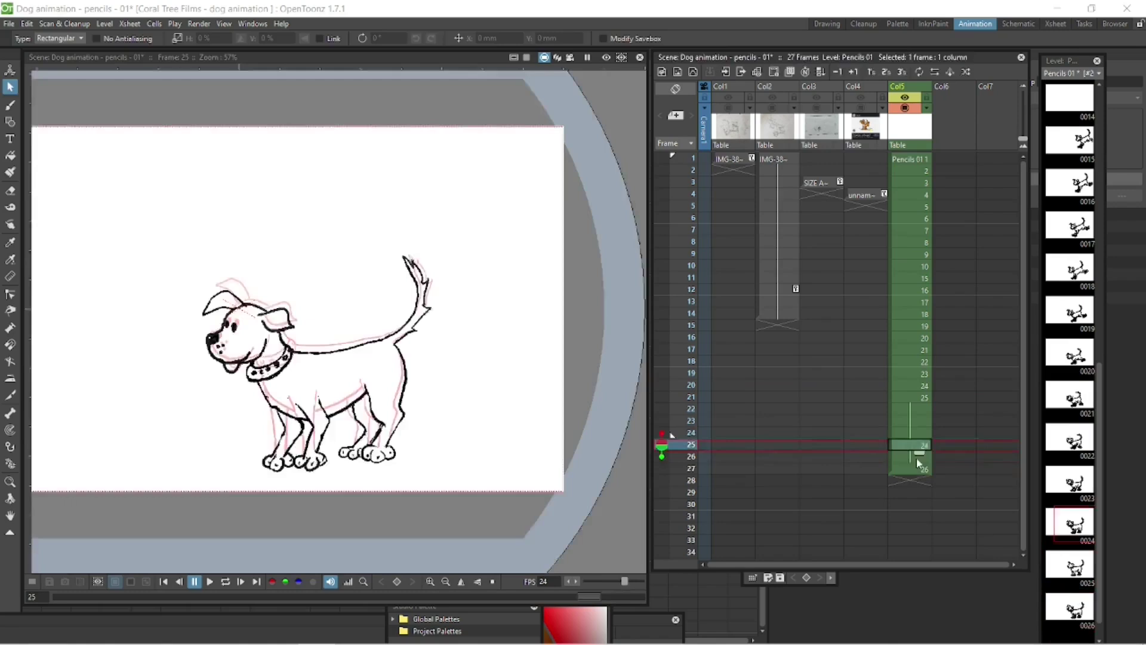
left_click_drag(184, 217, 468, 456)
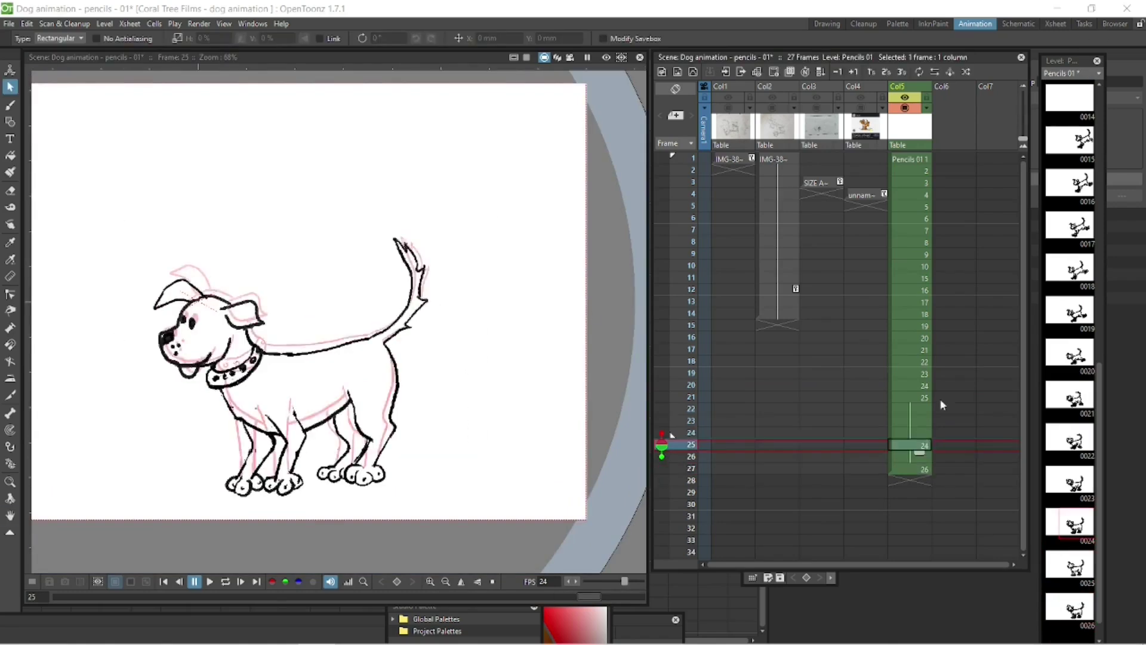
key("ctrl+a")
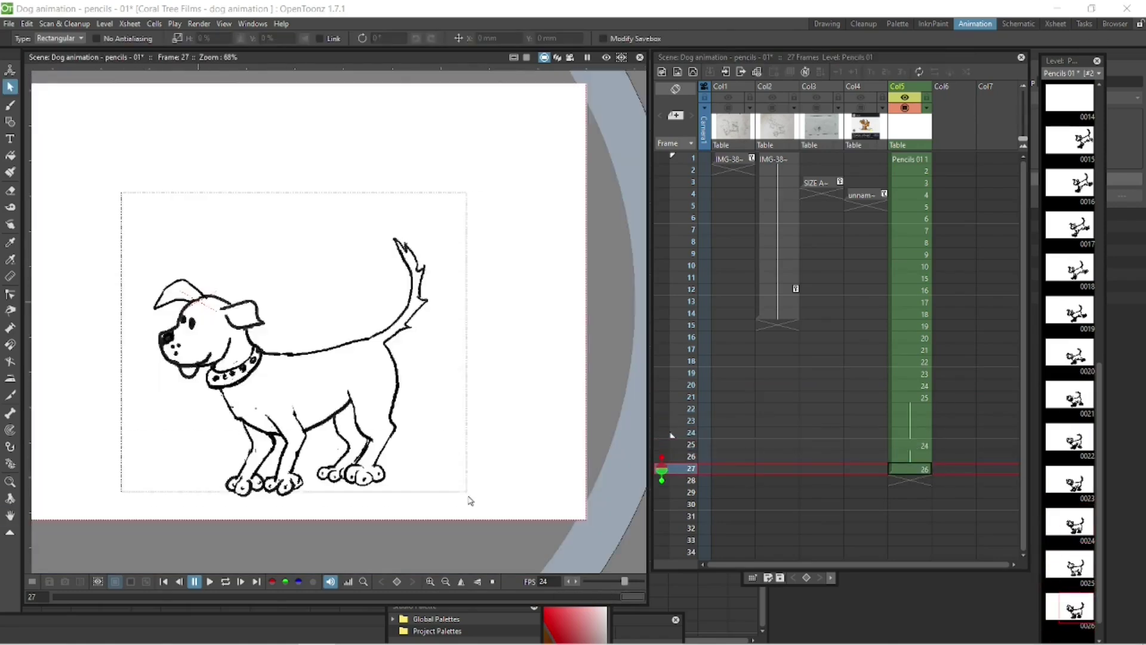
left_click_drag(468, 505, 463, 520)
left_click_drag(431, 211, 450, 223)
left_click(514, 235)
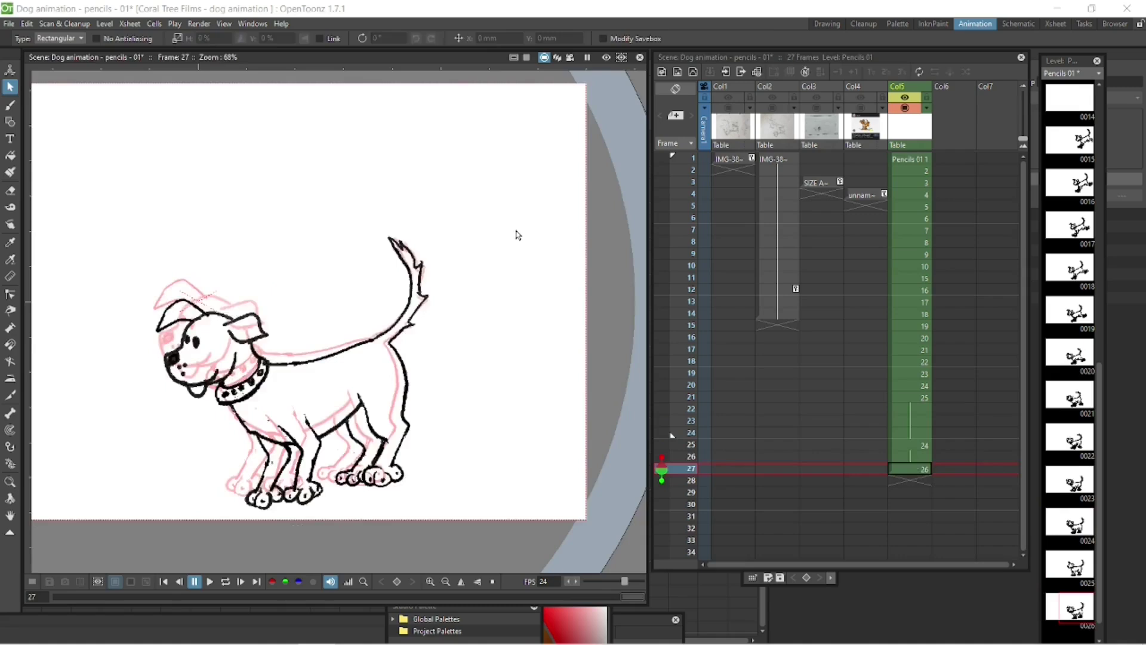
- Fix the dog's leg lines with the eraser and brush on the settling pose
key("a")
scroll(514, 235, "up", 2)
key("ctrl+z")
key("b")
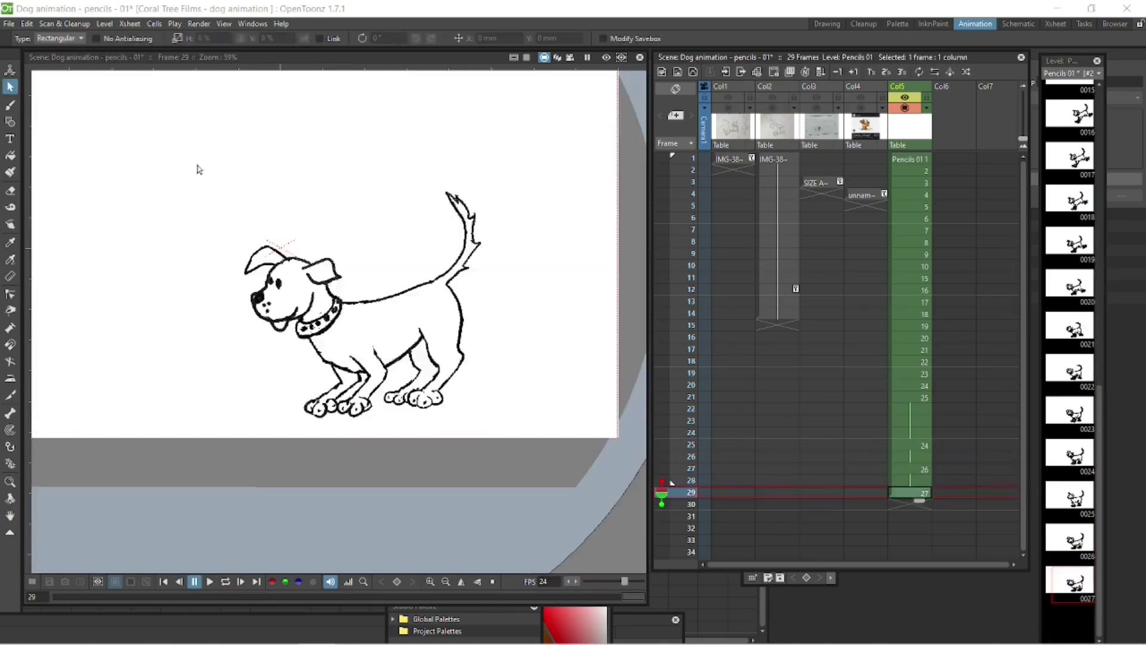
key("a")
scroll(397, 376, "up", 5)
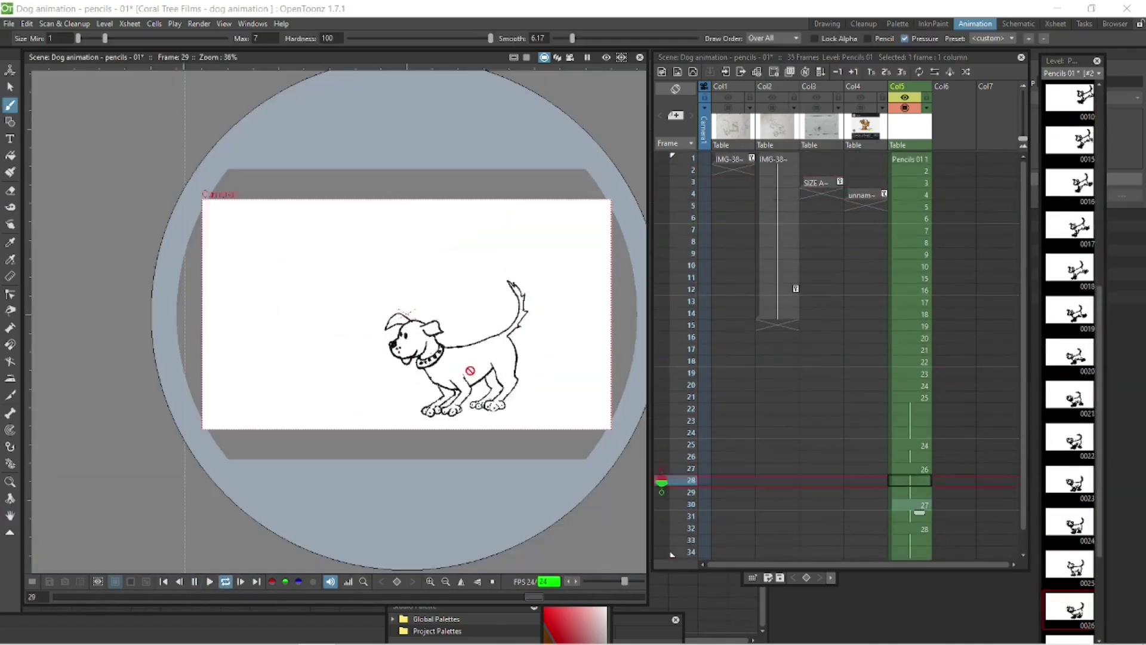
left_click(917, 531)
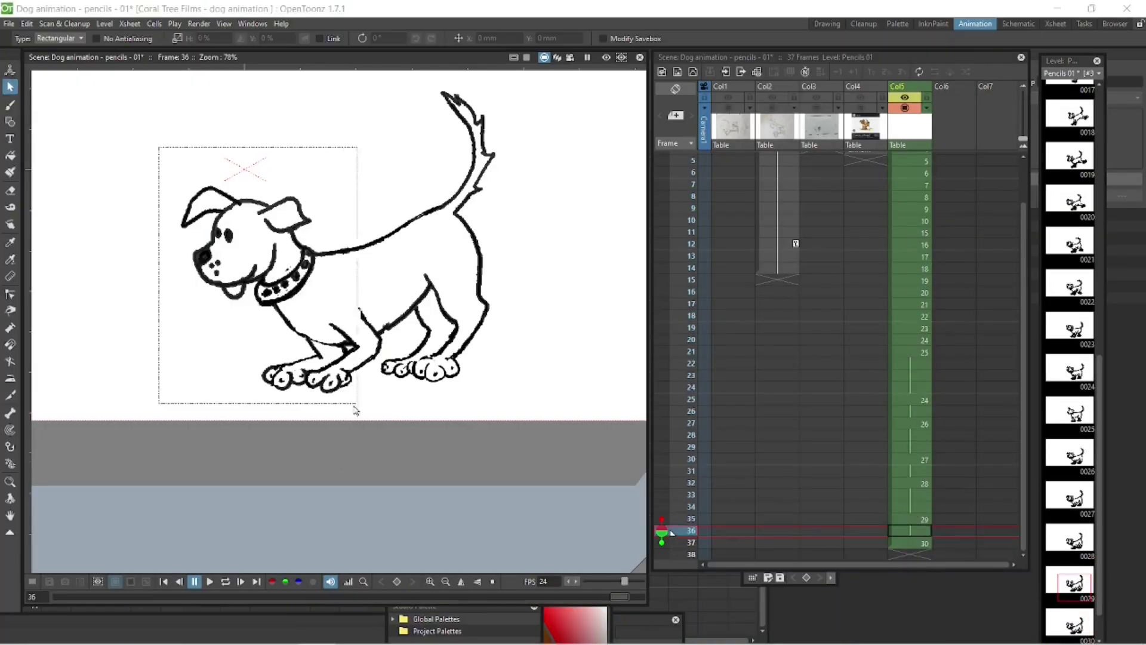
- Rotate the selected part of the landing drawing slightly with the Selection tool
left_click_drag(382, 224, 375, 237)
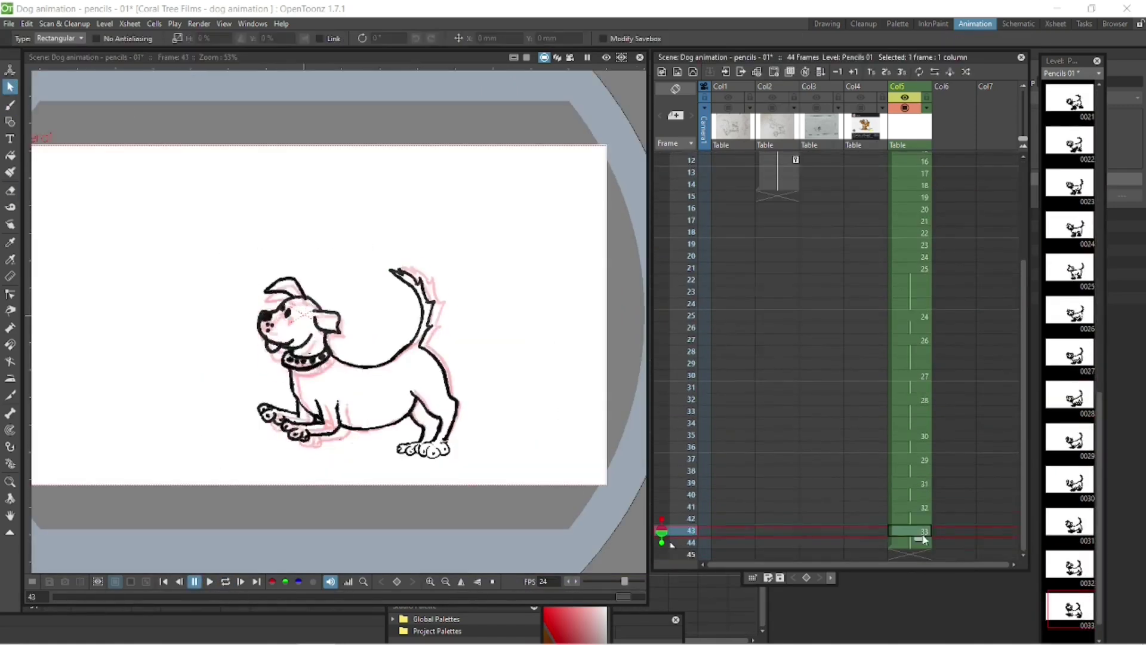
- Step between the leap-out frames and switch to the eraser to clean stray lines
key("Up")
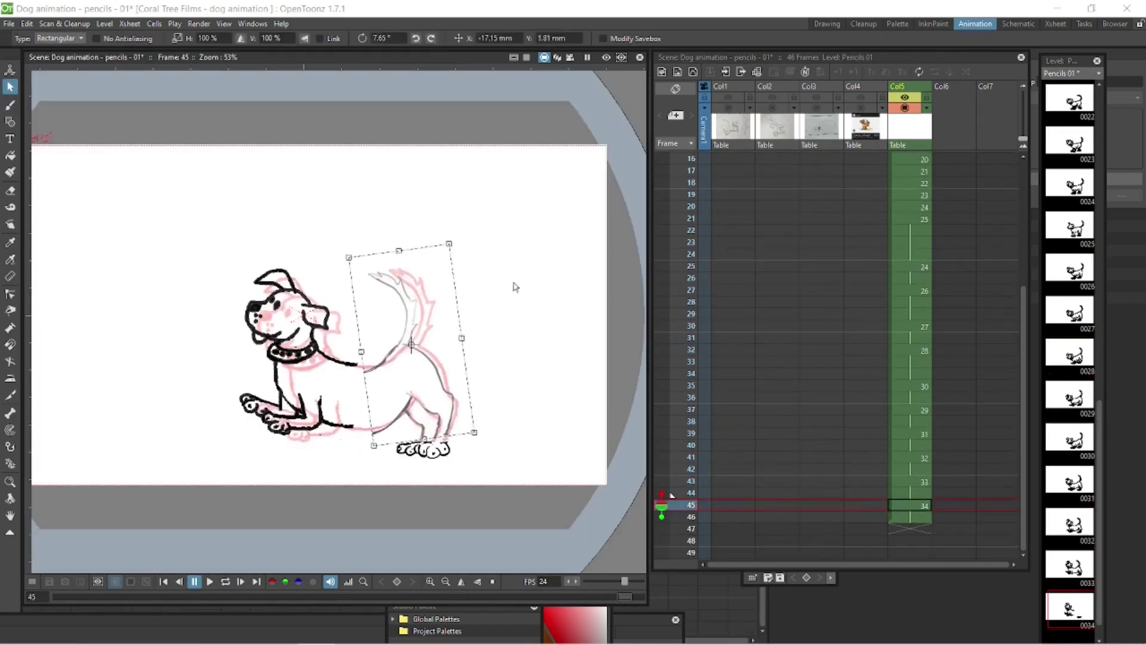
key("Down")
key("a")
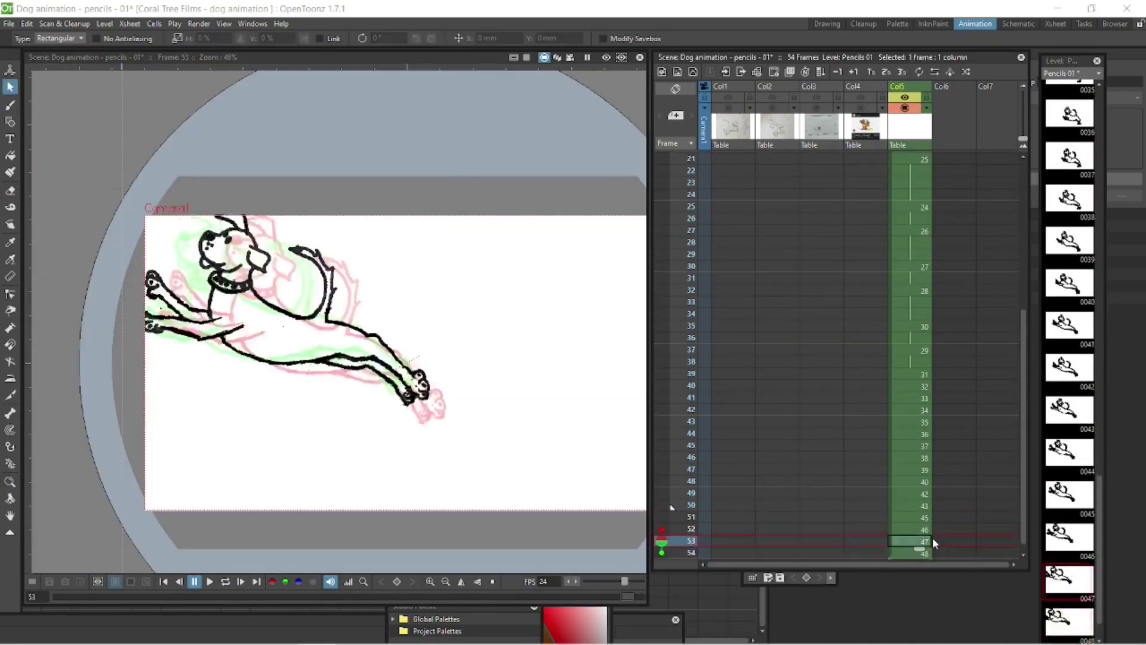
- Save the scene with Ctrl+S and loop-play it, pausing at frame 37 before resuming
scroll(931, 525, "down", 2)
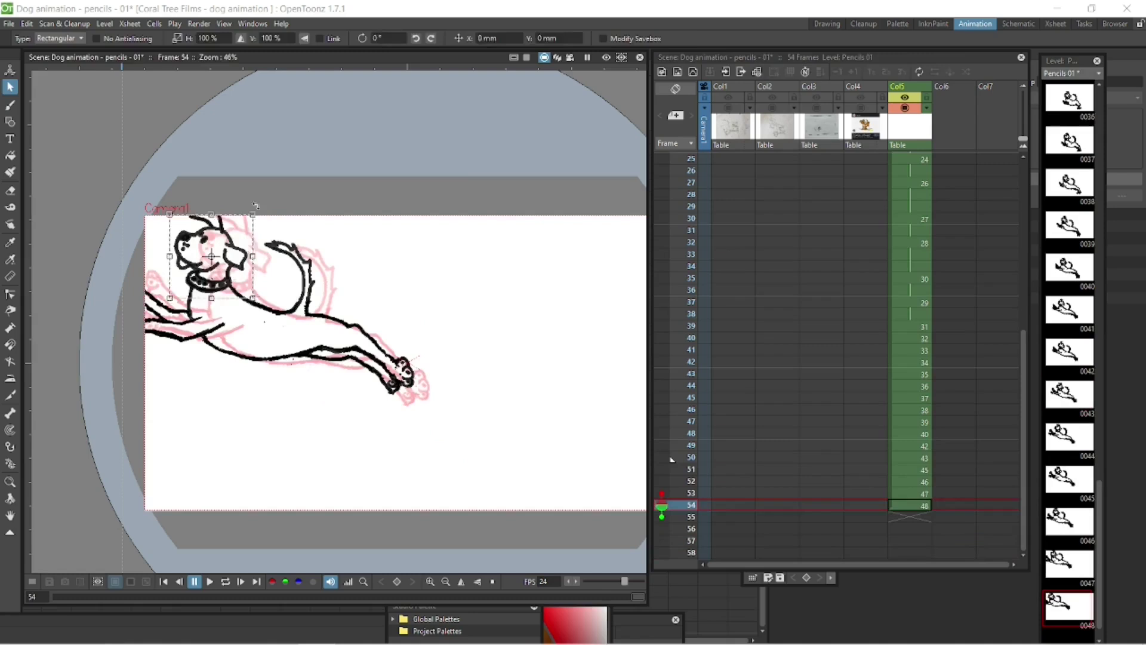
key("b")
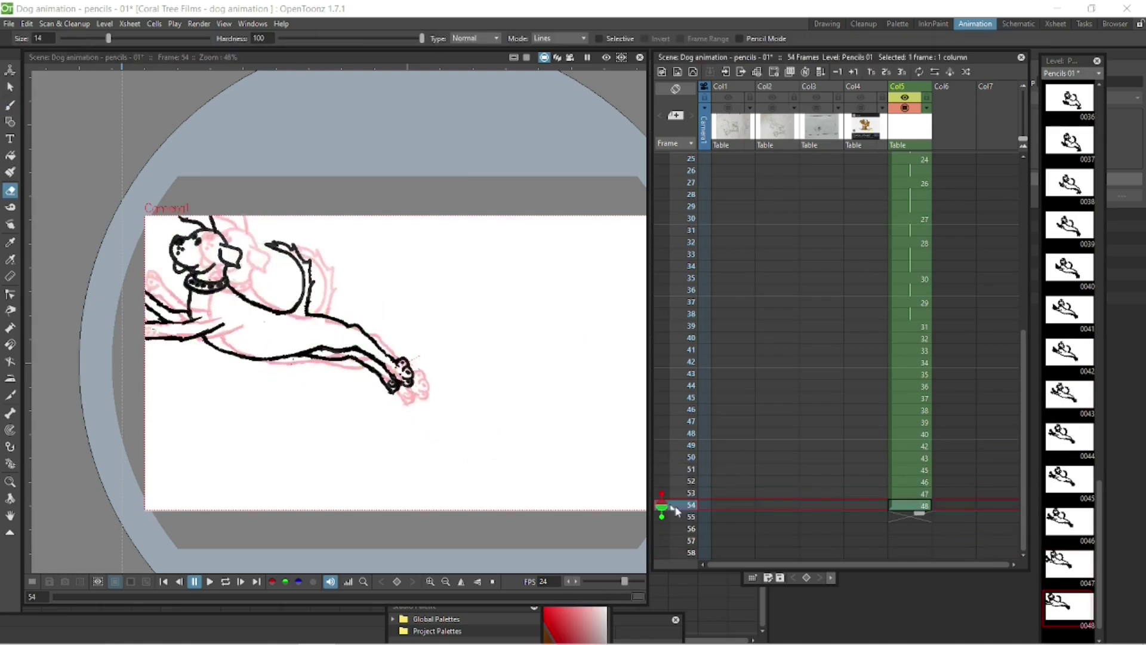
left_click(225, 582)
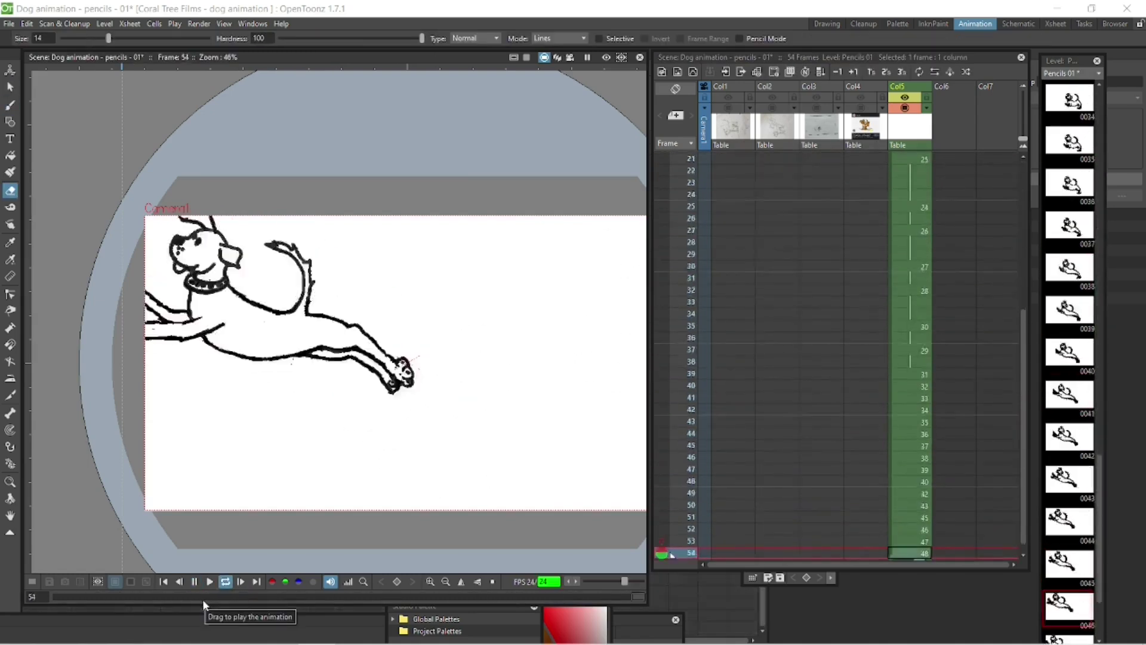
key("ctrl+s")
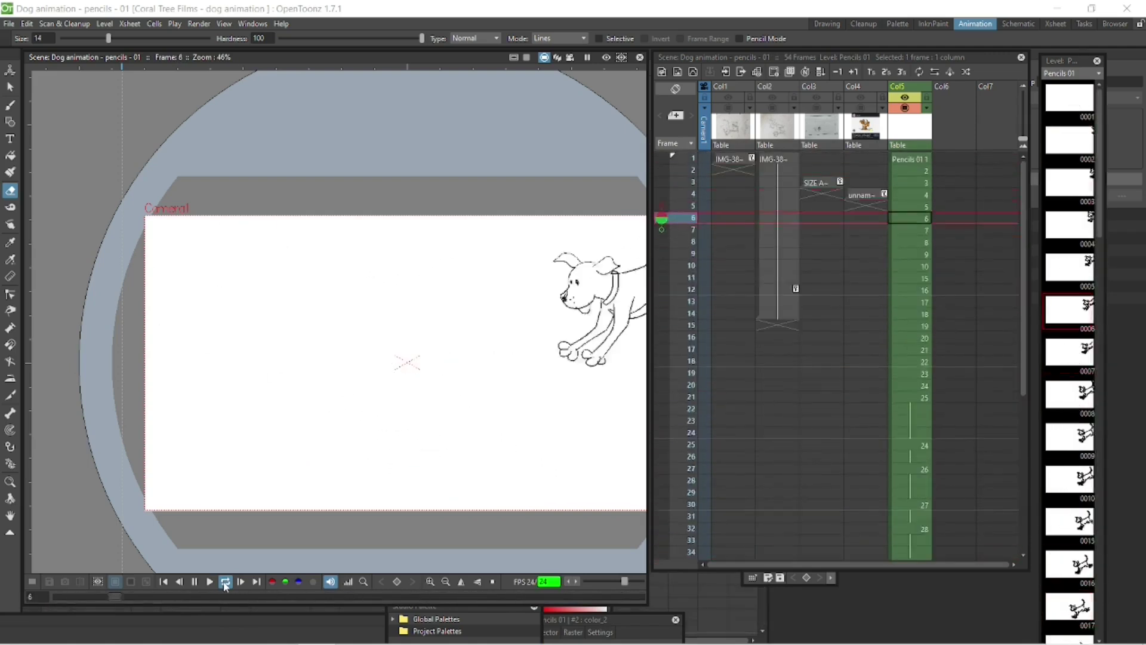
left_click(226, 584)
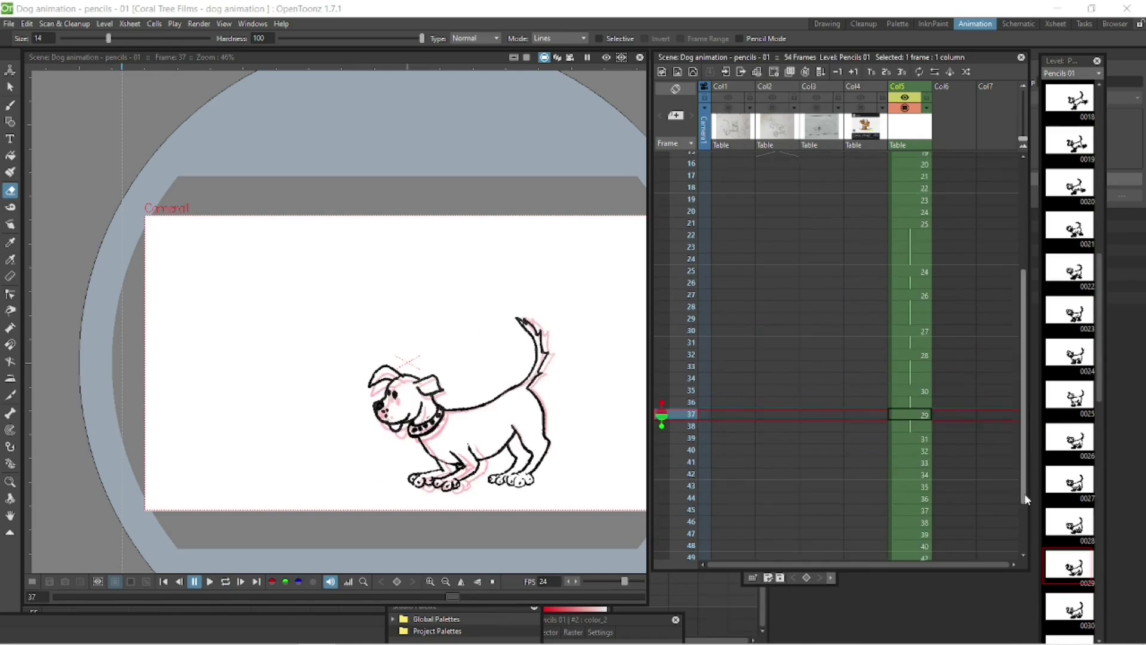
left_click(227, 582)
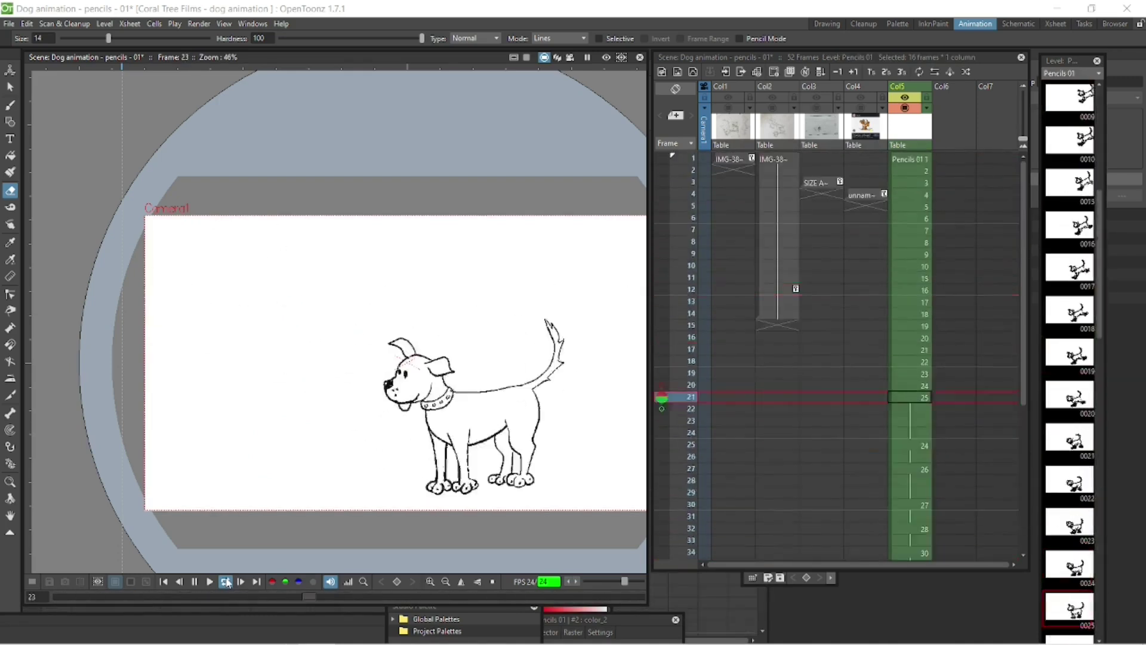
- Place a level drawing at row 53 and rotate it about 2 degrees
left_click(1068, 546)
left_click_drag(1077, 614, 911, 553)
left_click(912, 555)
key("s")
left_click_drag(141, 191, 453, 440)
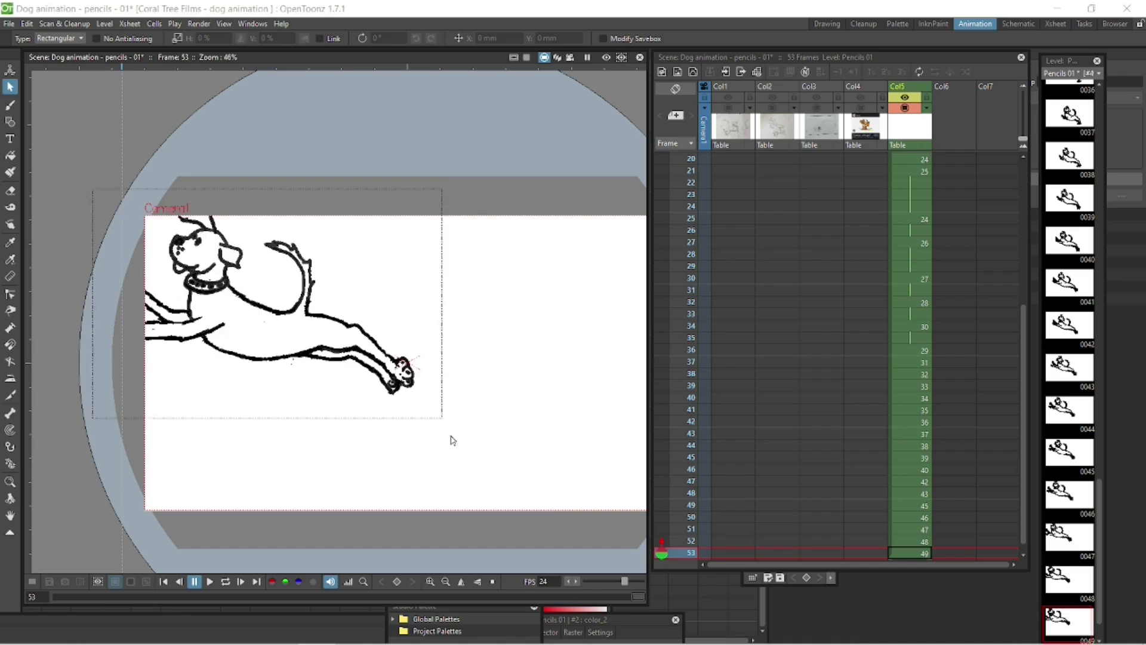
left_click_drag(442, 206, 448, 196)
- Place drawing 50 at row 54 and add a new drawing 0051
scroll(915, 515, "down", 3)
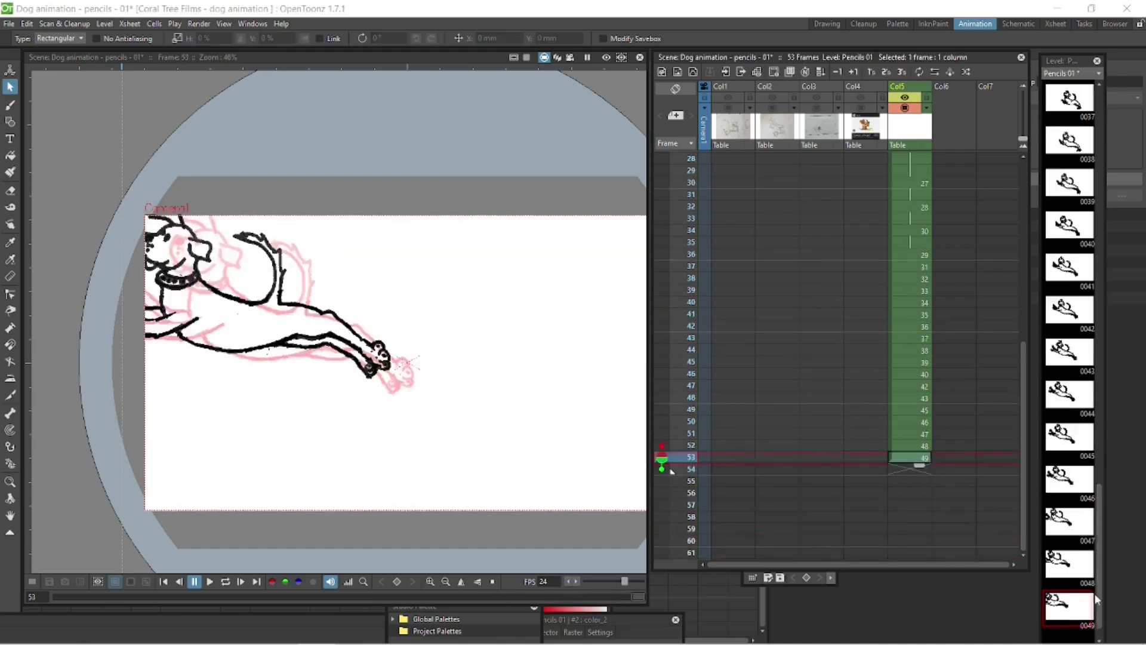
left_click_drag(1095, 593, 903, 468)
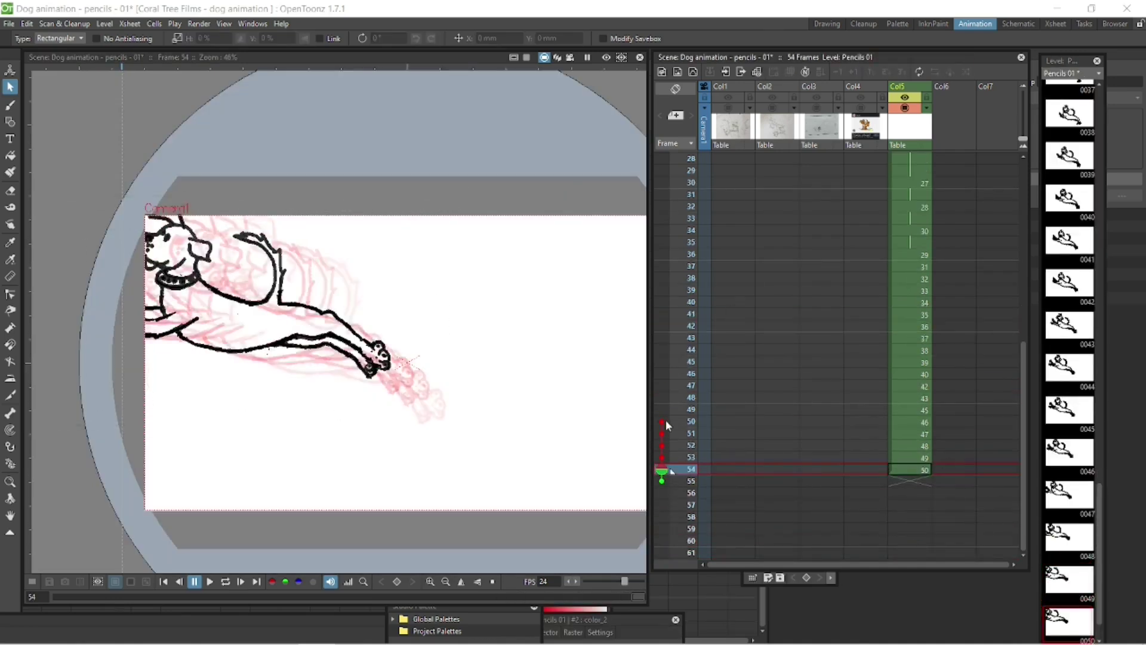
left_click(922, 458)
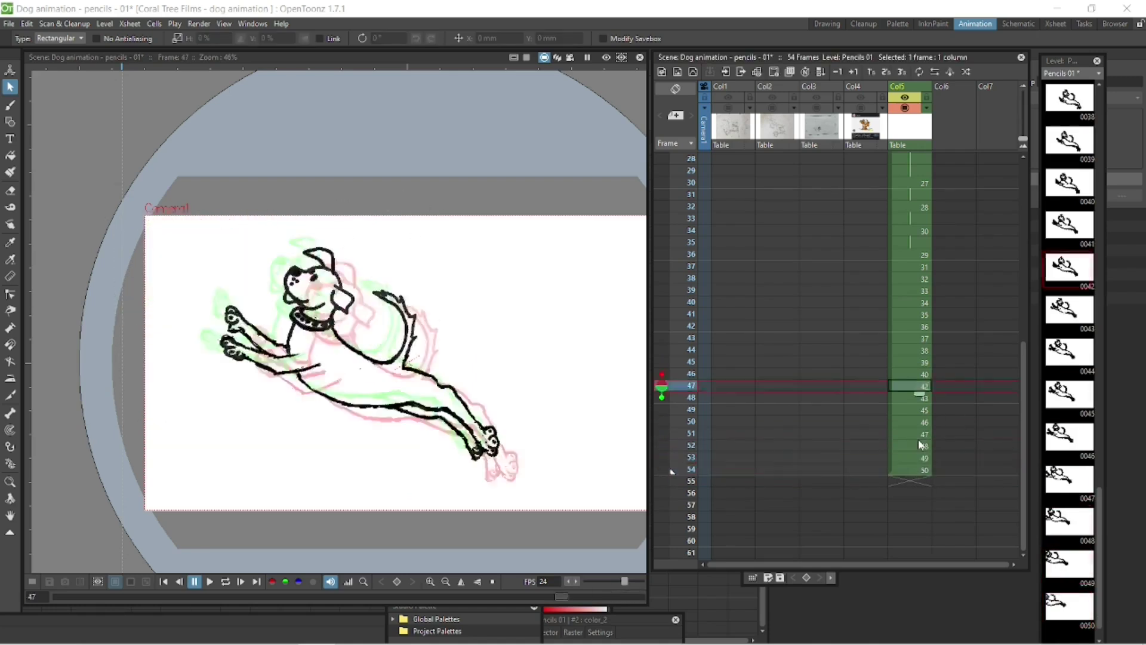
key("d")
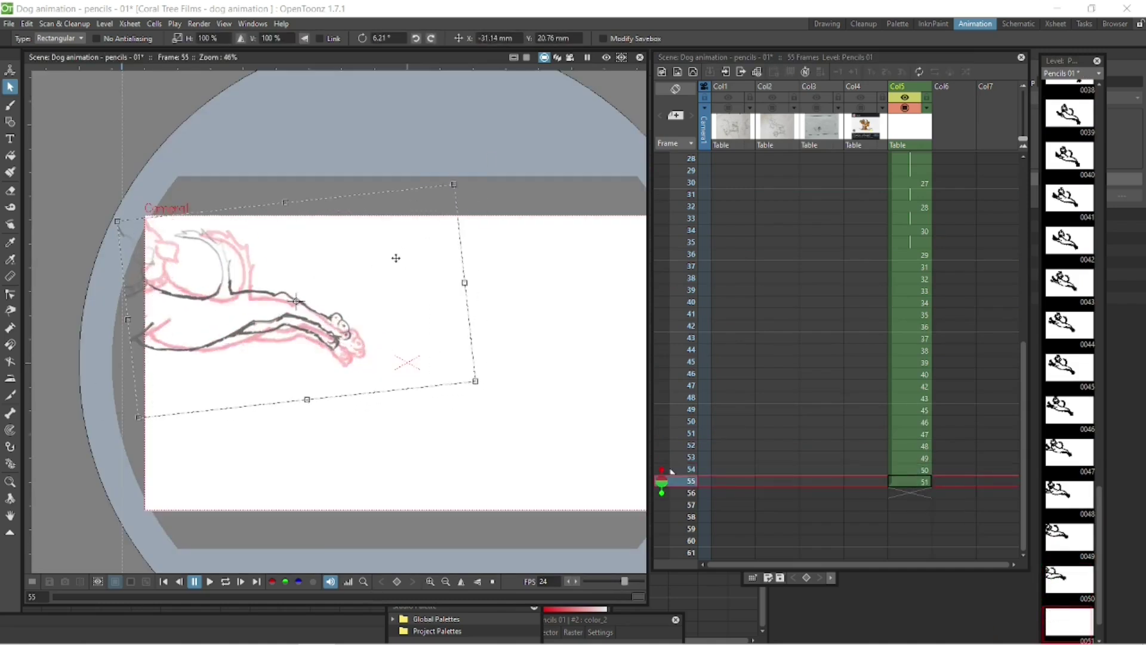
- Check drawing 0051 and the frame 49 drawing, then loop-play the 61-frame scene
left_click(888, 345)
right_click(686, 154)
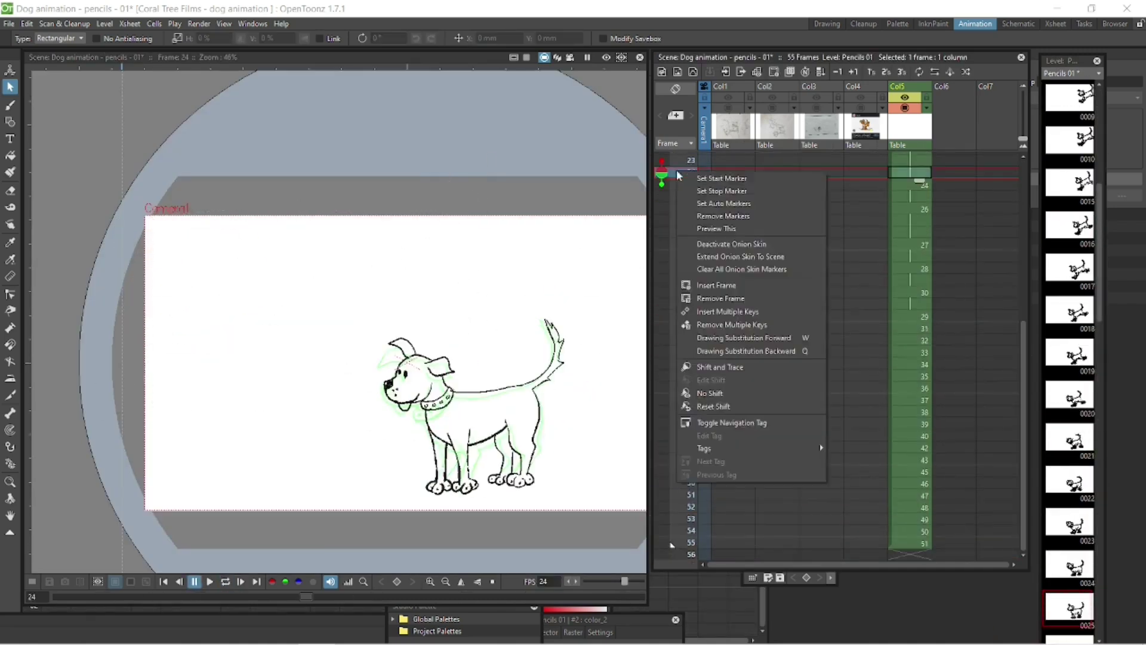
key("Escape")
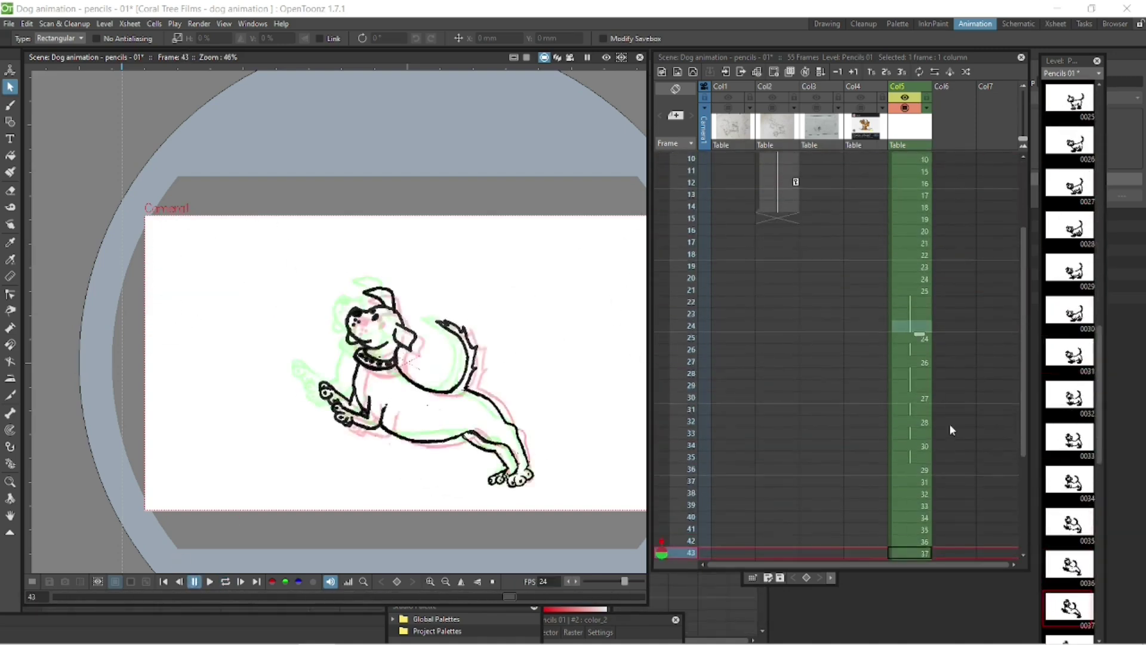
left_click(1097, 626)
left_click(909, 542)
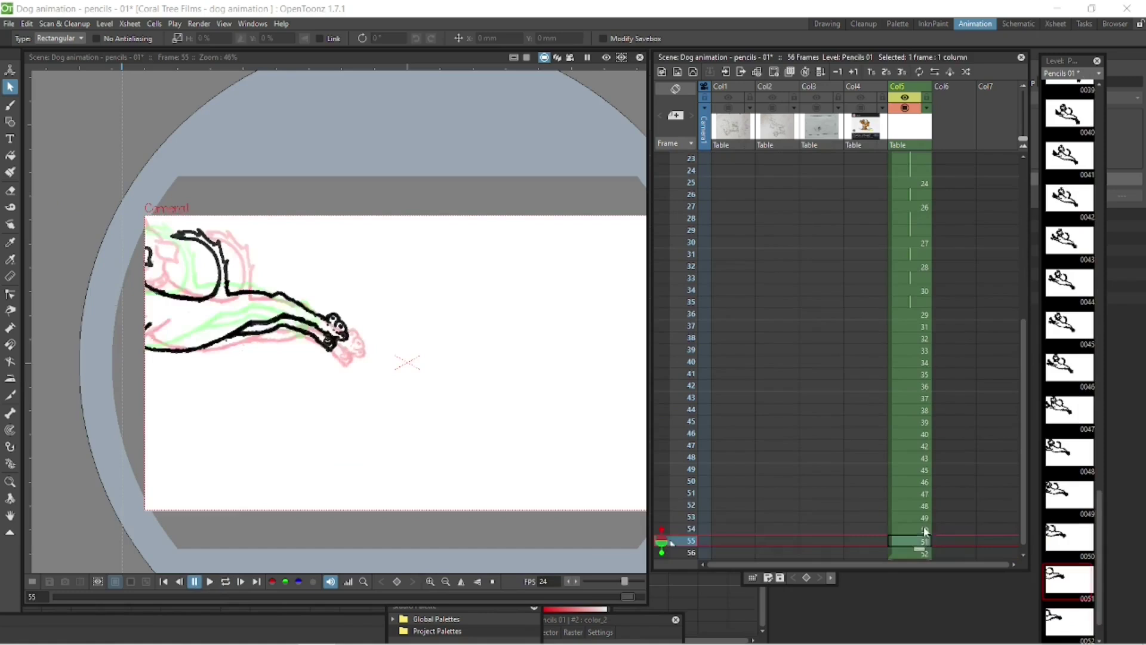
left_click(913, 360)
left_click(266, 265)
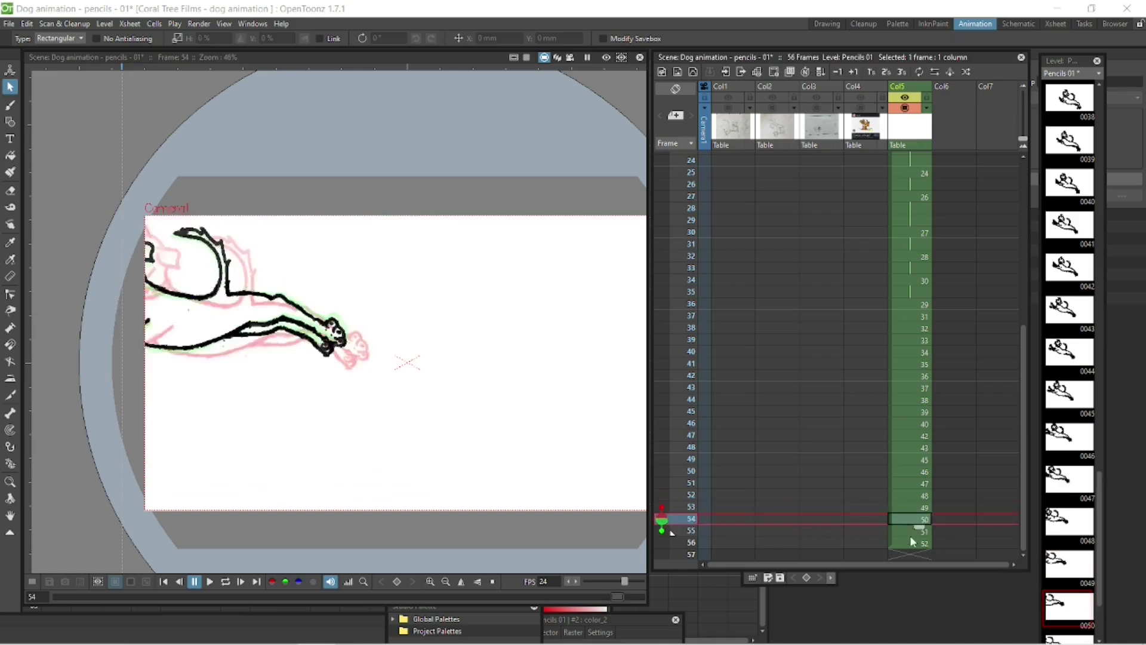
left_click(225, 581)
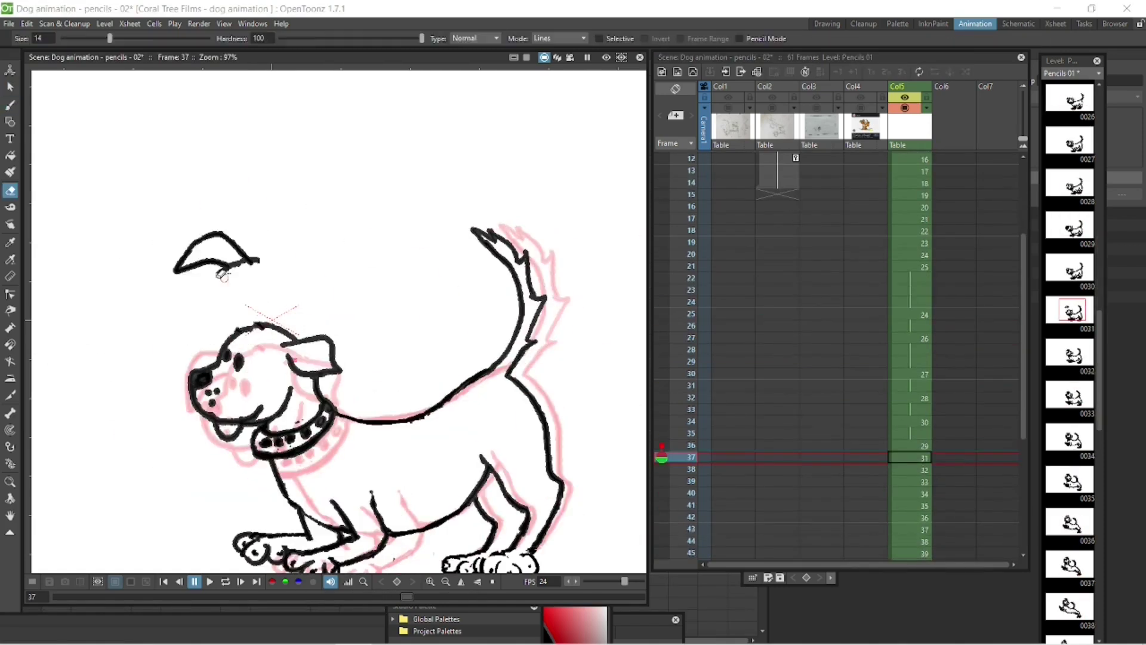
- Erase and redraw the dog's flopping ear on frames 36–37, then loop-play the scene
key("a")
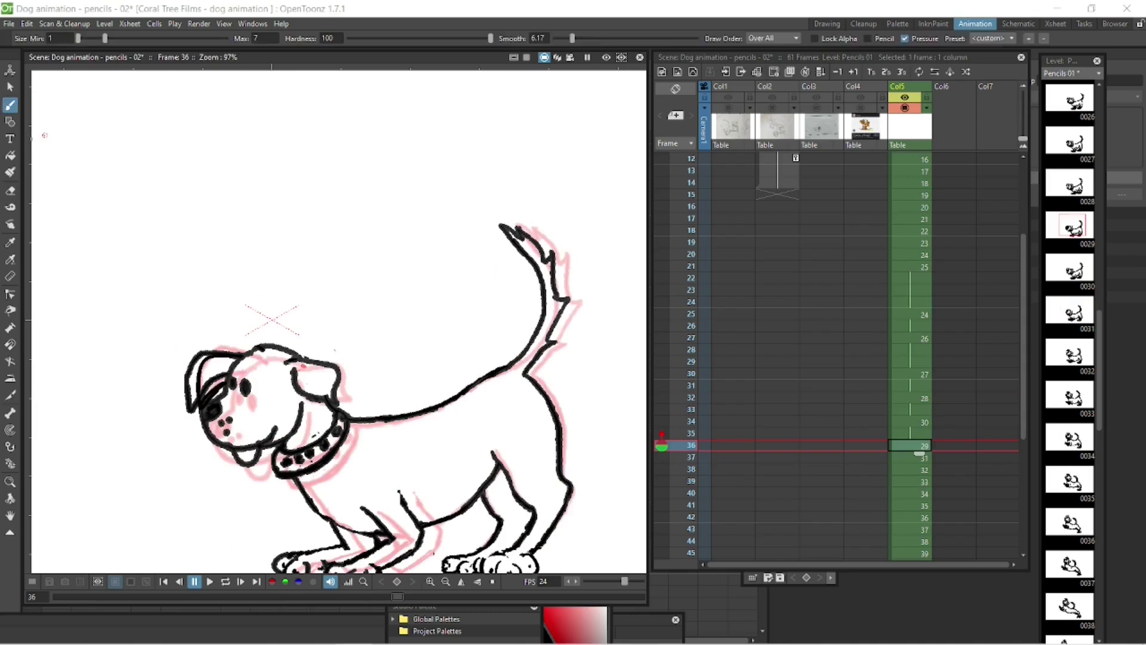
key("a")
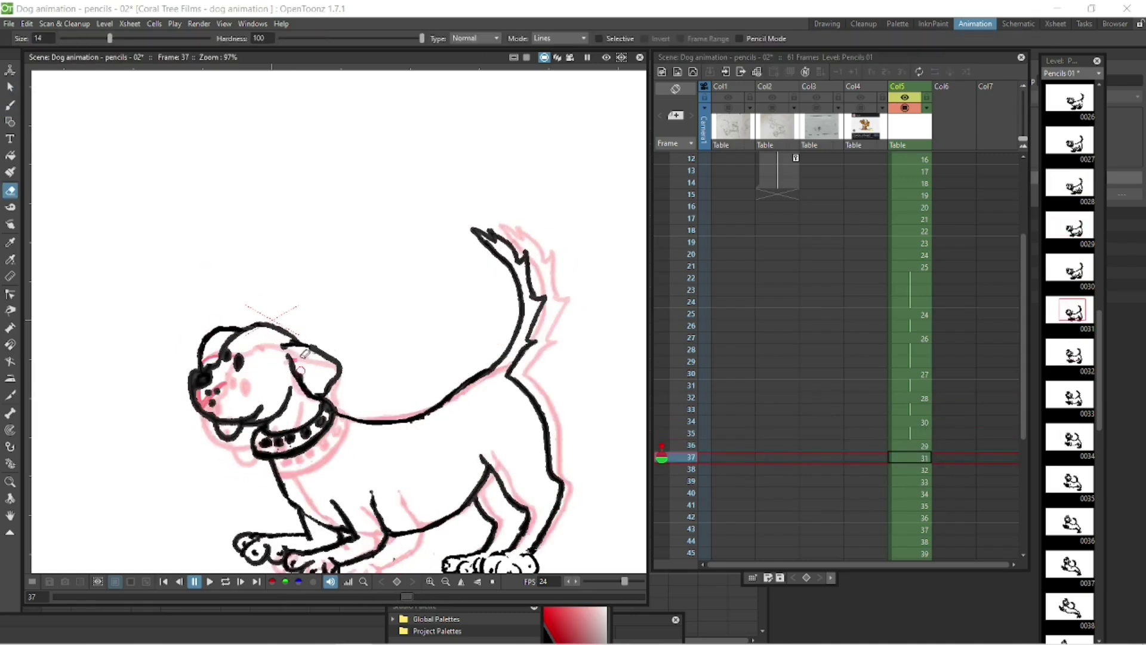
key("b")
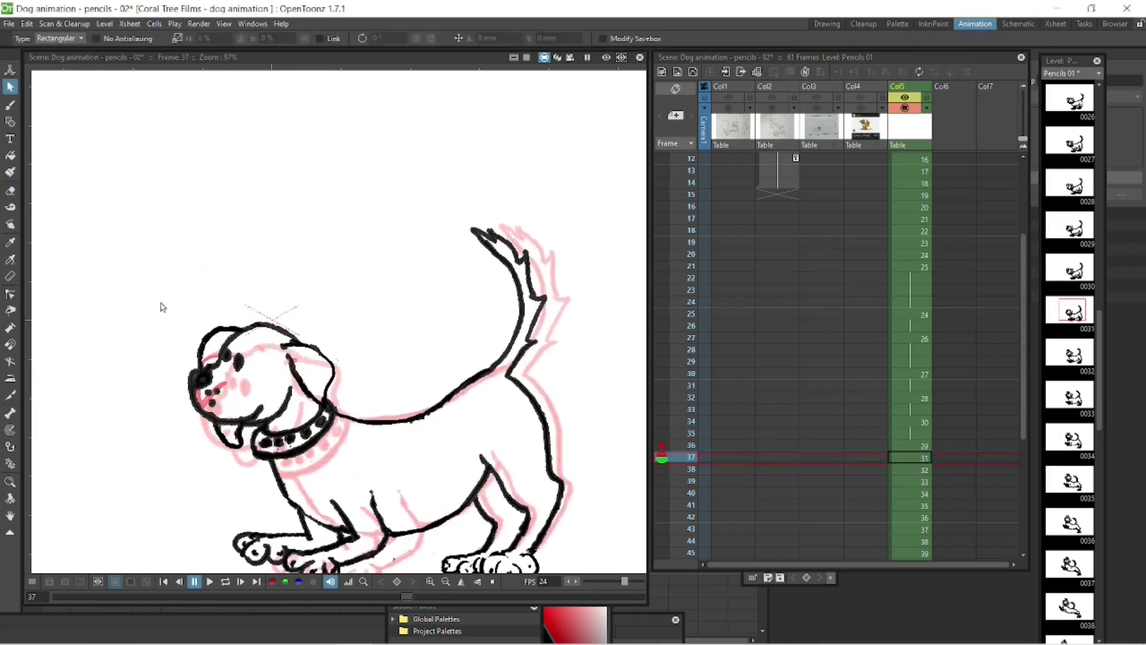
key("a")
left_click(226, 581)
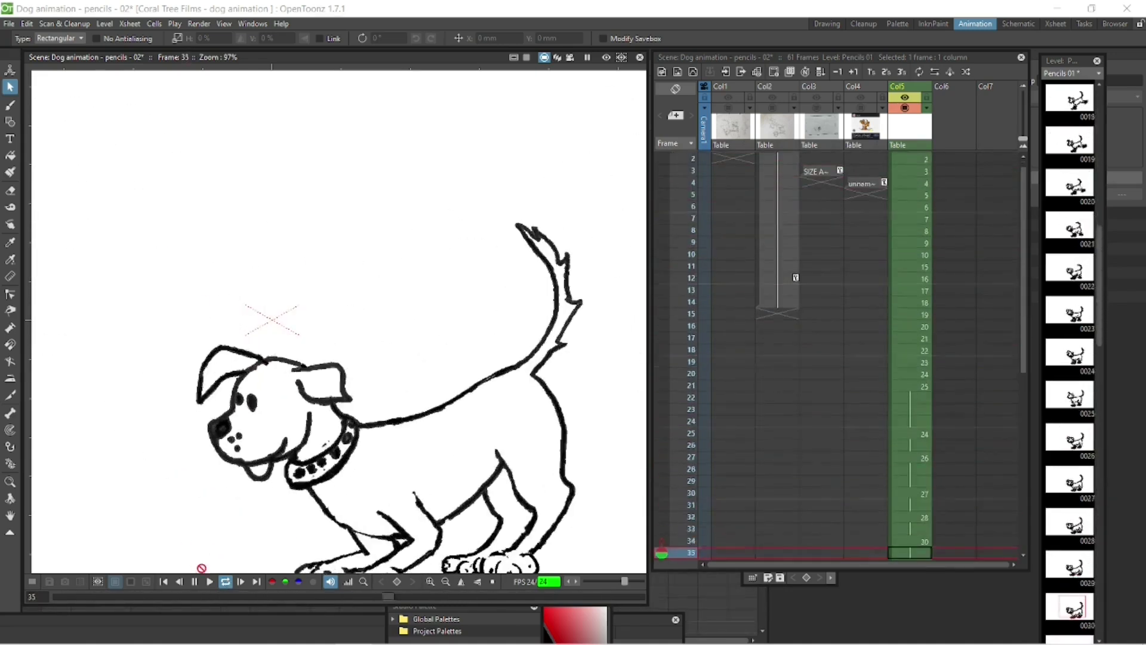
- Zoom out, scrub the frames, widen the viewer past the Xsheet splitter, and loop-play
key("shift+p")
key("shift+space")
left_click_drag(423, 410, 413, 432)
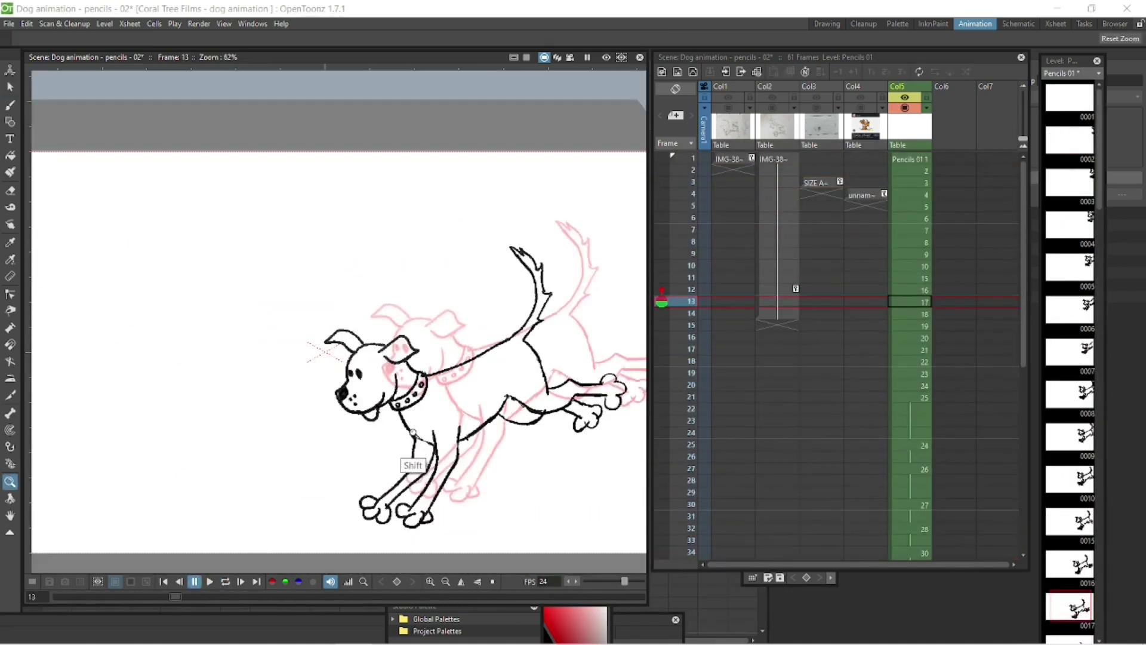
left_click(226, 580)
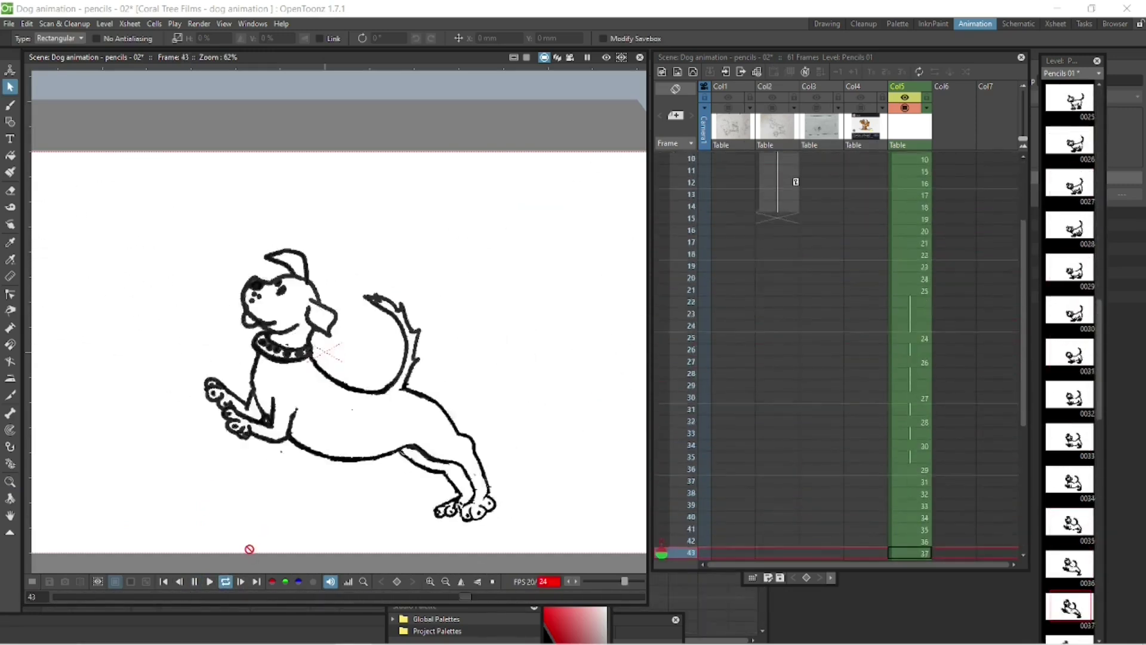
left_click(192, 582)
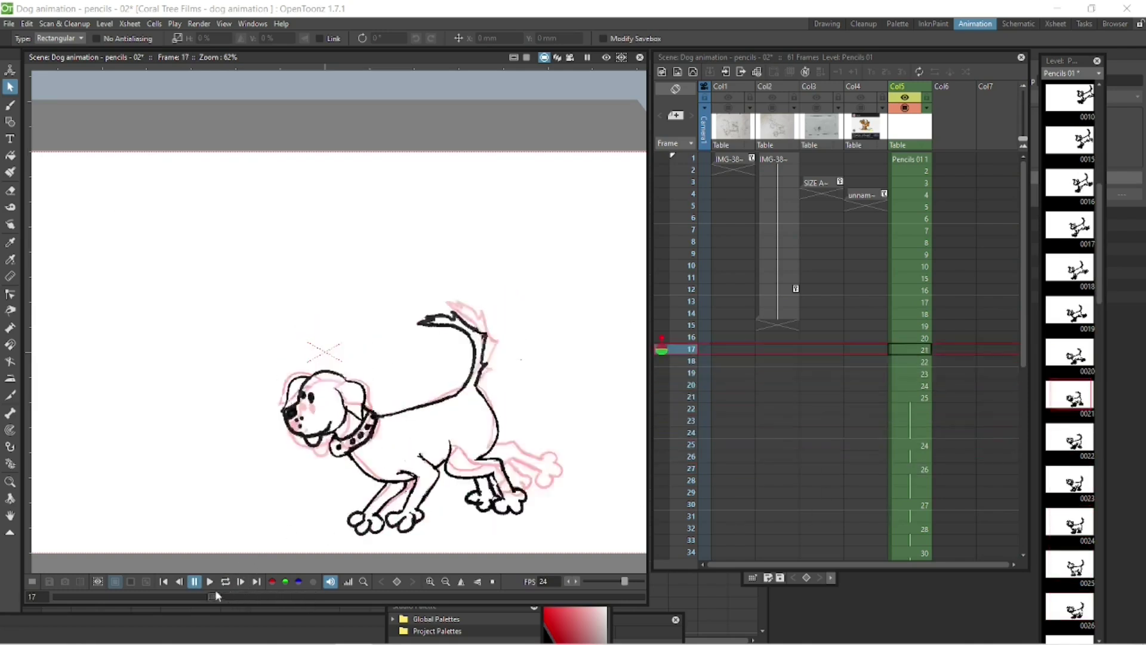
left_click_drag(204, 594, 134, 603)
left_click_drag(650, 87, 746, 88)
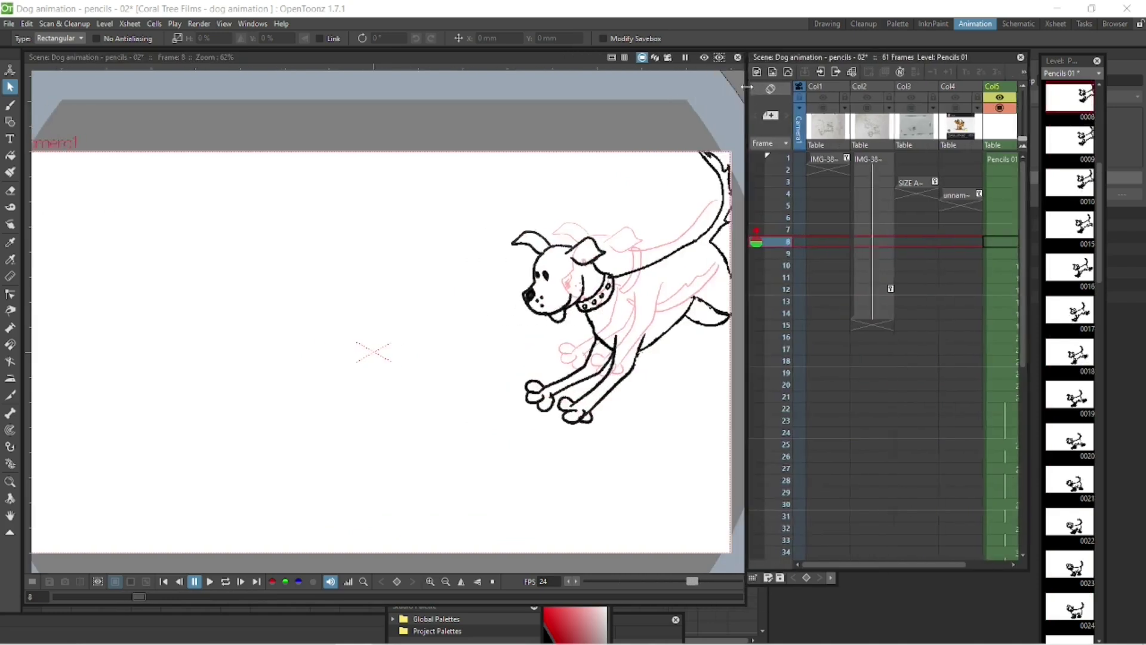
left_click(224, 582)
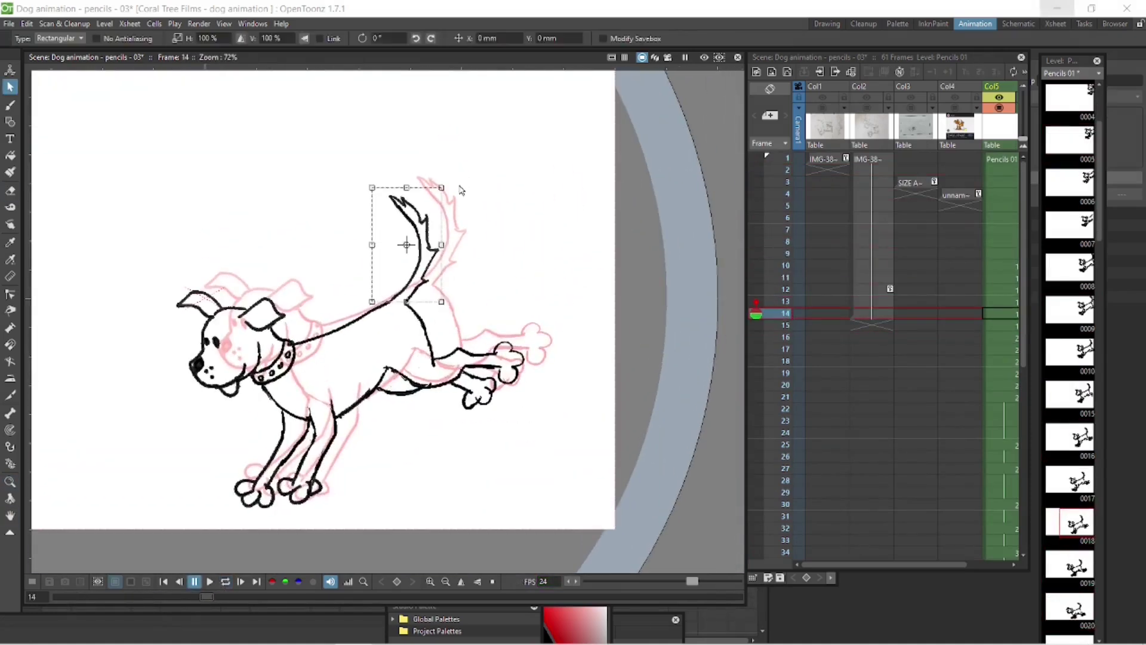
- Step back to an earlier jump frame and rotate the selected tail to a wider angle
key("comma")
key("comma")
key("comma")
scroll(246, 213, "up", 2)
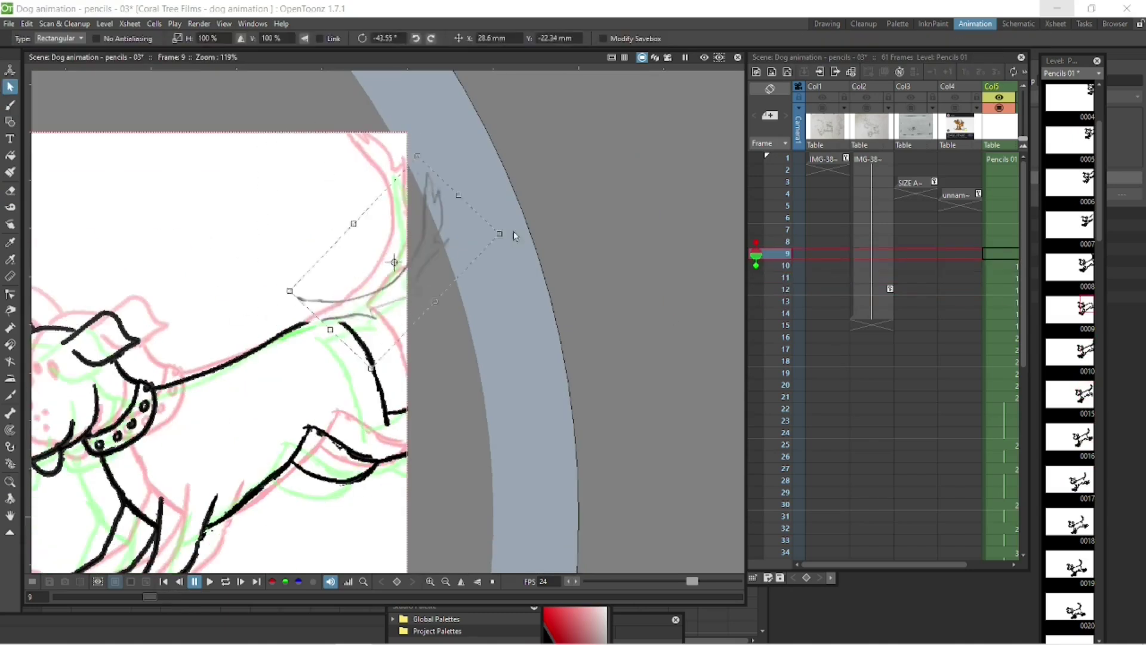
left_click_drag(513, 235, 415, 241)
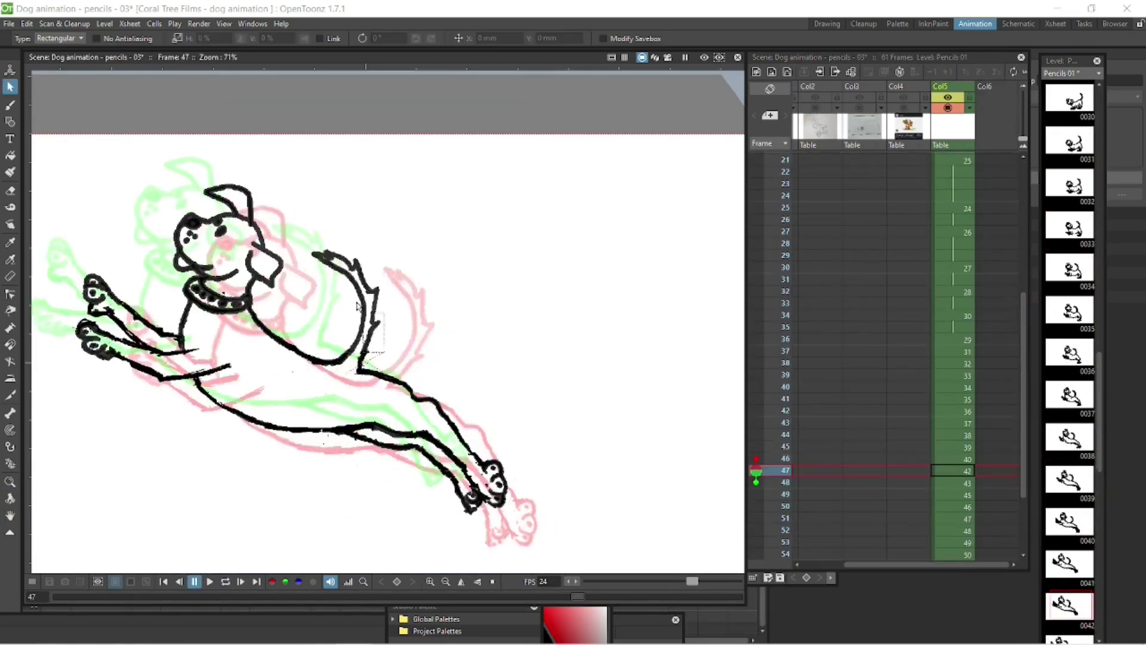
- Select and pick up the tail strokes on the first leap-out frame for repositioning
key("e")
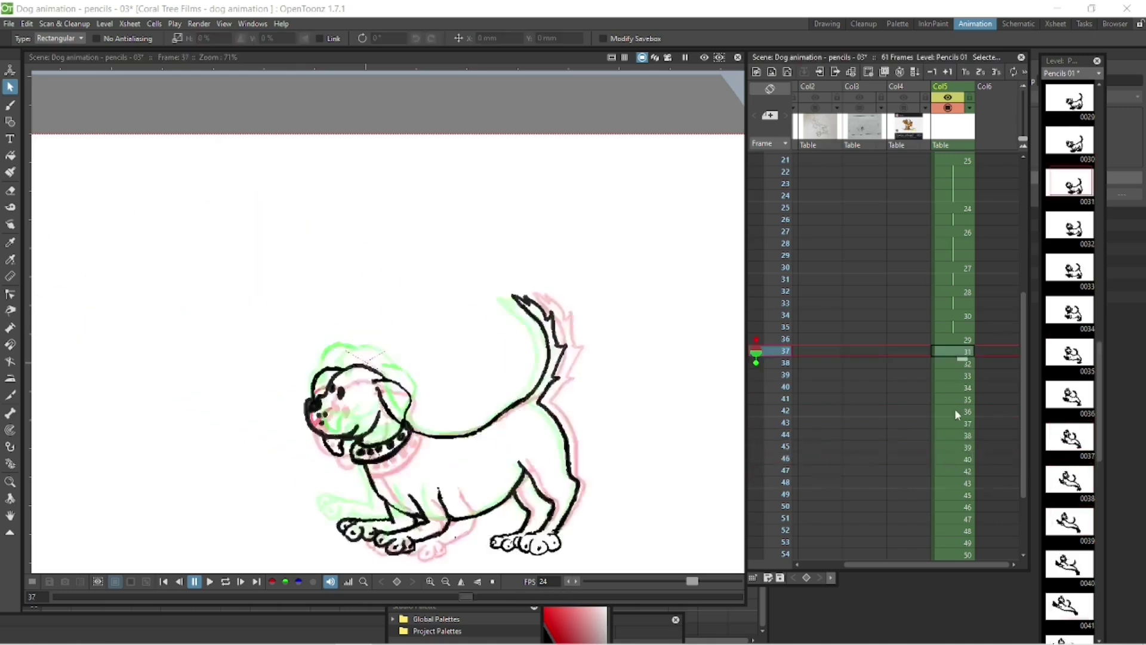
left_click(955, 410)
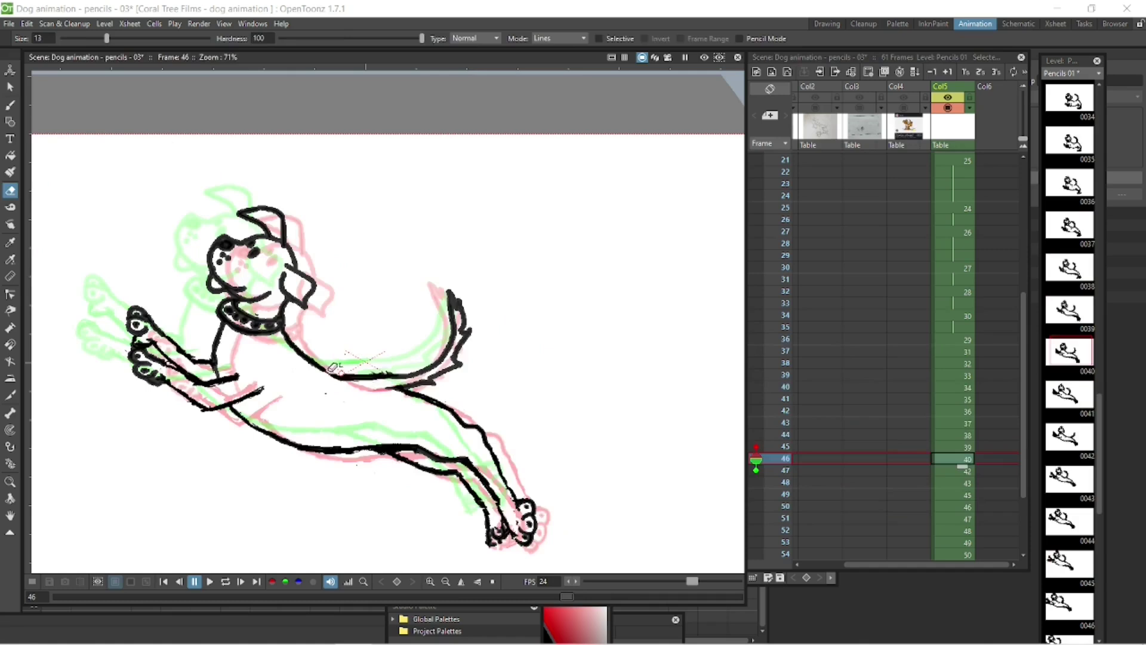
key("s")
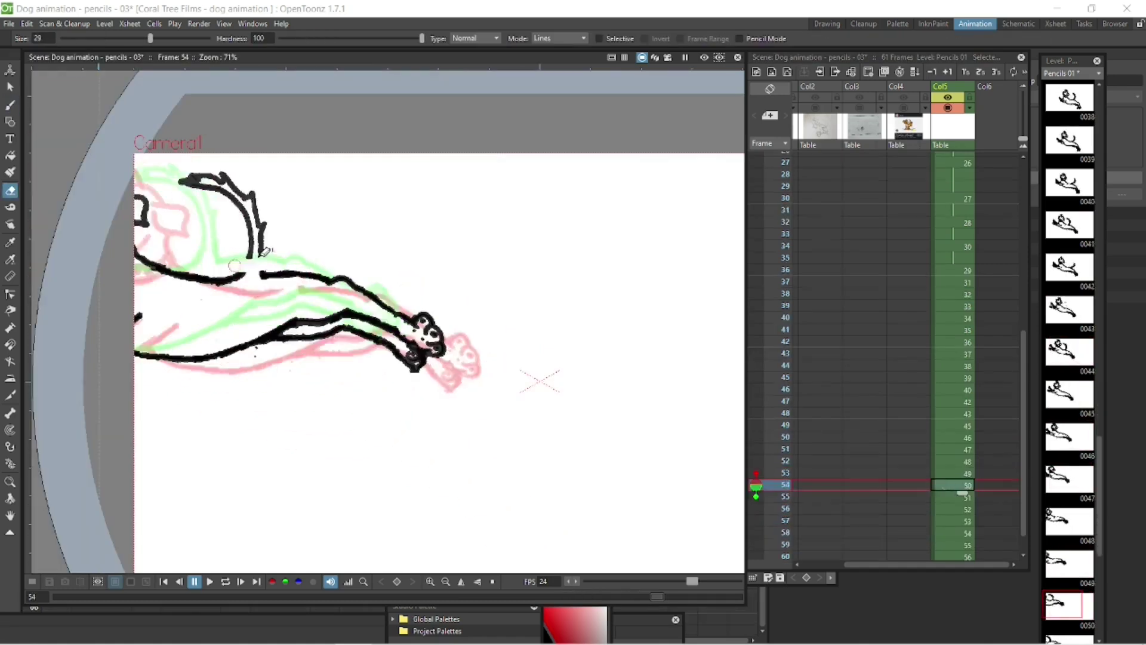
left_click_drag(651, 296, 522, 399)
key("s")
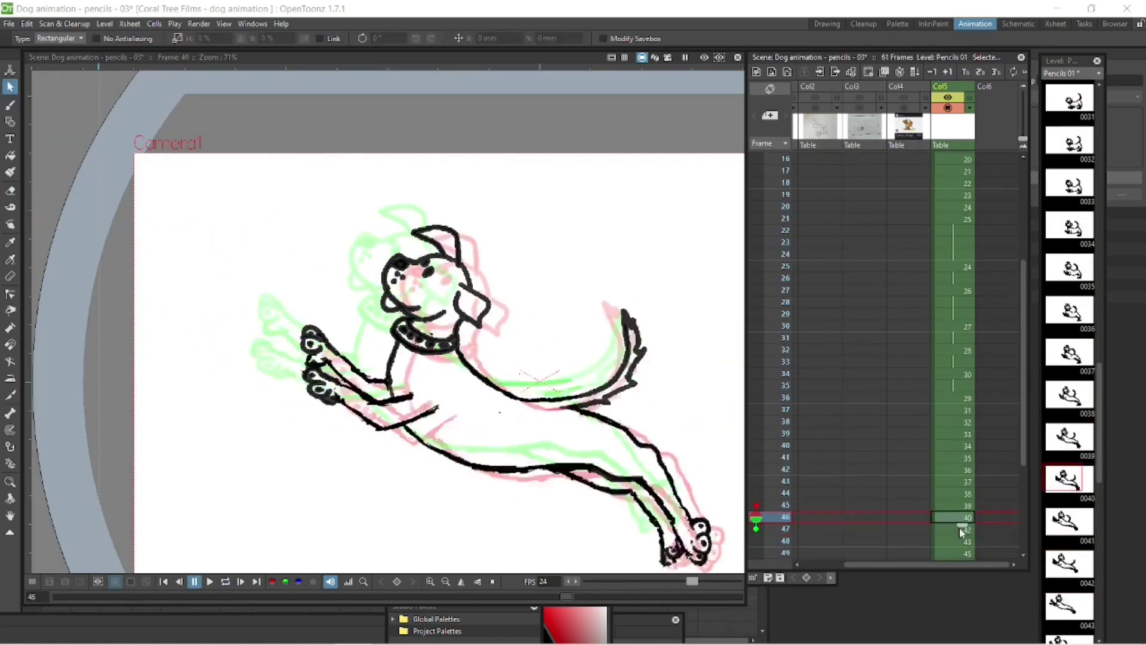
left_click(959, 541)
- Step through the following leap frames, erasing and selecting the tail strokes on each
key("s")
left_click(961, 552)
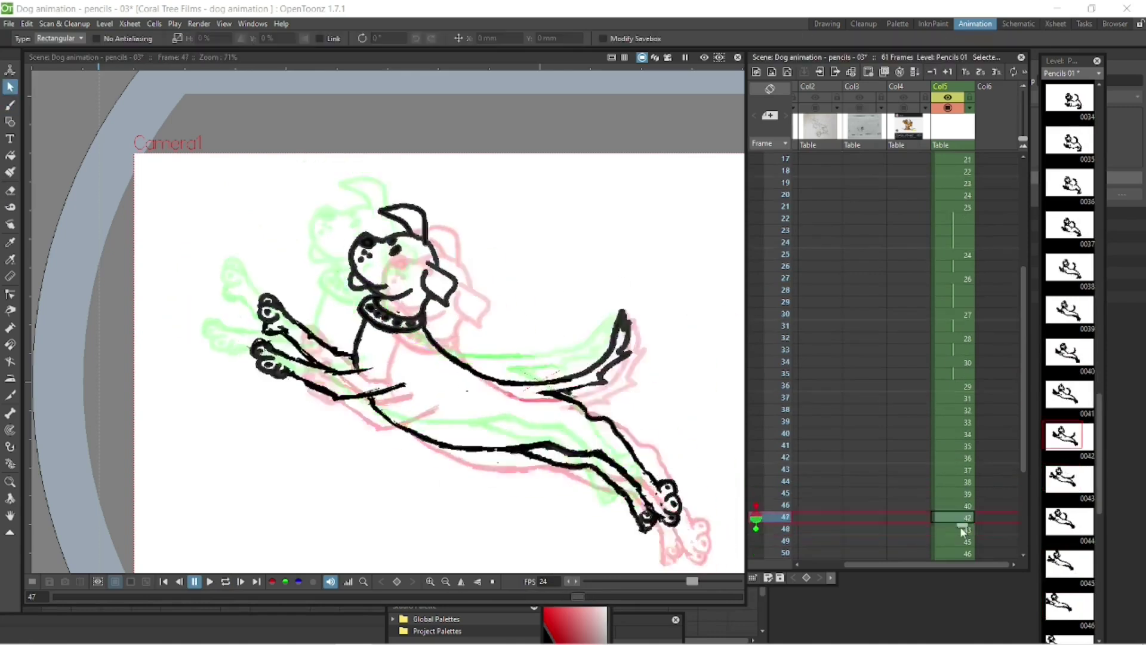
left_click(11, 191)
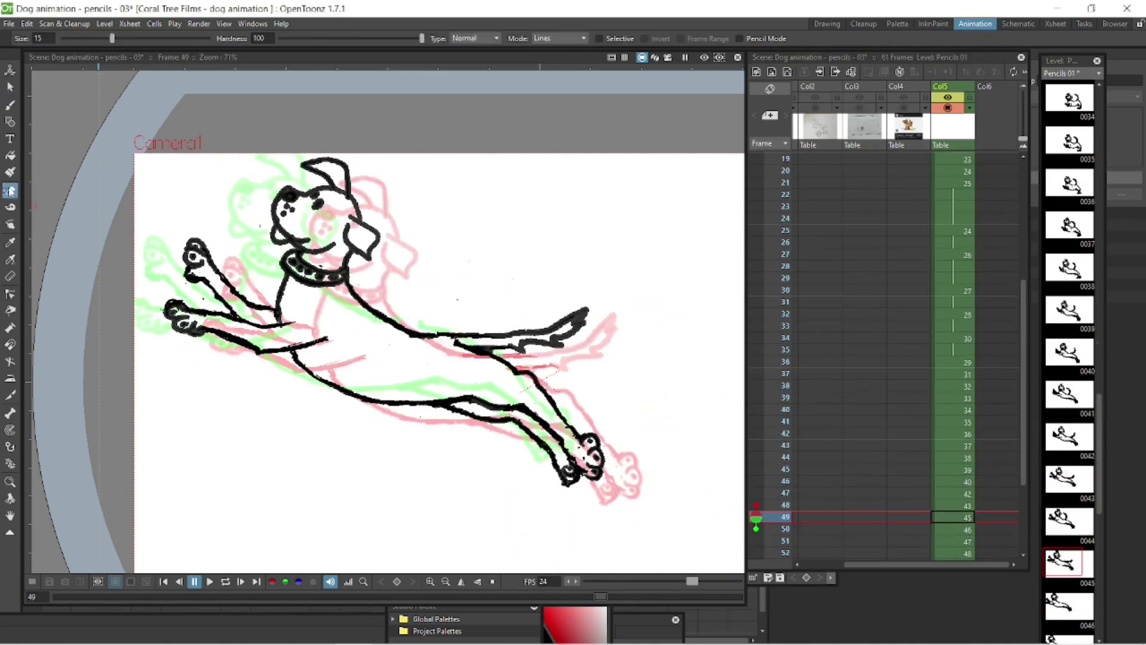
key("period")
key("period")
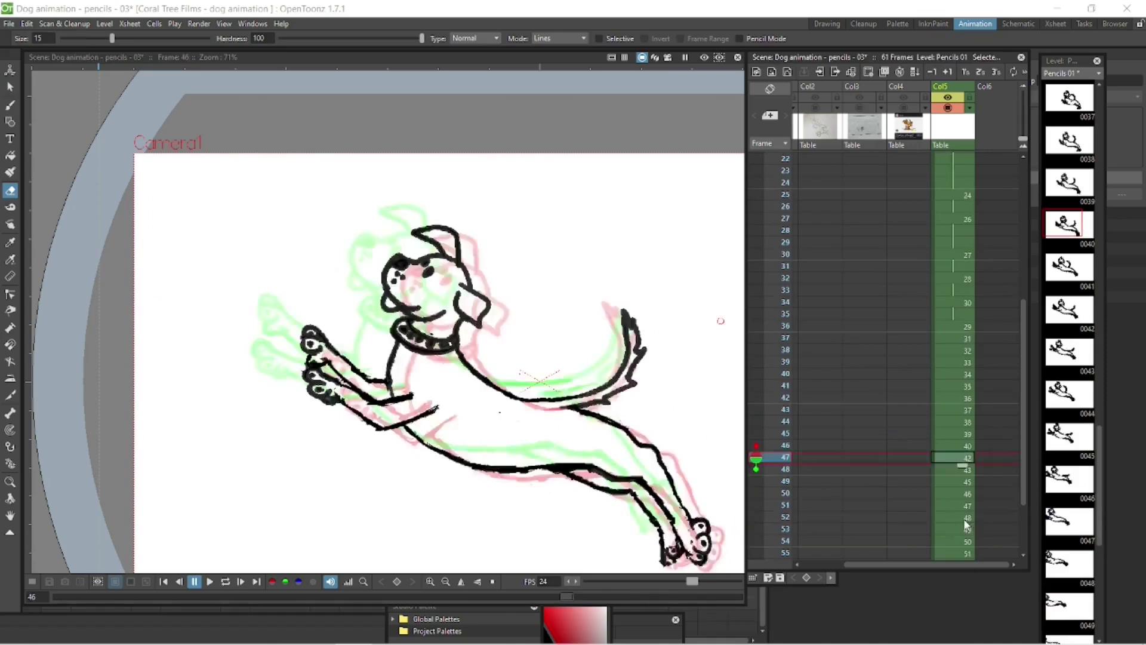
key("s")
left_click_drag(367, 266, 517, 322)
key("period")
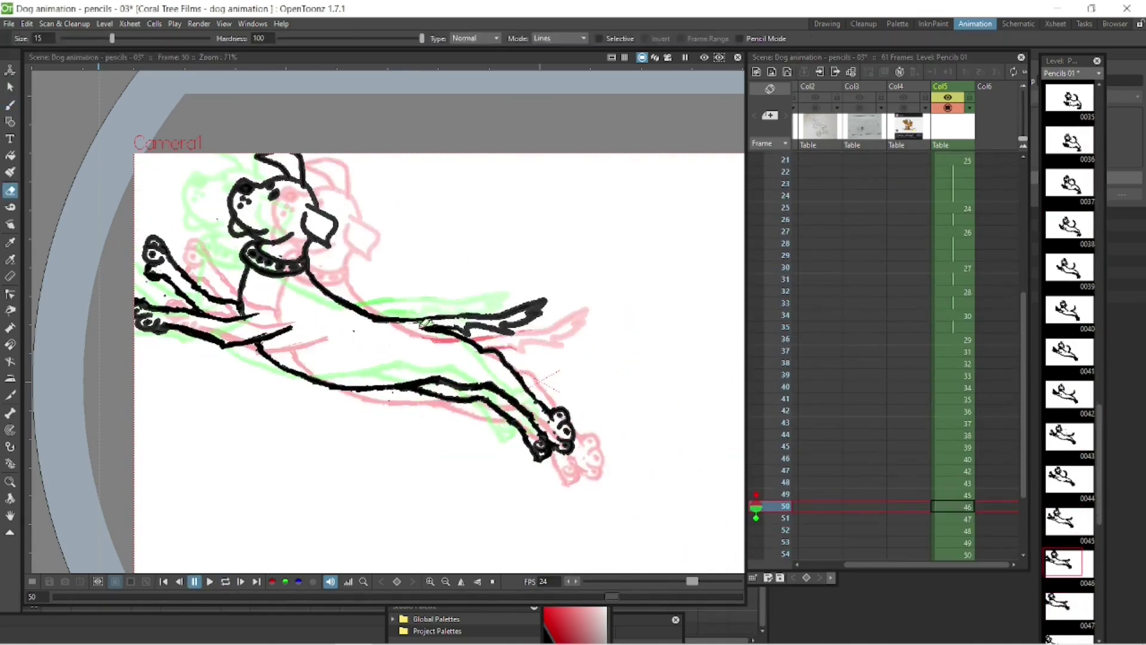
scroll(372, 181, "down", 1)
key("a")
key("s")
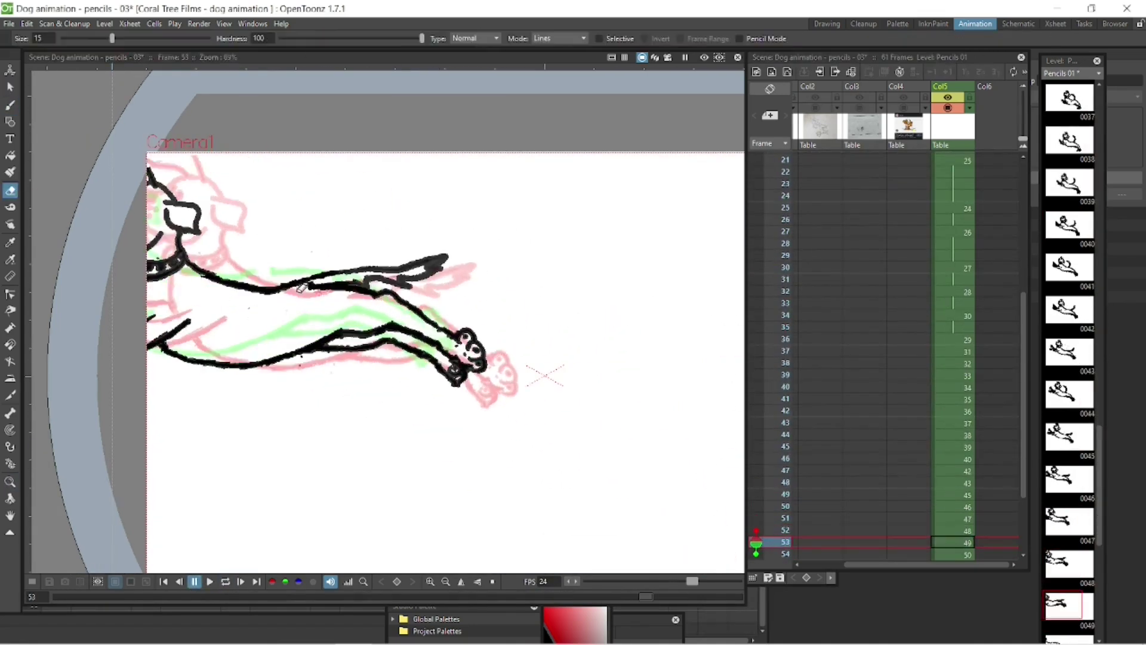
key("period")
left_click_drag(459, 251, 404, 293)
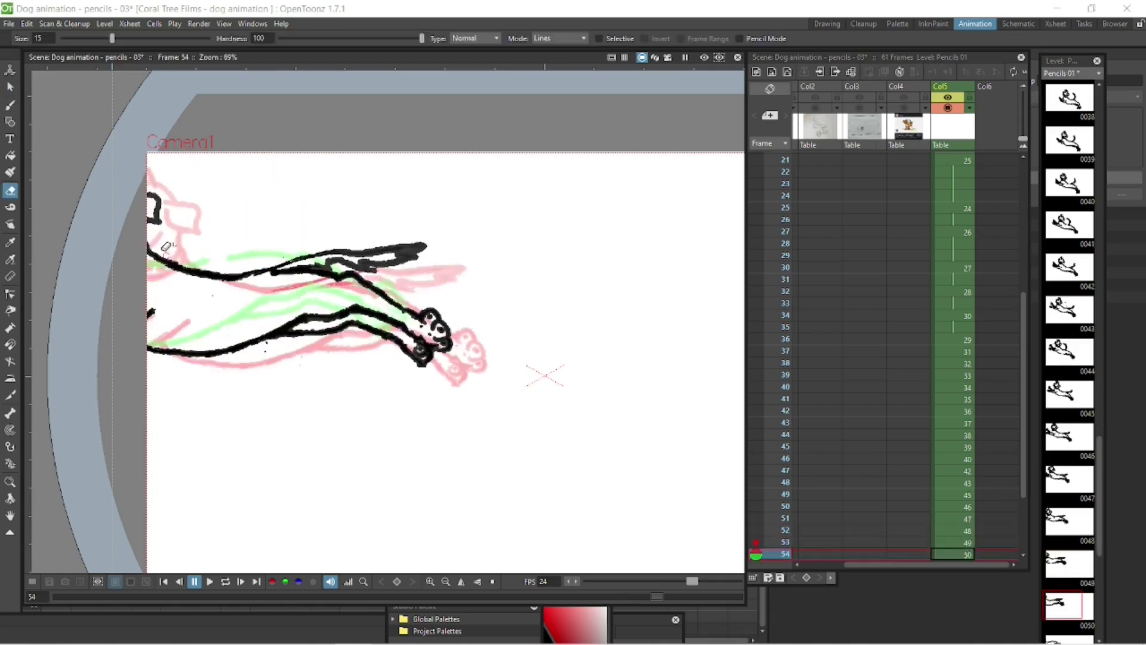
- Check frame 49, then select a leg stroke on the last leap frame to adjust
key("b")
left_click(953, 481)
left_click(954, 553)
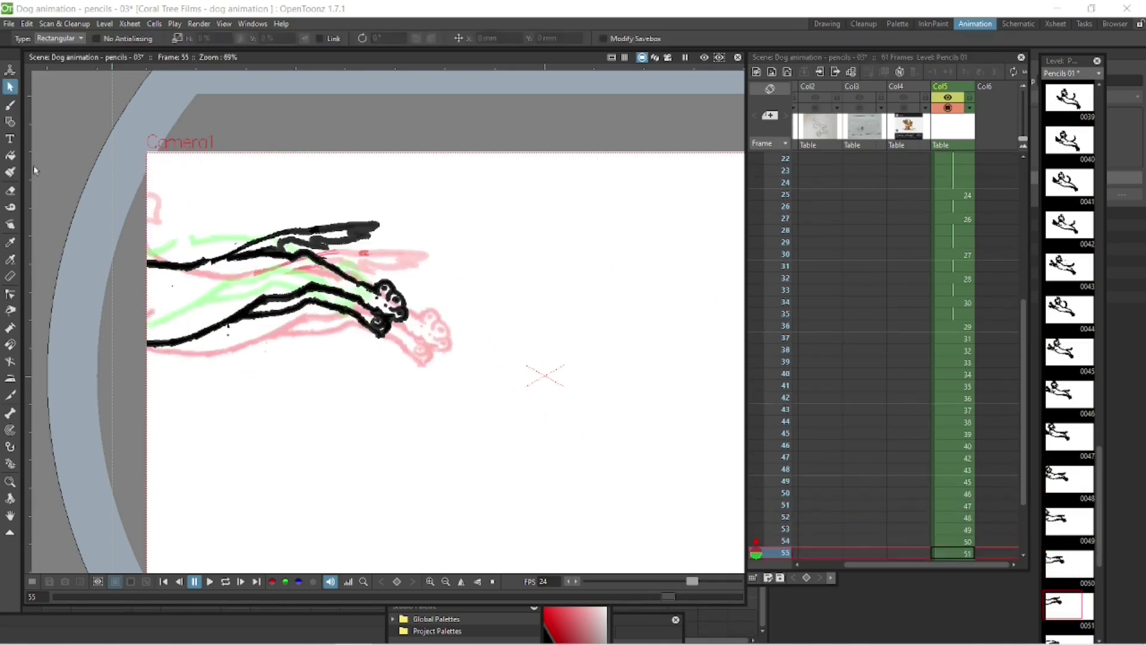
key("s")
left_click_drag(320, 199, 410, 249)
- Erase the leftover leg strokes, fit the camera frame in view, and play the animation
key("a")
key("comma")
key("shift+space")
key("alt+9")
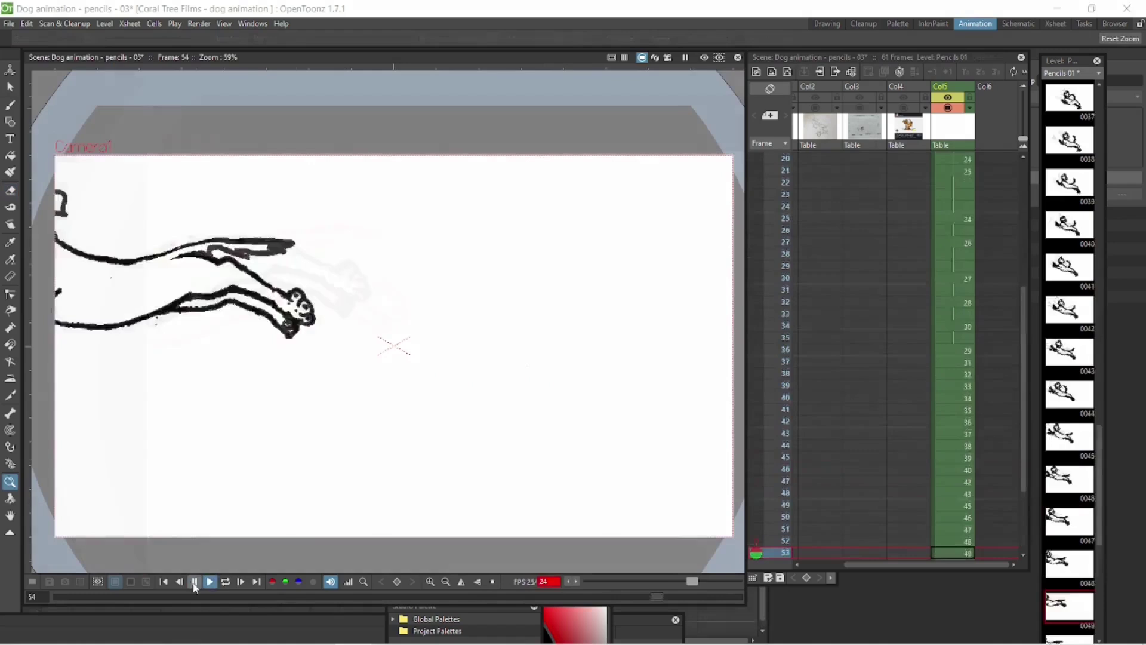
- Loop-play the animation, stop on a landing frame and step one frame ahead
left_click(225, 582)
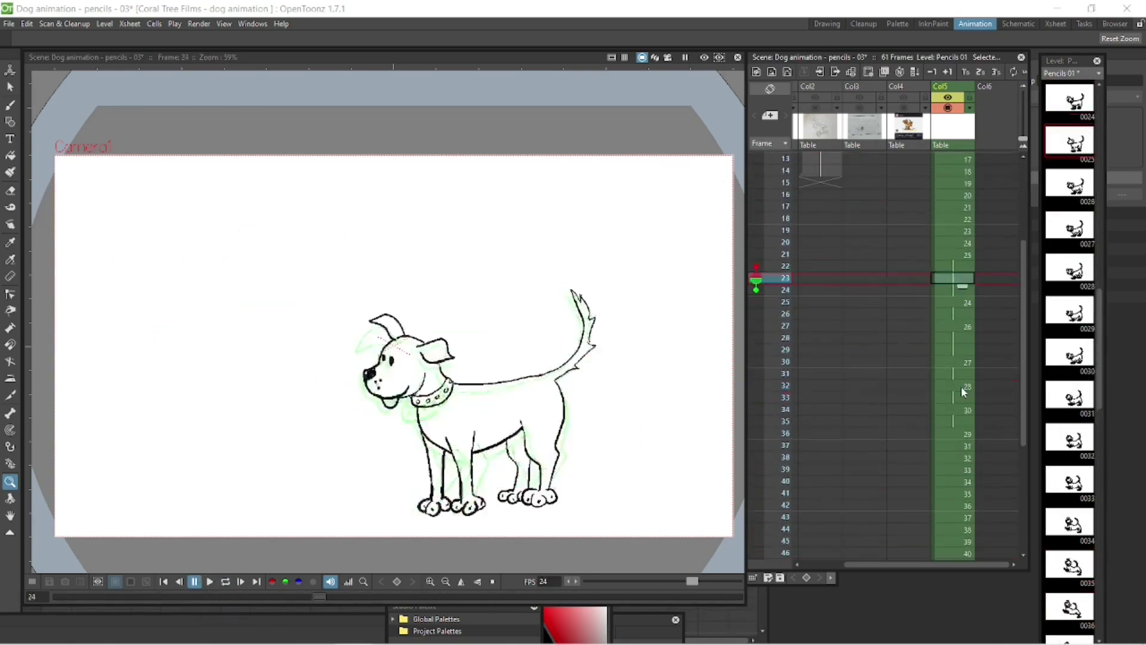
left_click(962, 388)
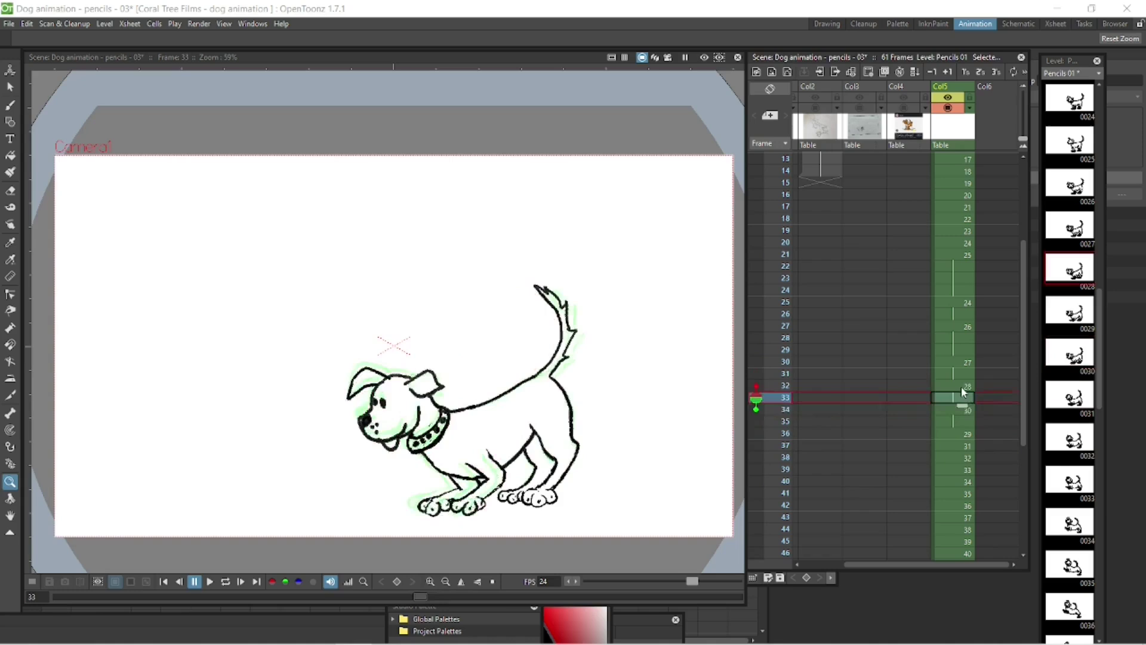
key("Down")
key("alt+9")
- Inspect the landing dog, check frame 36, and loop-play the animation again
key("space")
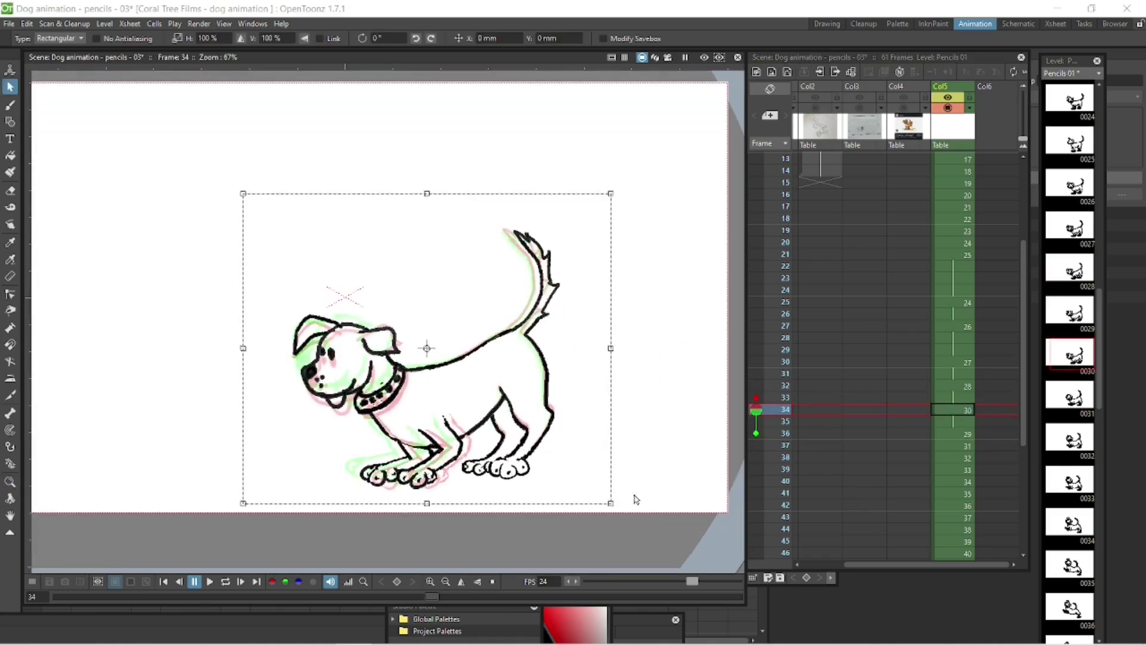
key("b")
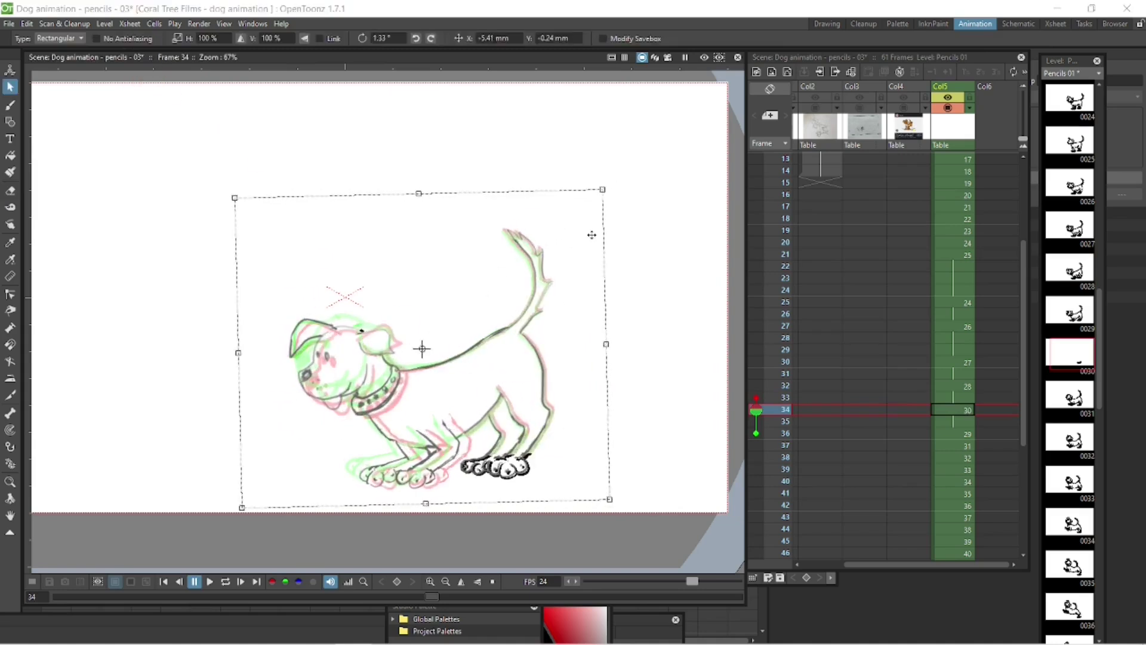
left_click(950, 431)
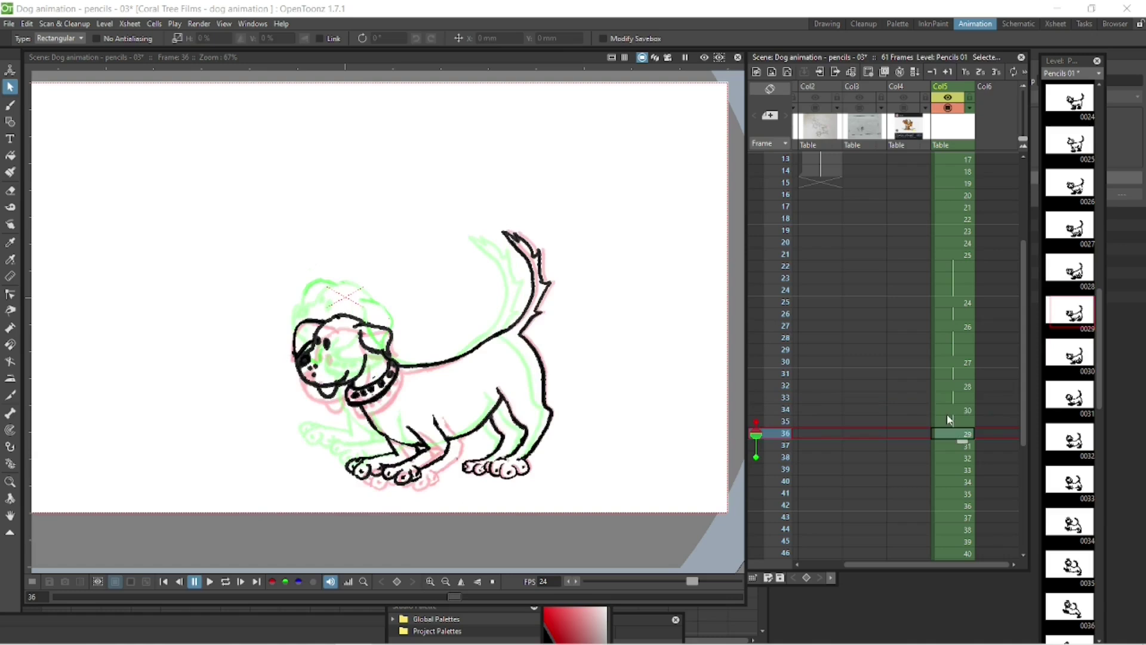
left_click(225, 582)
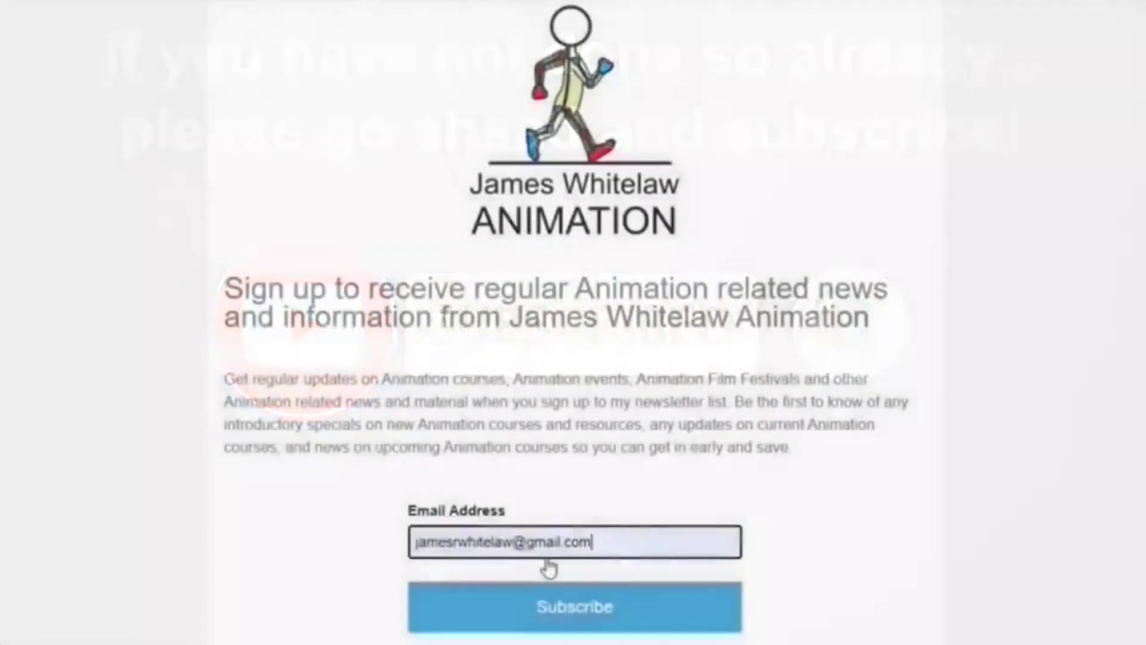
- Submit the entered e-mail address to subscribe to the animation newsletter
key("Return")
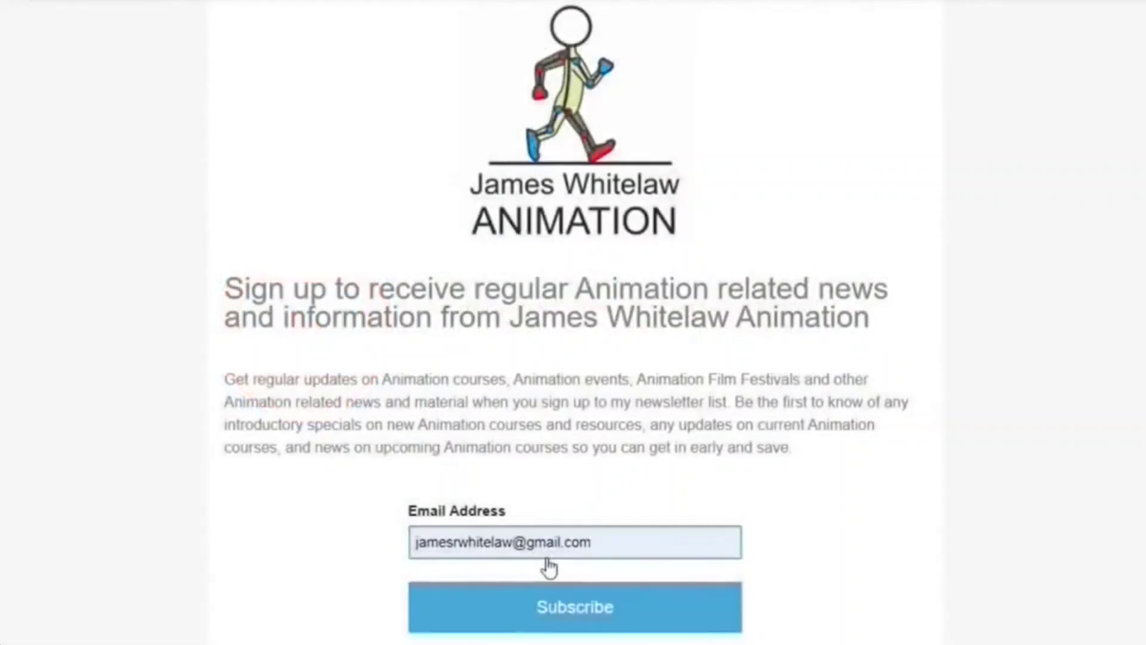